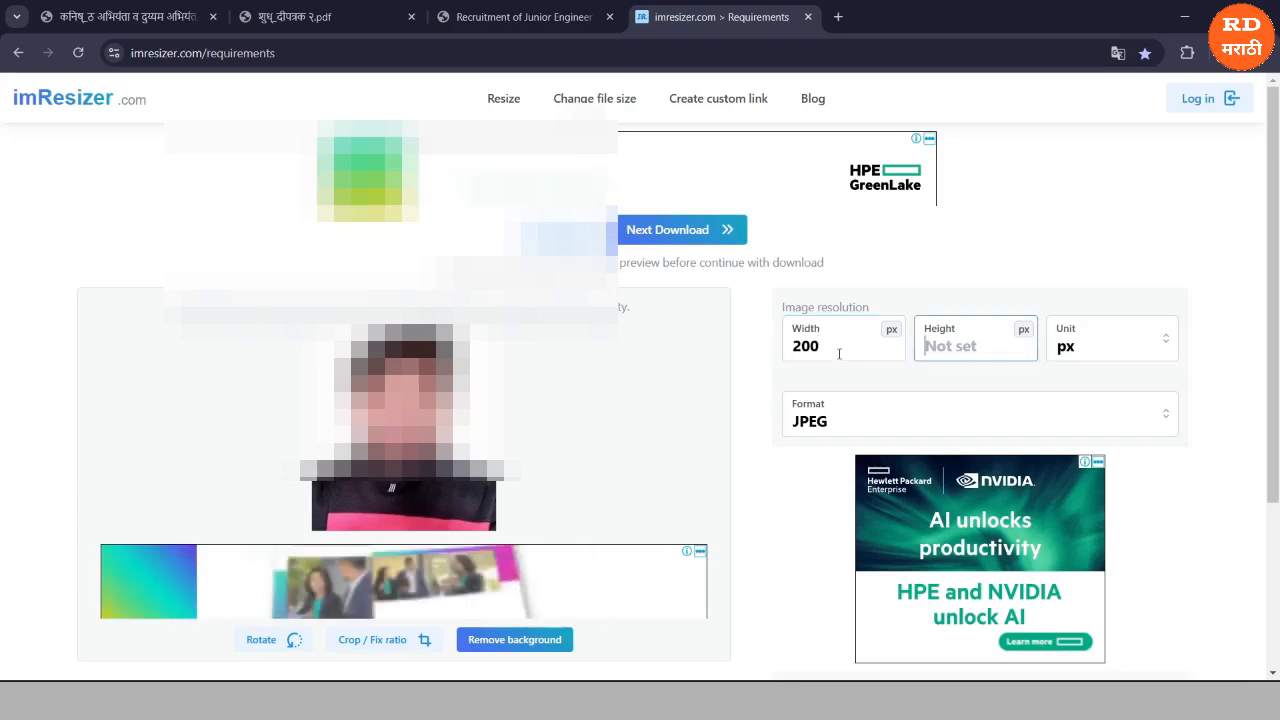
Set the photo height to 230 px and keep JPEG as the output format.
key("Tab")
type("230")
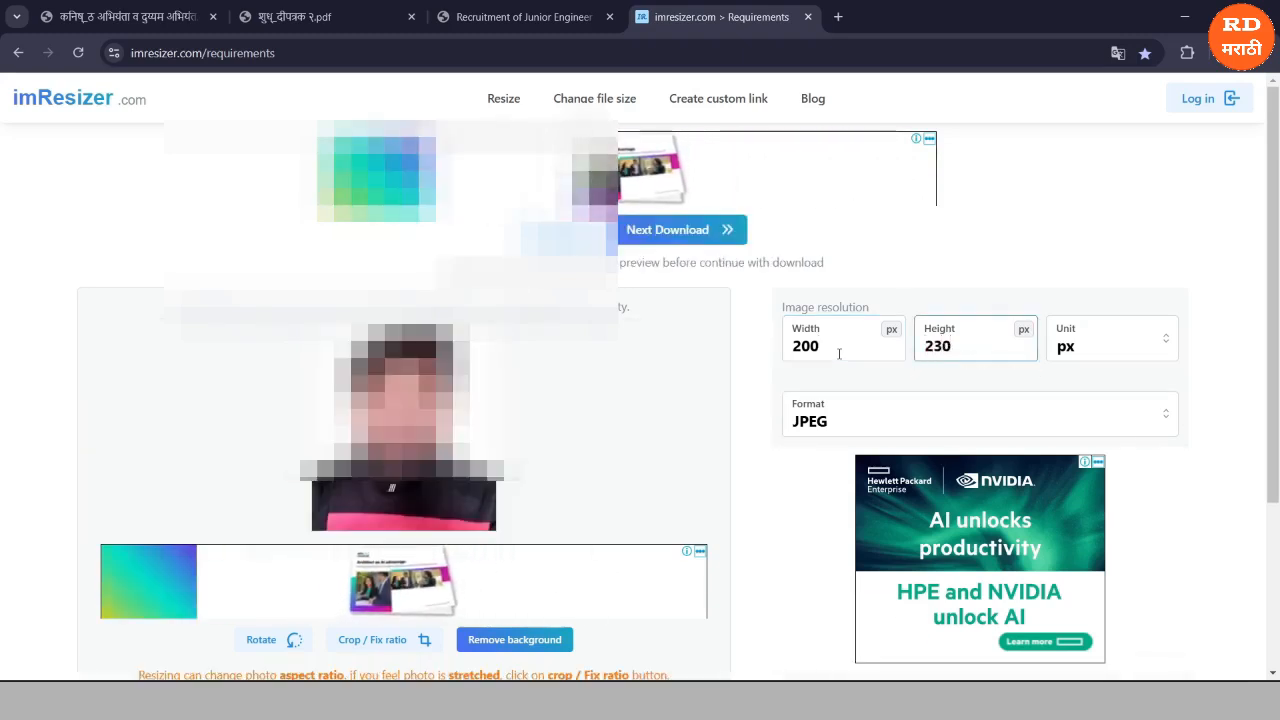
left_click(837, 423)
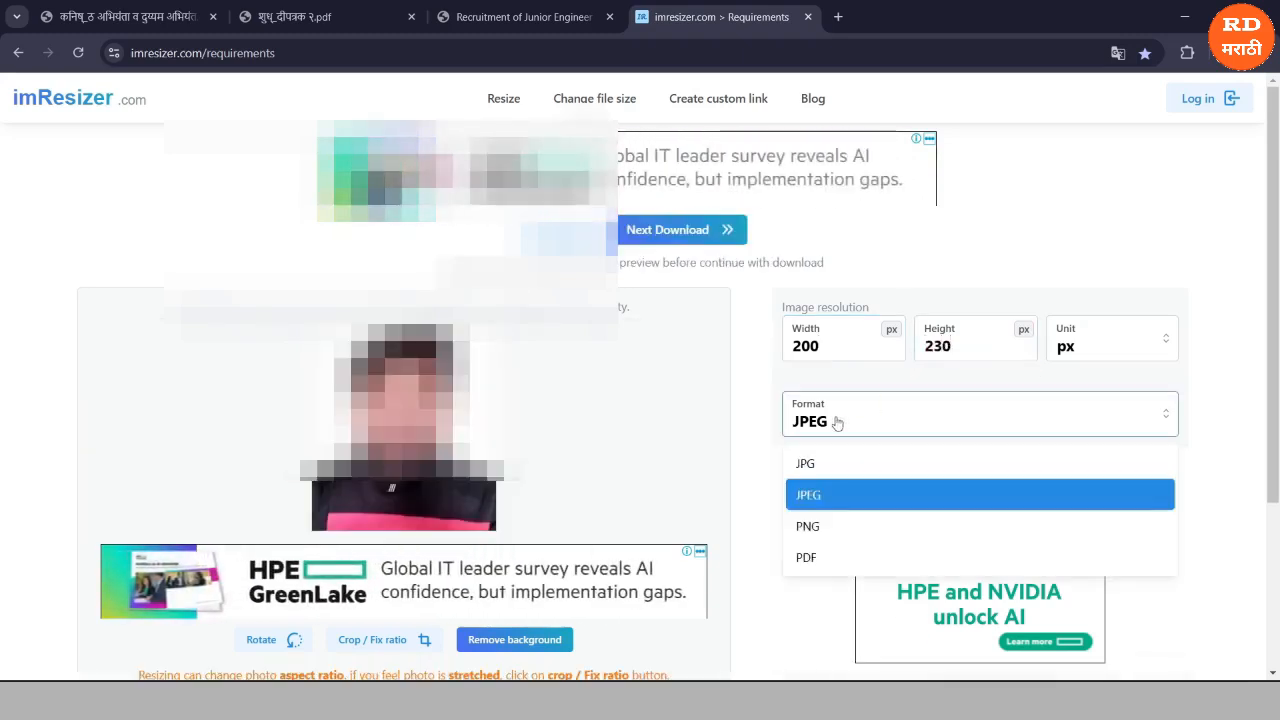
left_click(810, 490)
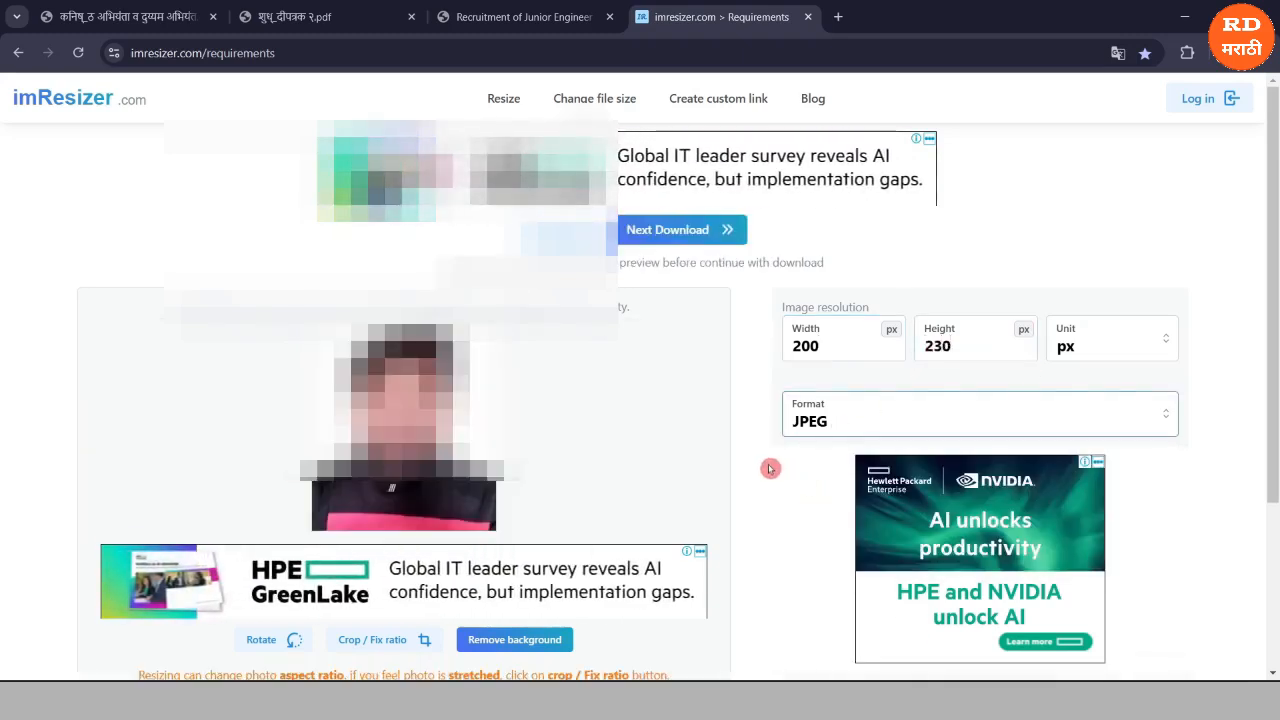
Cap the photo's file size at 35 KB and set its DPI to 200.
scroll(766, 466, "down", 2)
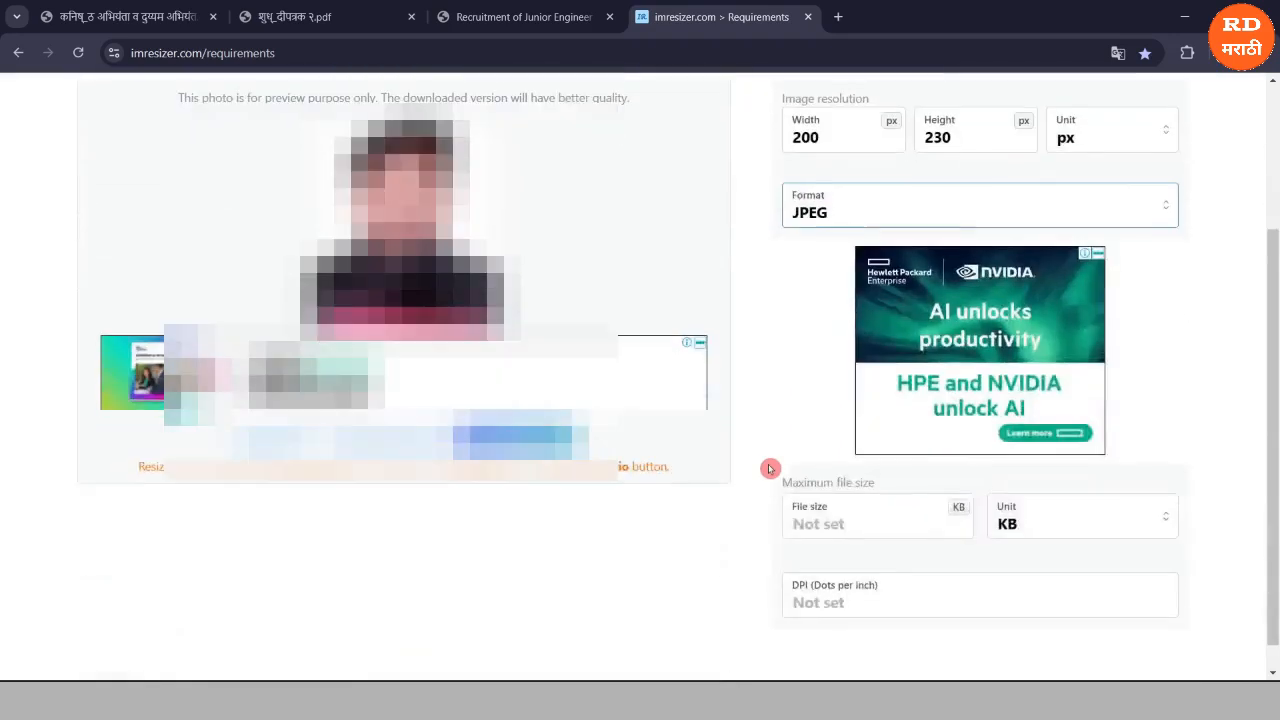
left_click(797, 538)
type("35")
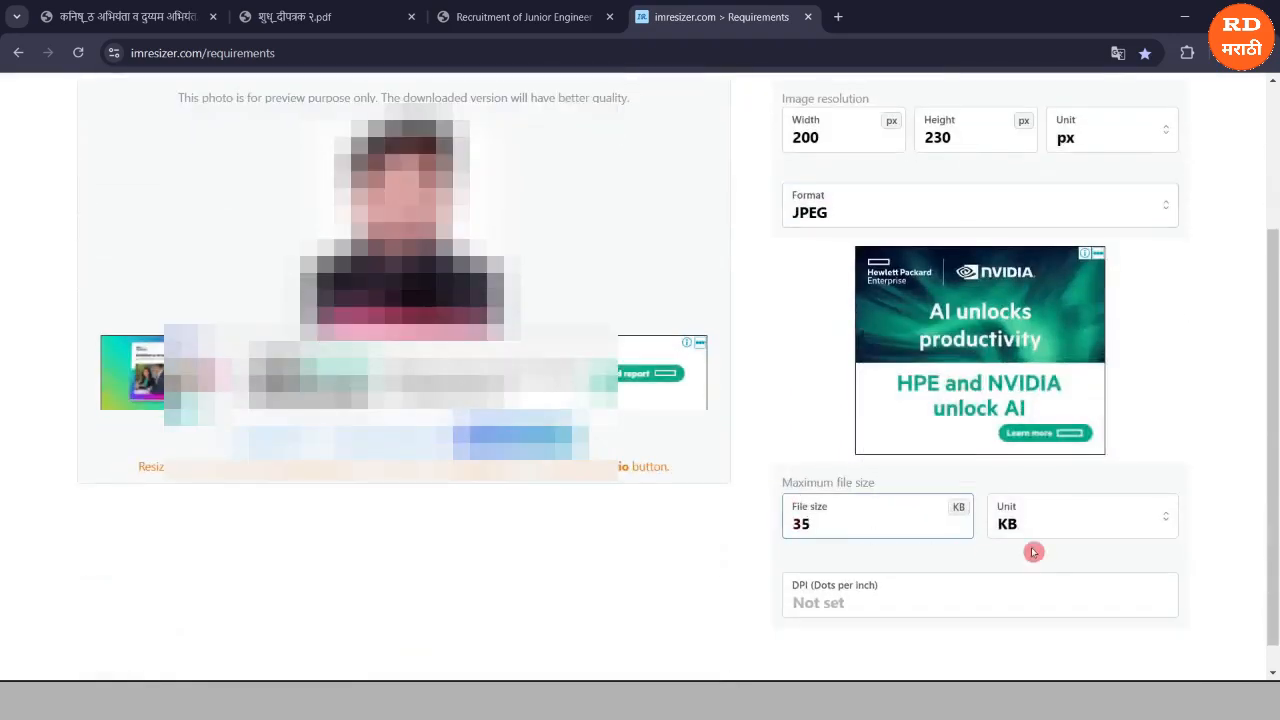
left_click(1099, 519)
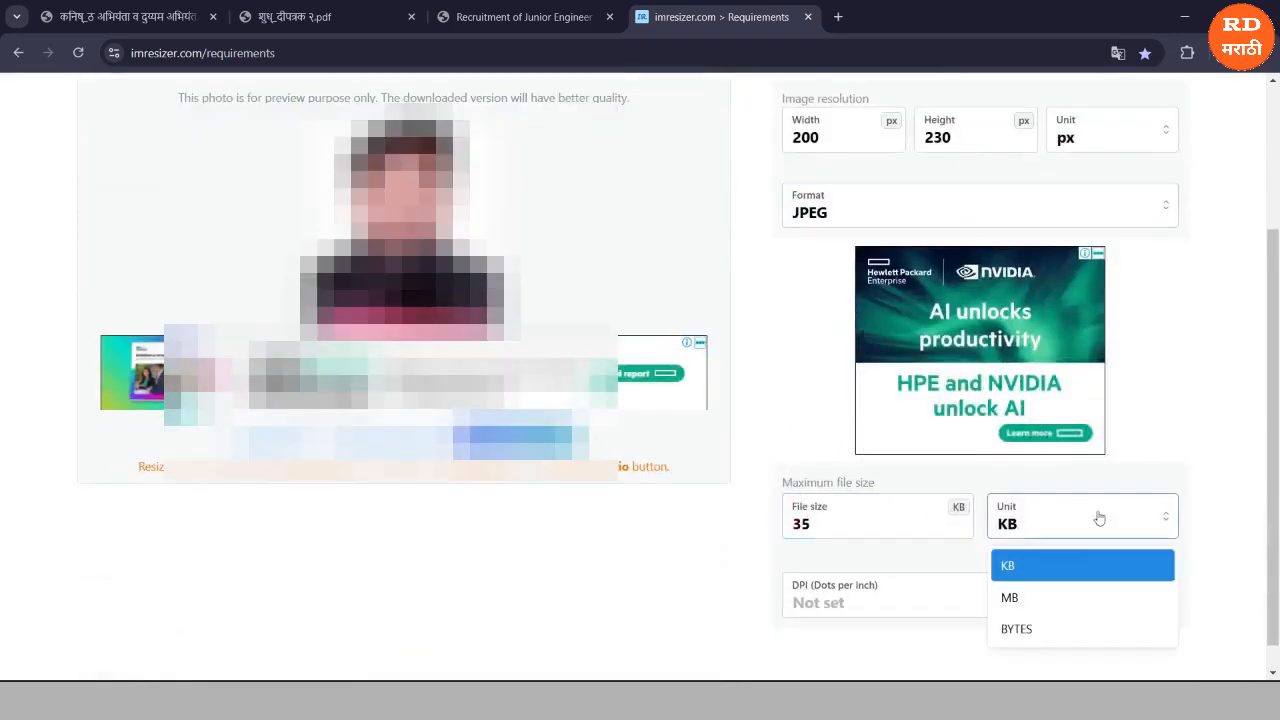
left_click(1018, 572)
left_click(829, 608)
type("200")
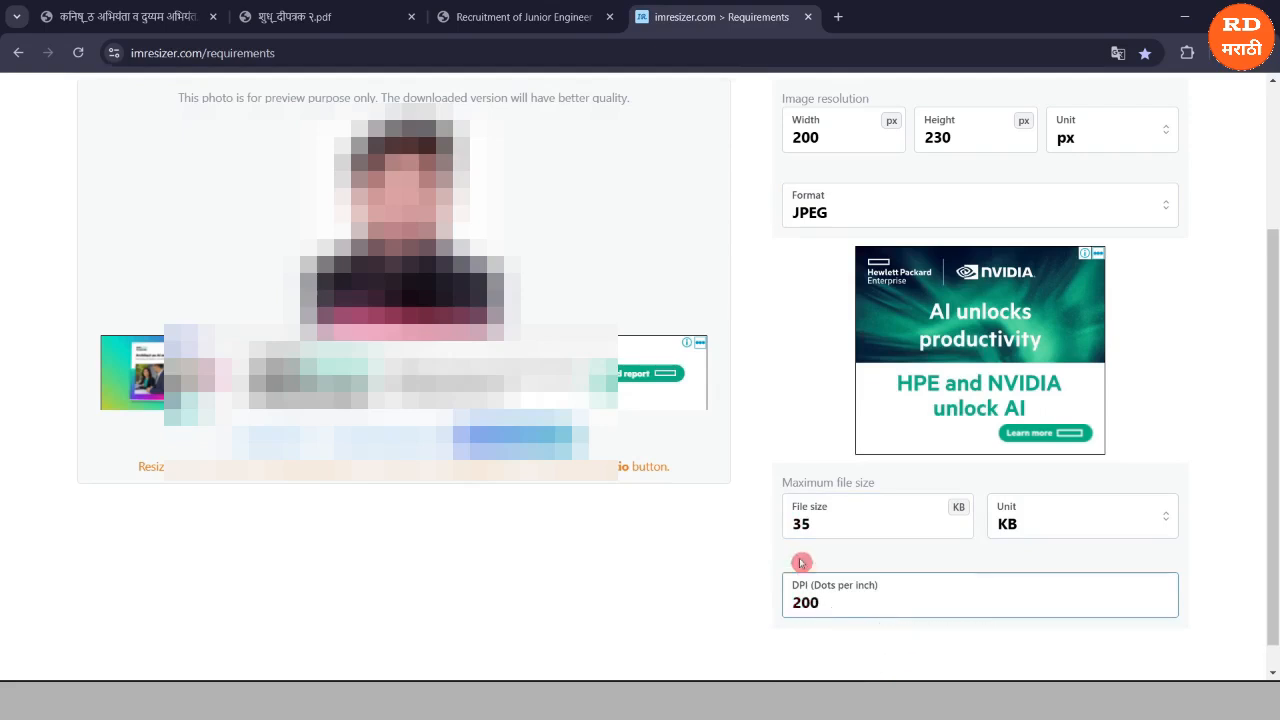
scroll(760, 415, "up", 1)
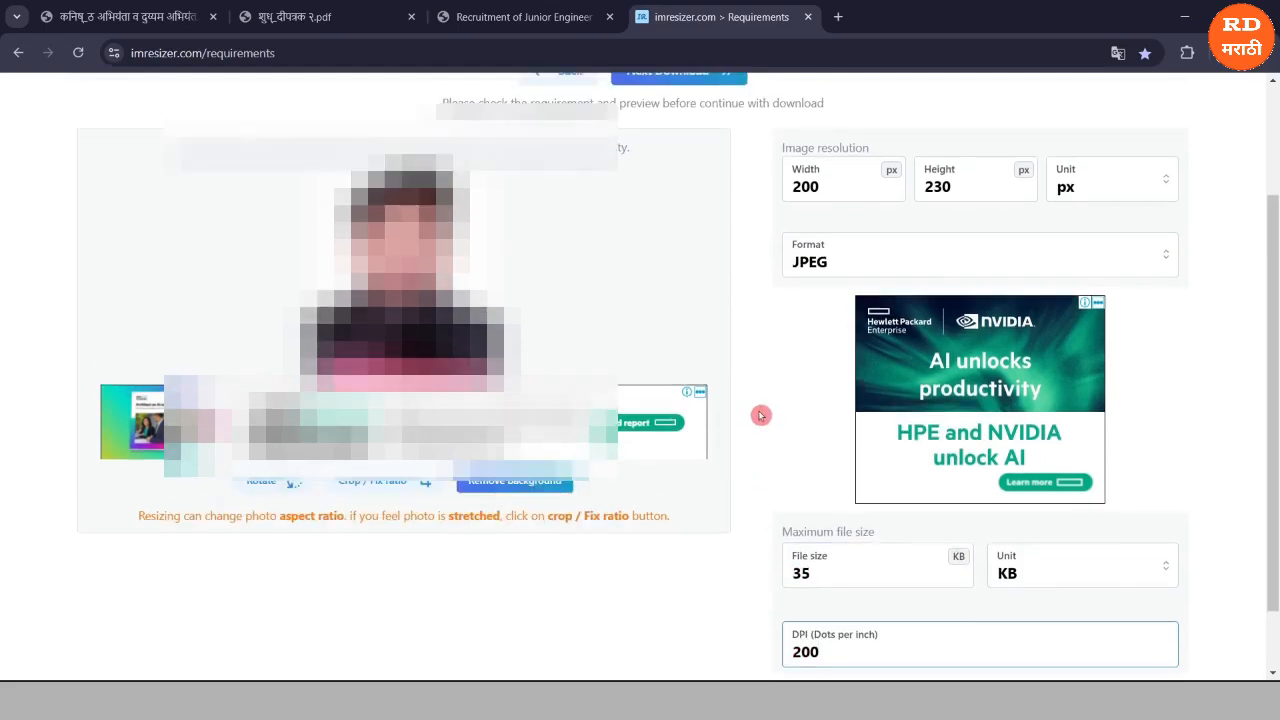
scroll(752, 371, "up", 2)
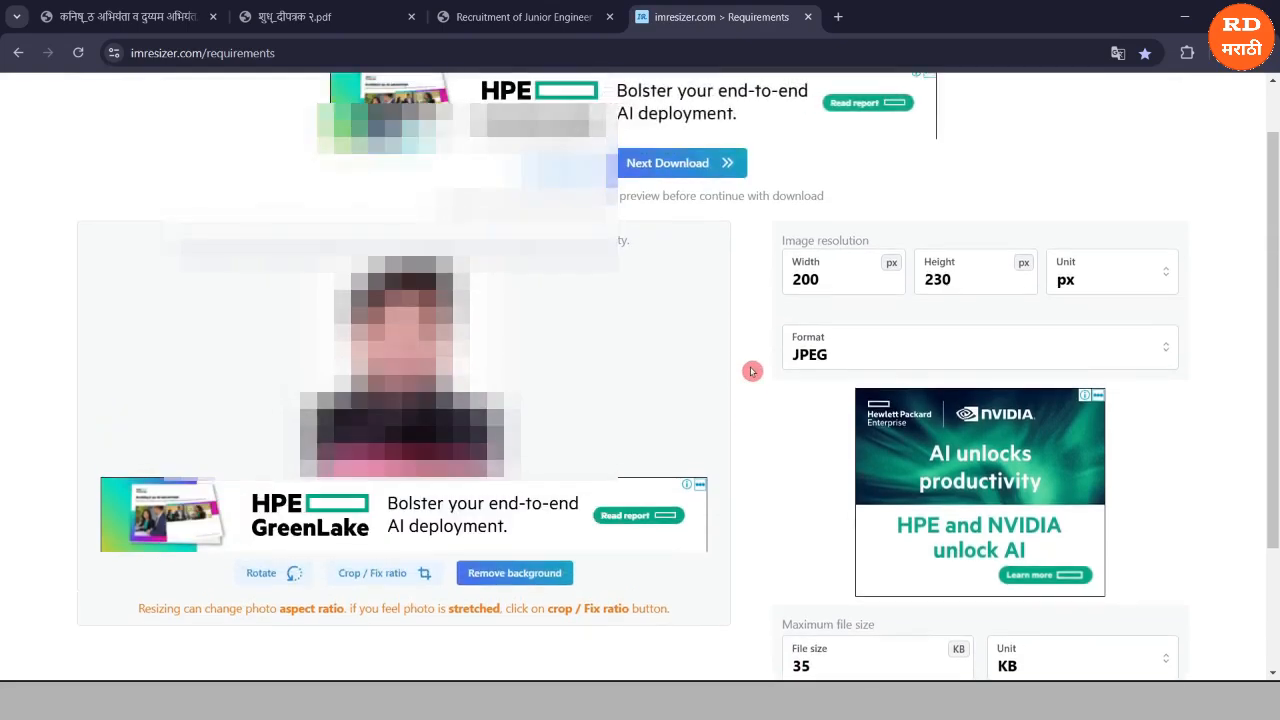
scroll(752, 371, "up", 1)
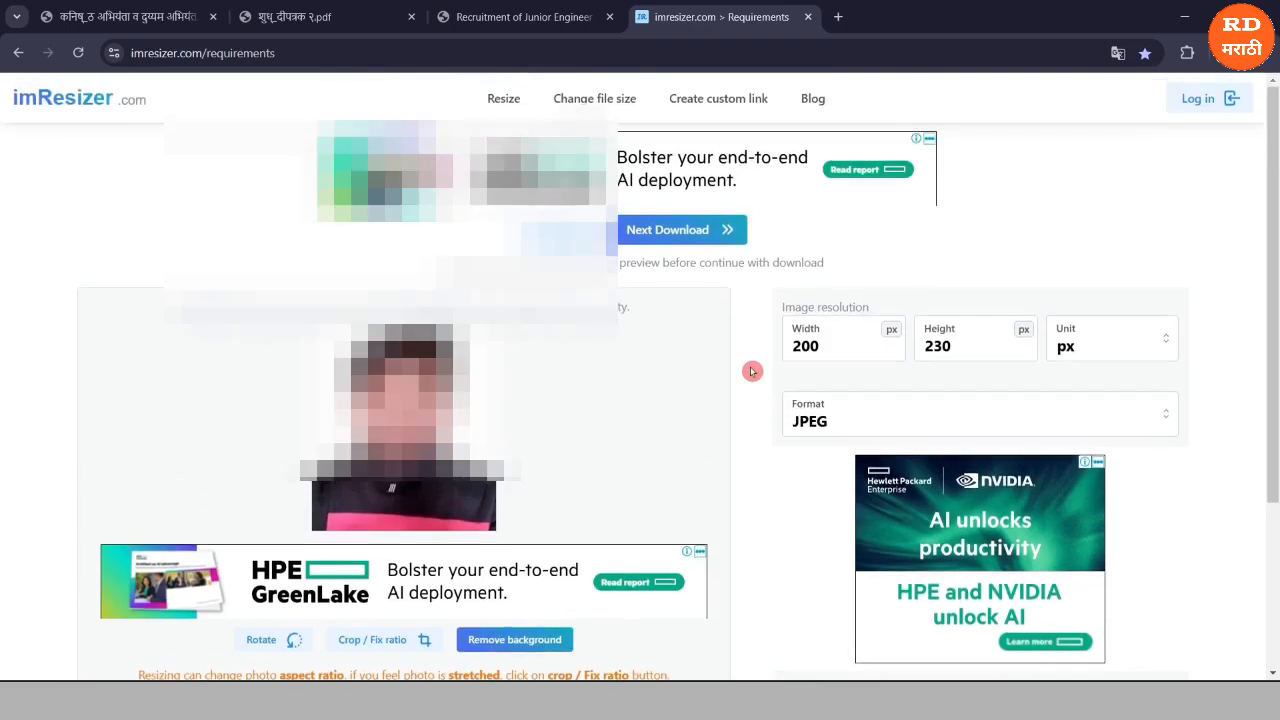
Download the resized 200 × 230 JPEG photo and close the imResizer tab.
left_click(664, 240)
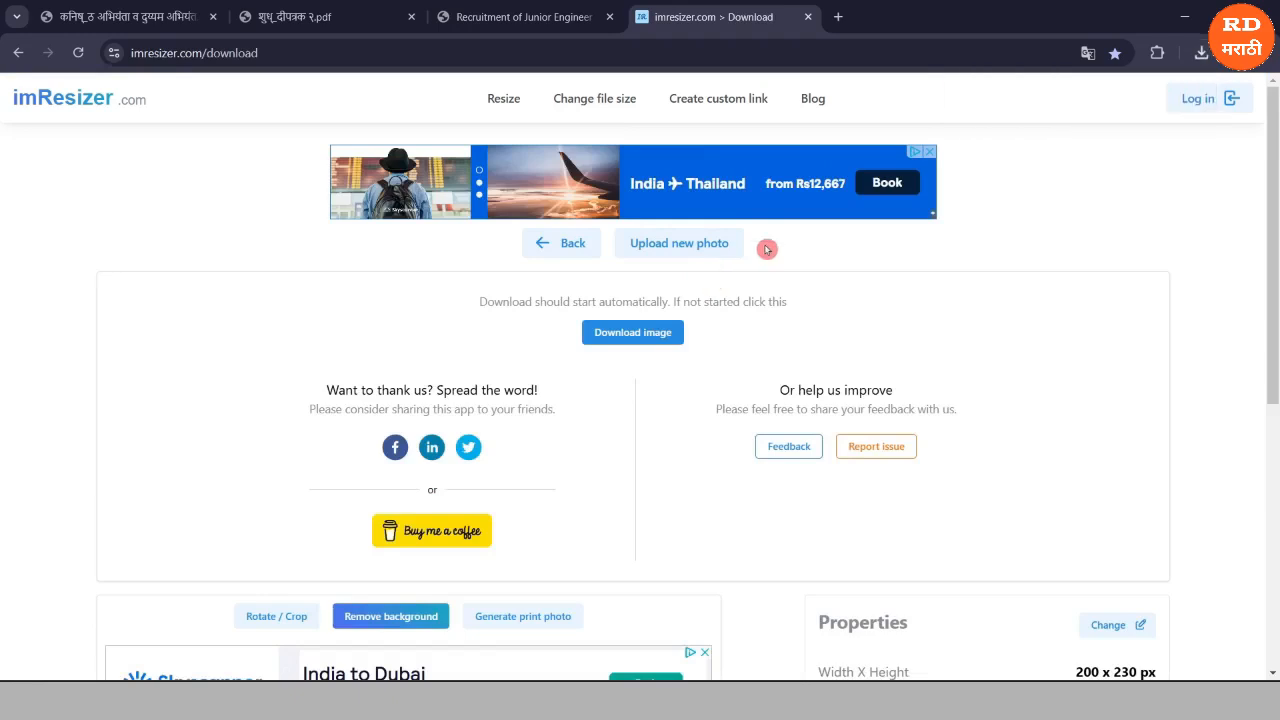
left_click(633, 333)
key("ctrl+w")
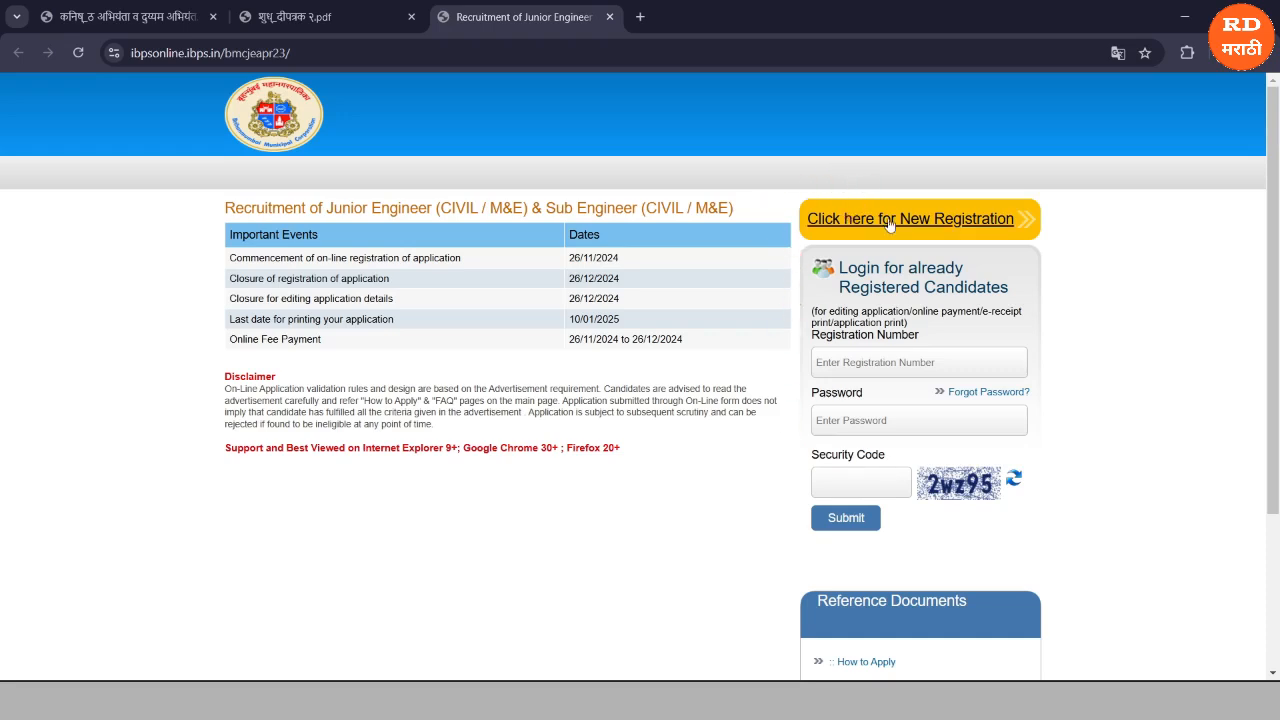
Start a new candidate registration and review the name, mobile, e-mail and security code fields.
left_click(840, 228)
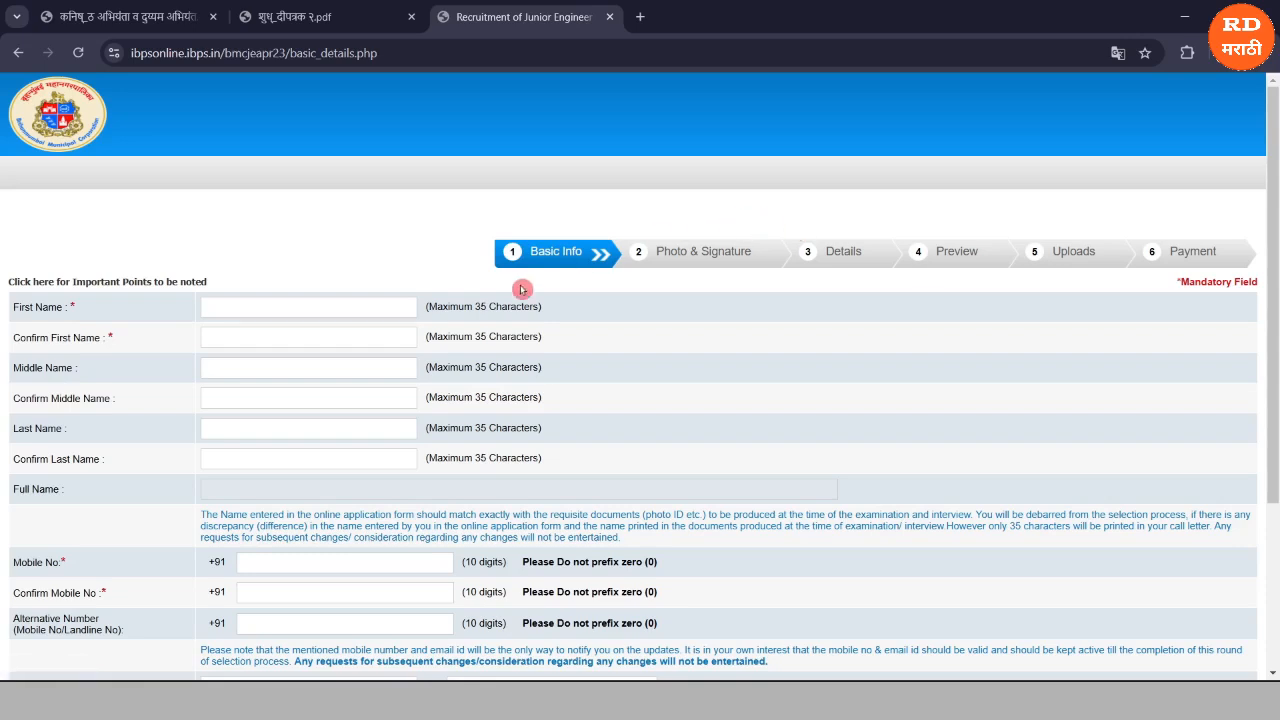
scroll(505, 298, "down", 1)
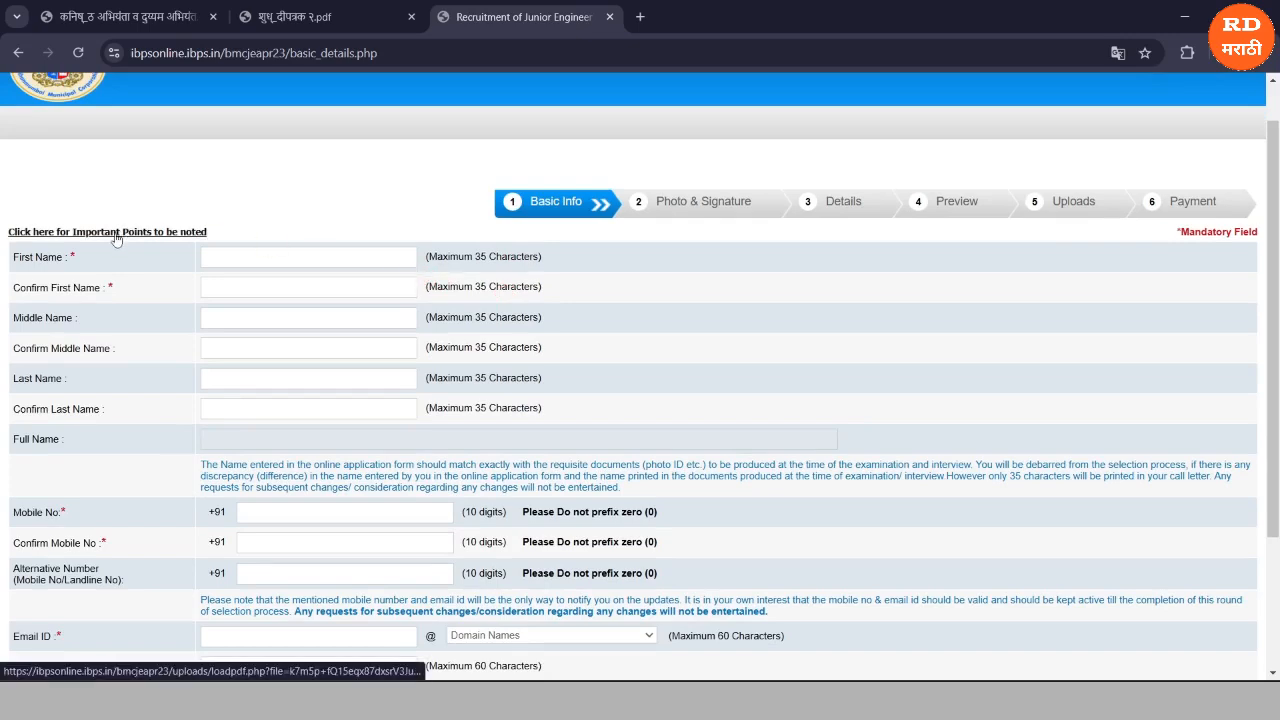
scroll(76, 190, "up", 1)
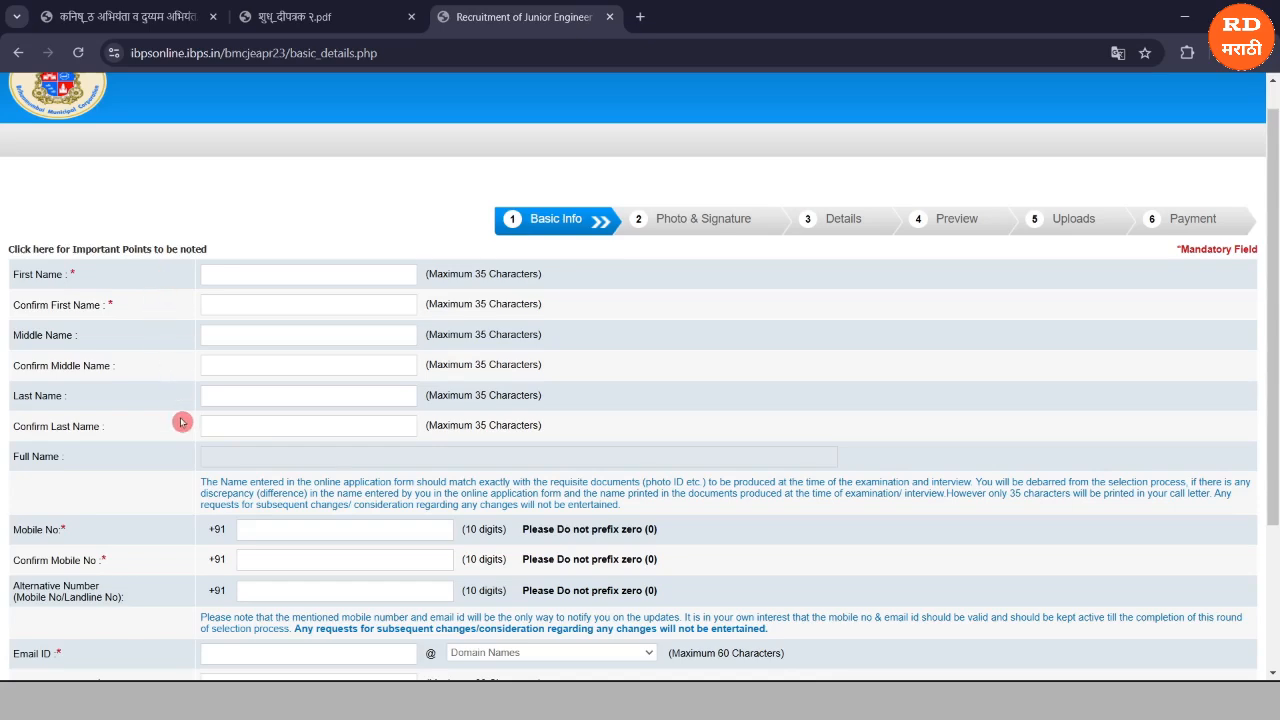
scroll(172, 444, "down", 1)
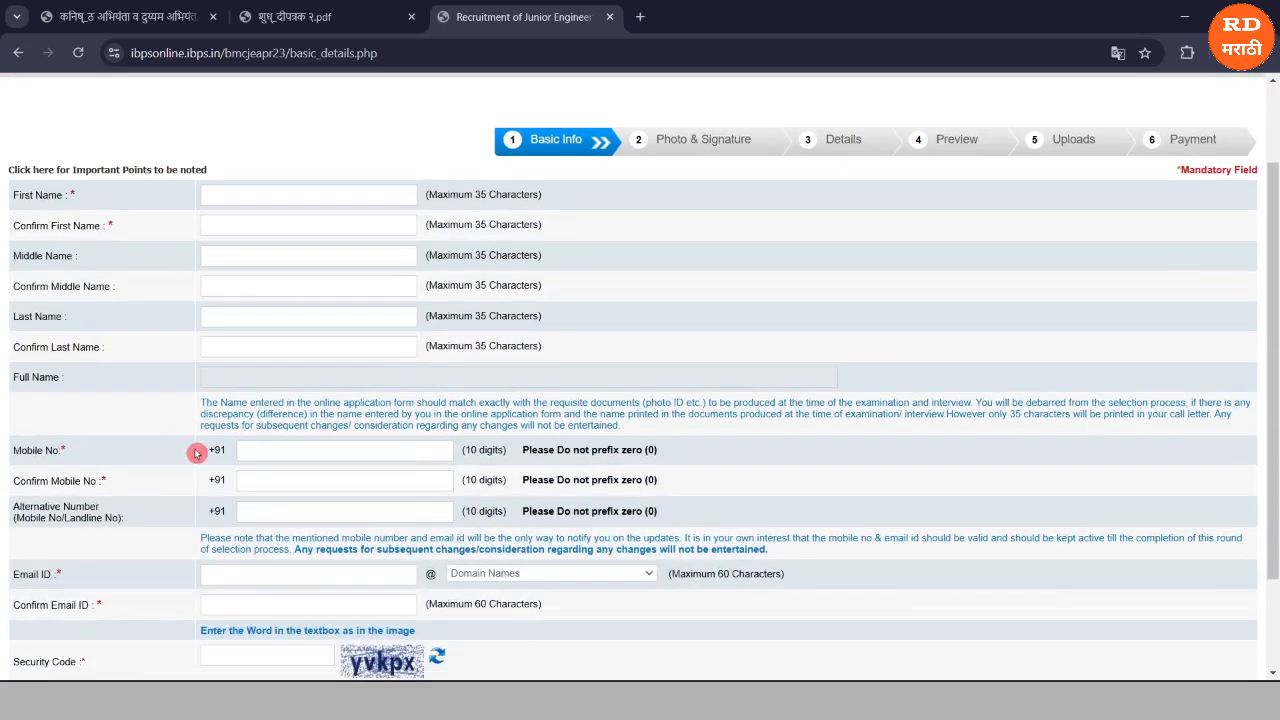
scroll(157, 454, "down", 1)
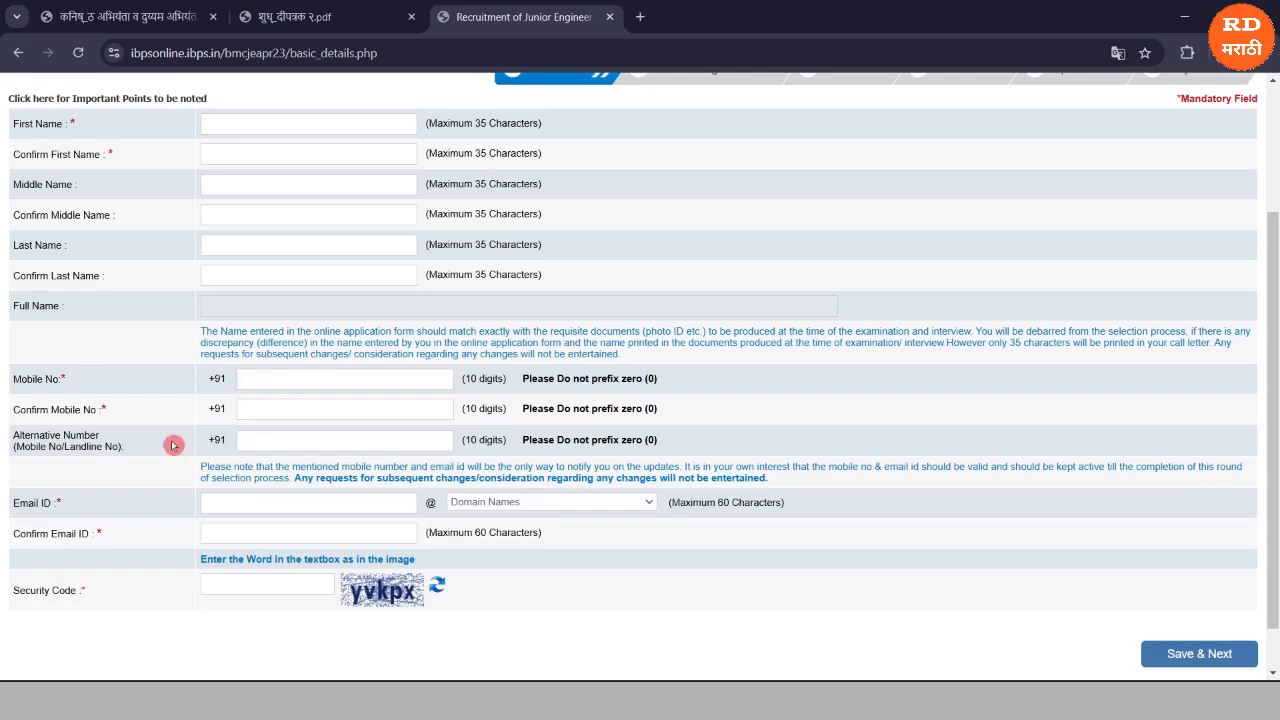
scroll(165, 502, "down", 1)
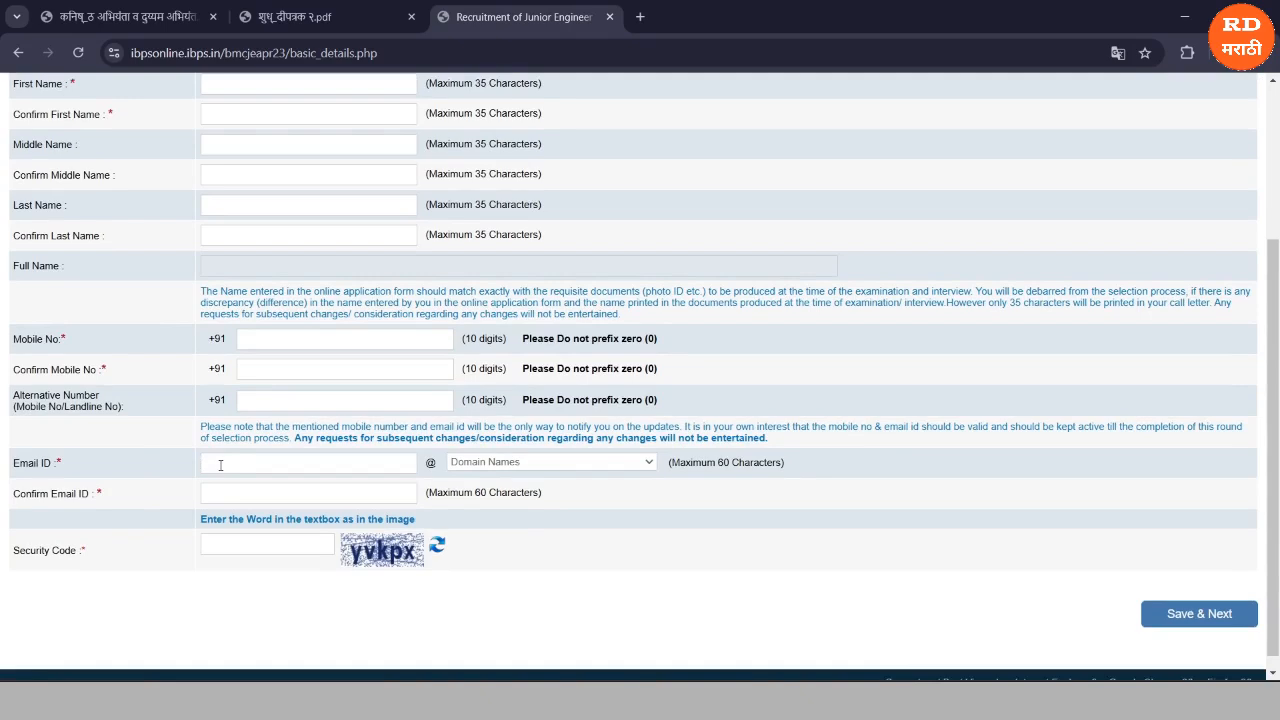
Enter and confirm the candidate's e-mail address with the gmail.com domain, then go to Security Code.
left_click(186, 468)
left_click(512, 464)
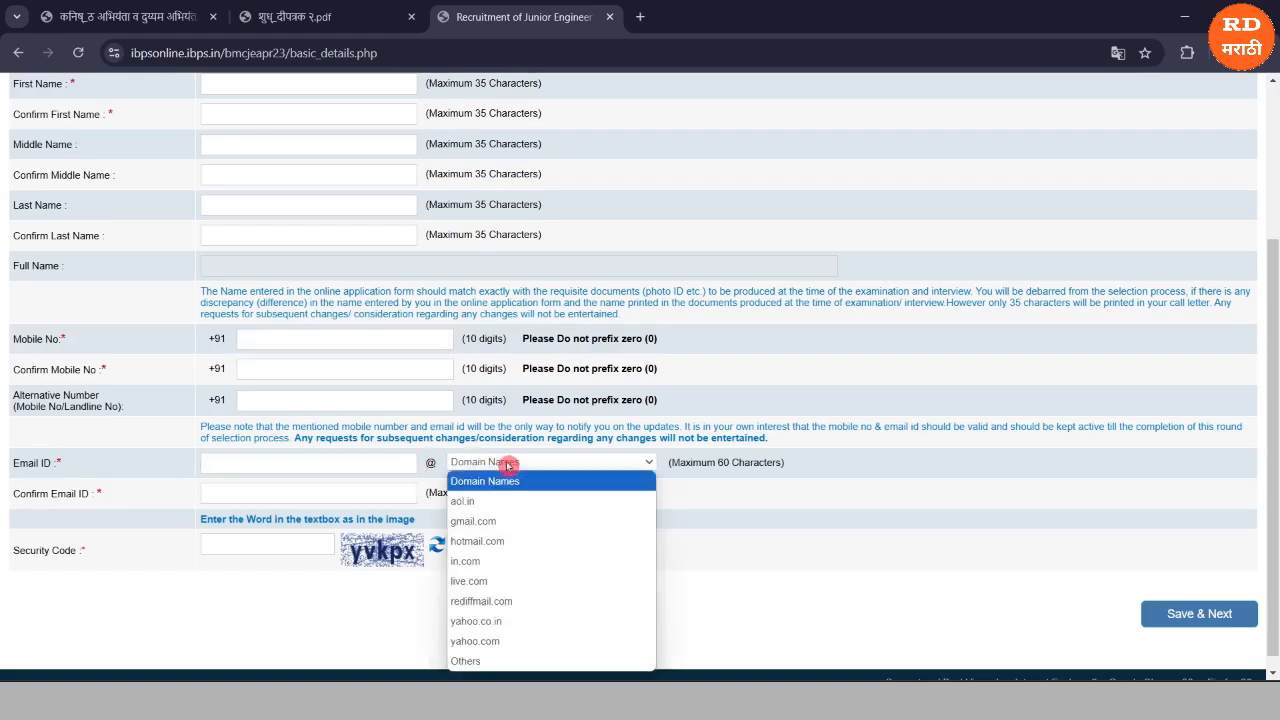
left_click(486, 524)
left_click(206, 462)
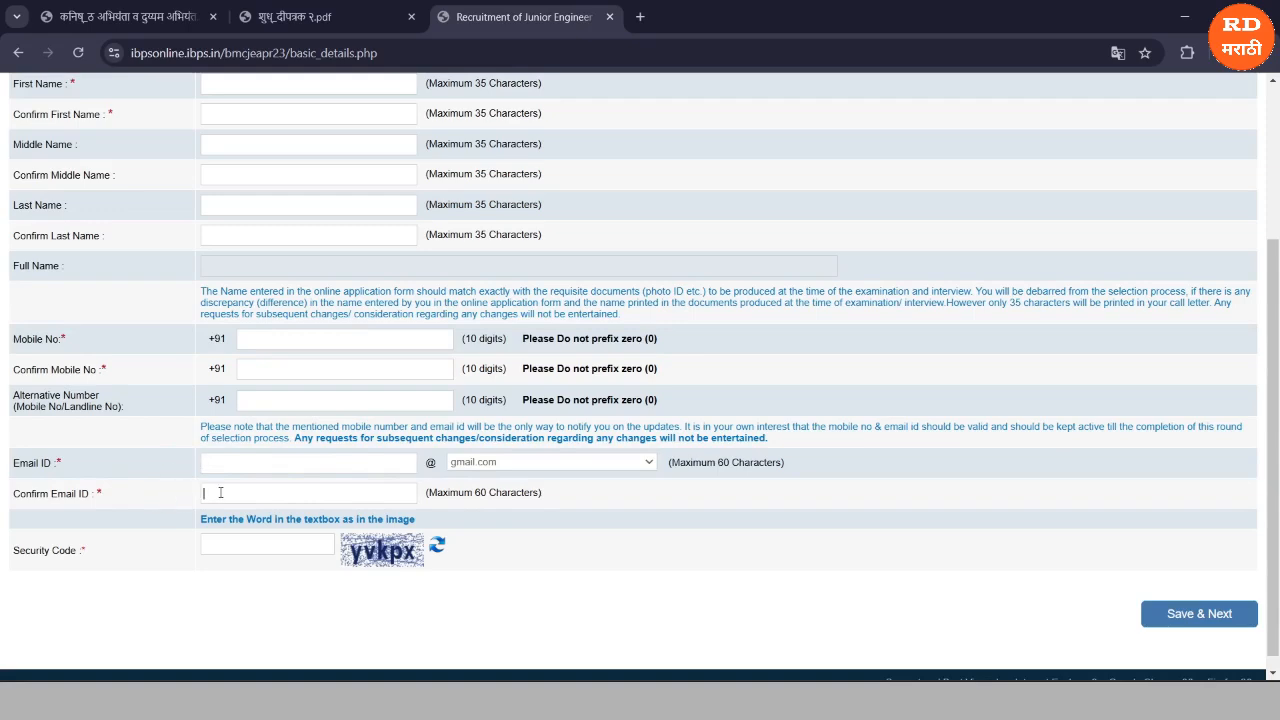
left_click(220, 492)
left_click(213, 467)
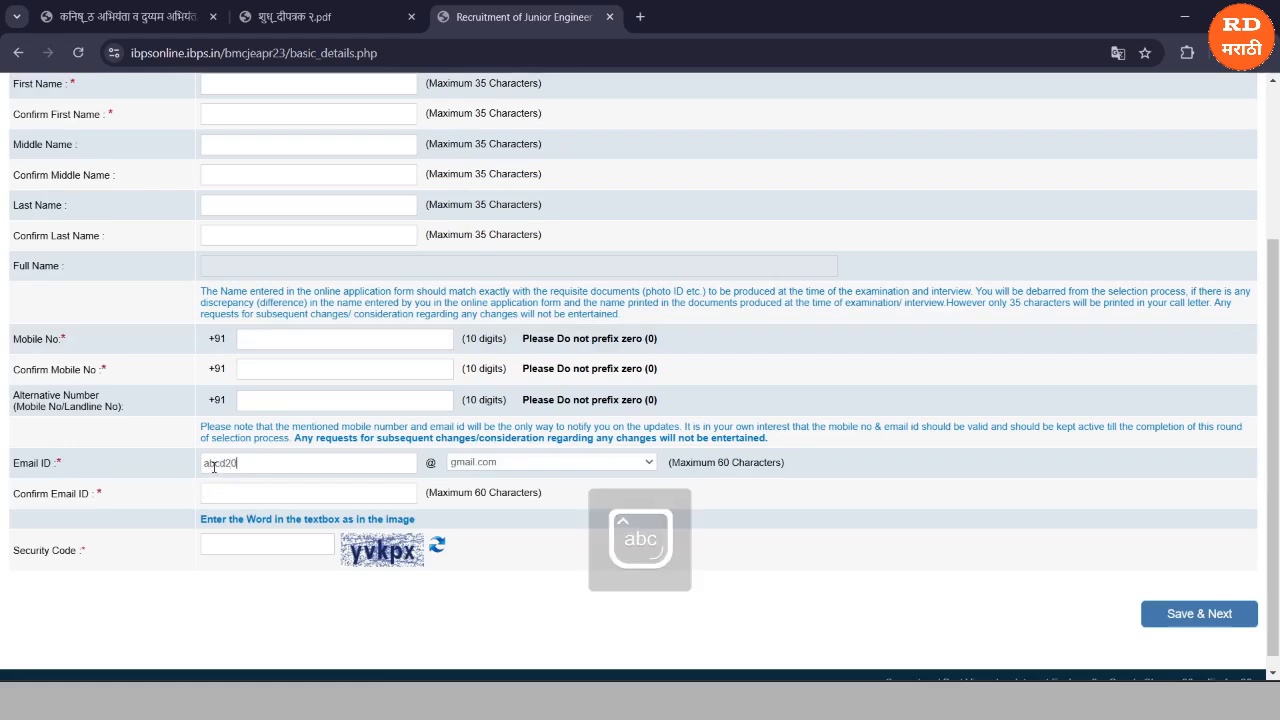
left_click_drag(246, 462, 194, 466)
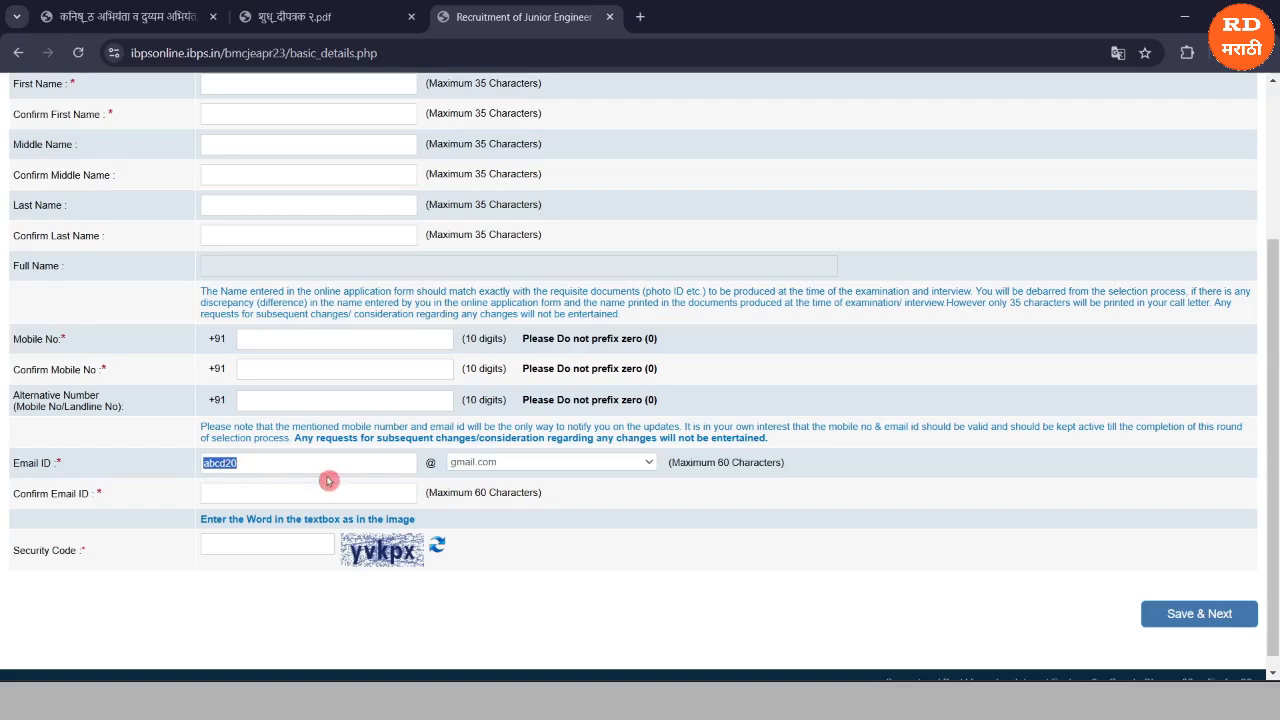
left_click(477, 463)
left_click(474, 521)
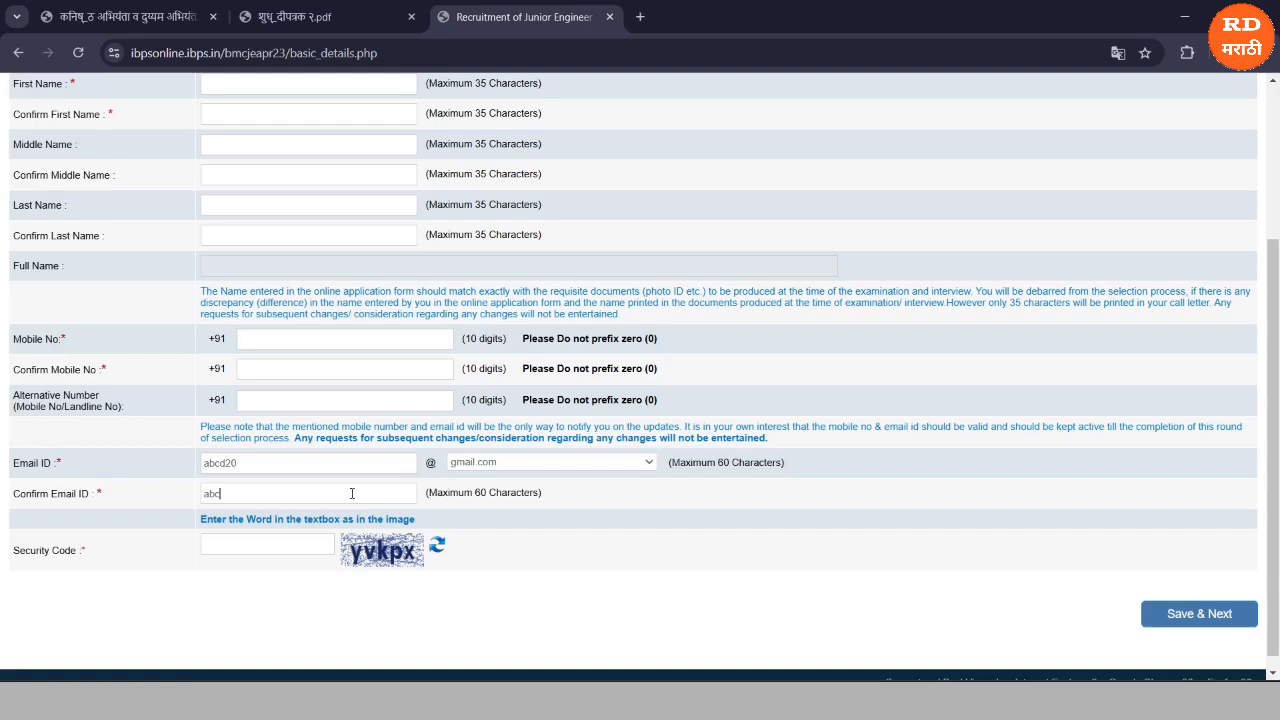
type("@gmail.com")
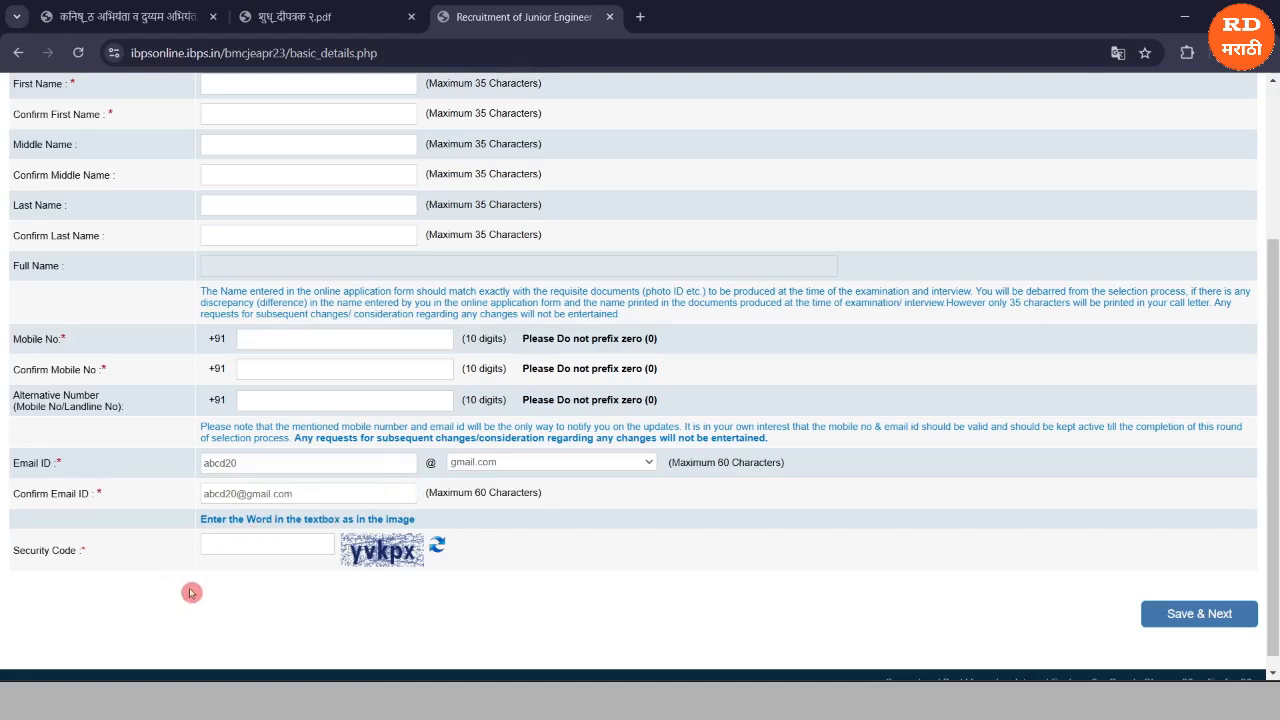
left_click(248, 550)
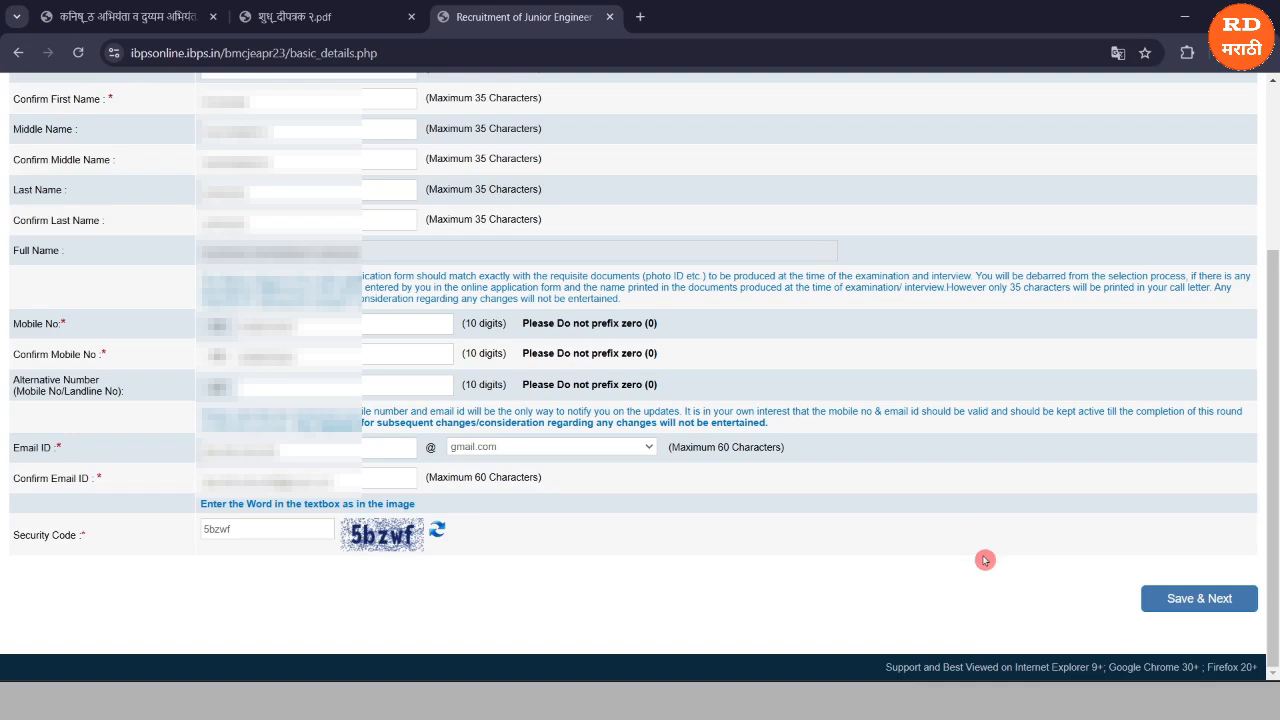
left_click(1172, 606)
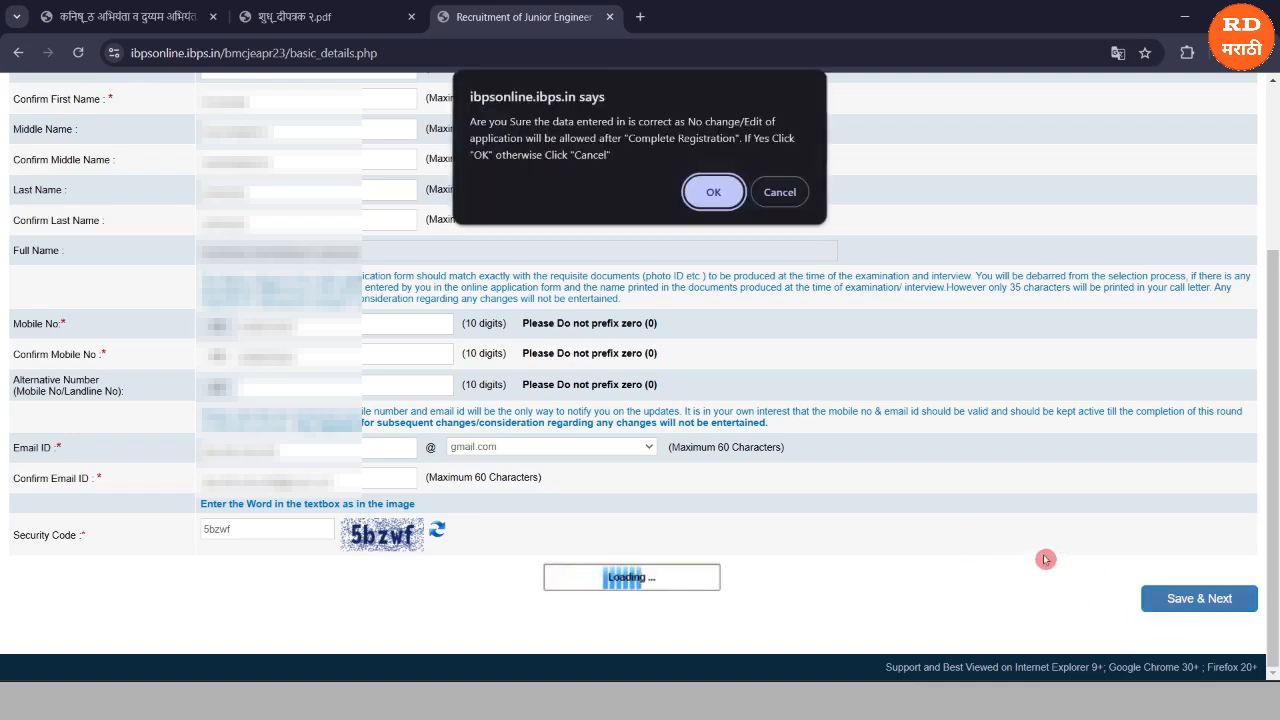
left_click(714, 193)
left_click(707, 194)
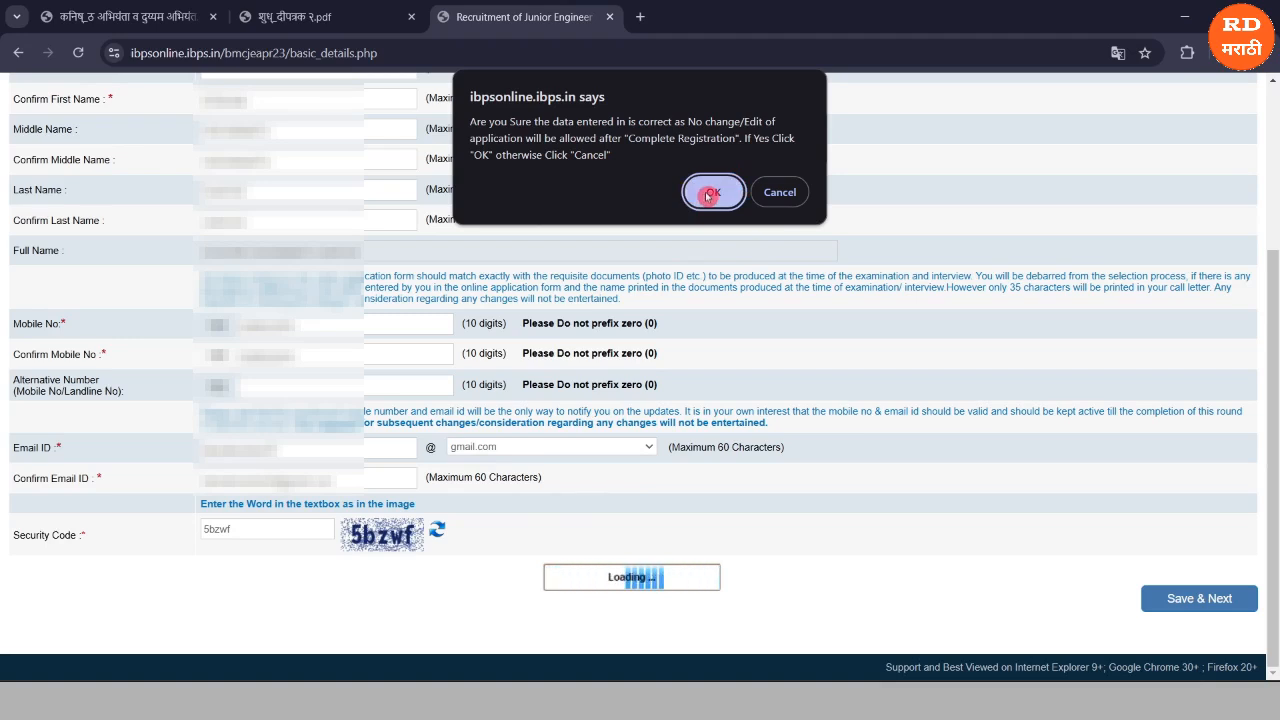
left_click(707, 194)
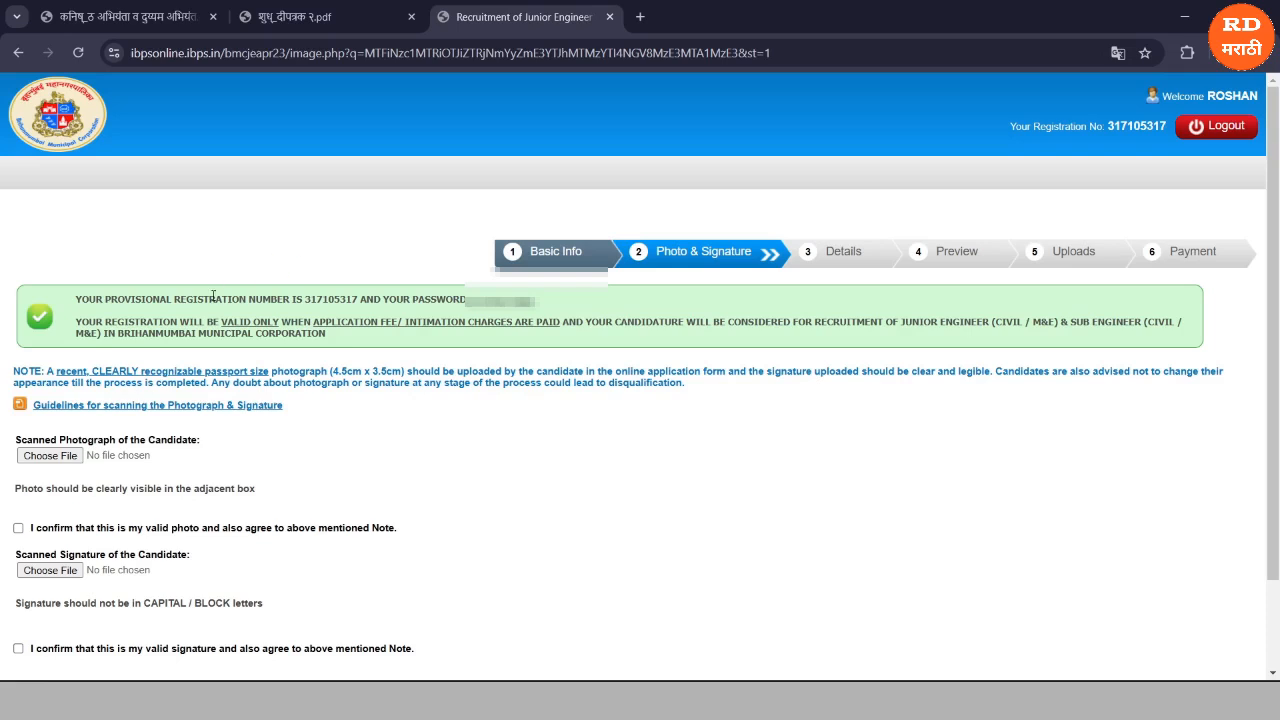
left_click_drag(173, 299, 210, 311)
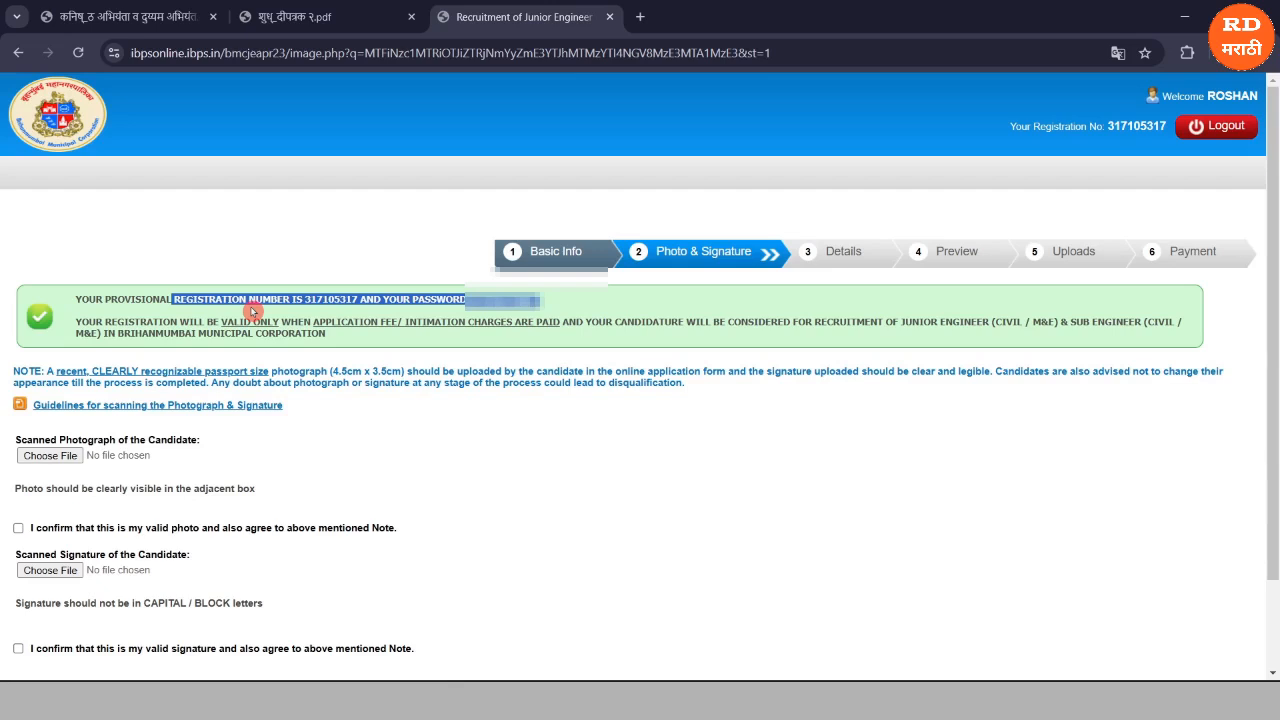
left_click(258, 259)
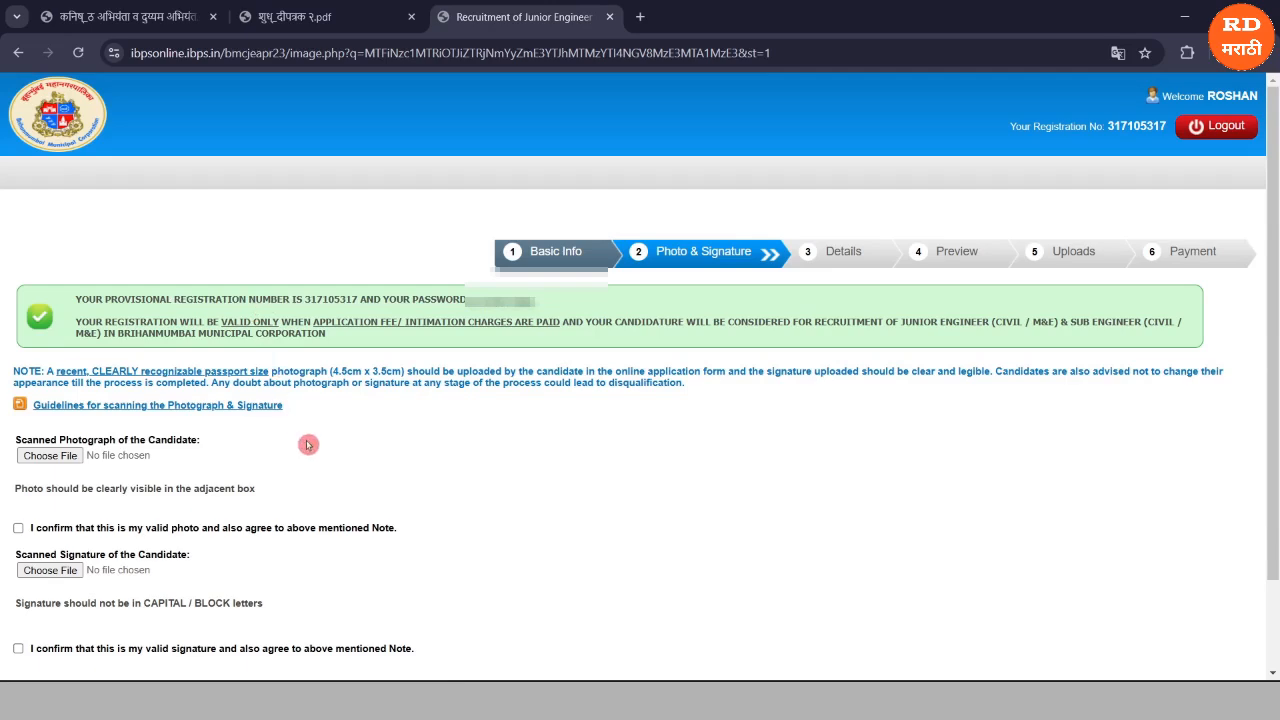
scroll(308, 444, "down", 2)
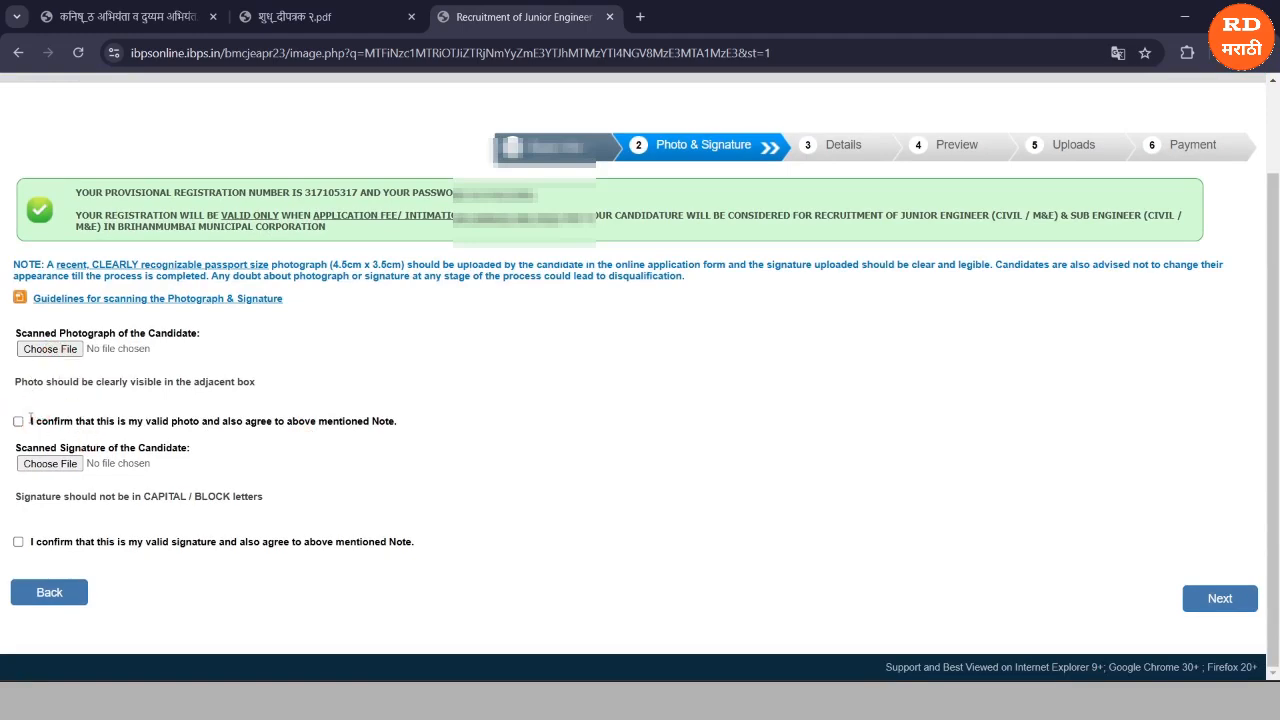
Tick both validity confirmations and upload the PHOTO image from Documents.
left_click(18, 422)
left_click(16, 545)
left_click(50, 349)
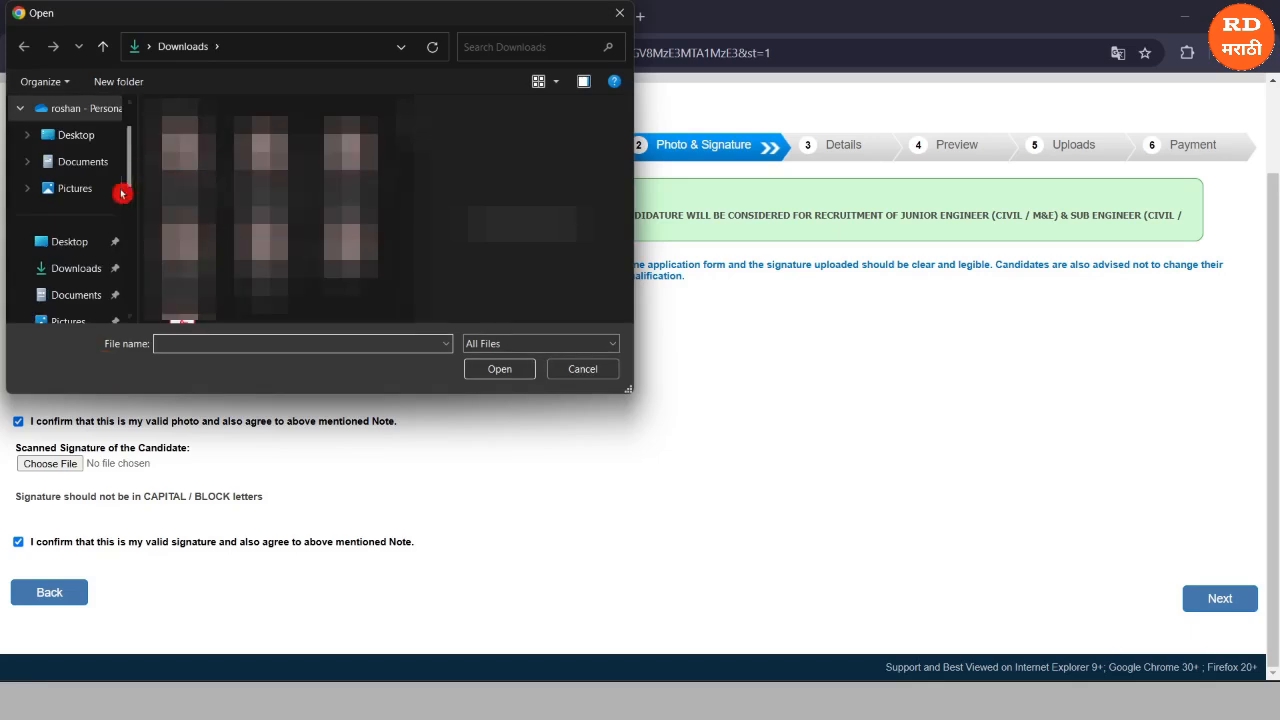
left_click(70, 306)
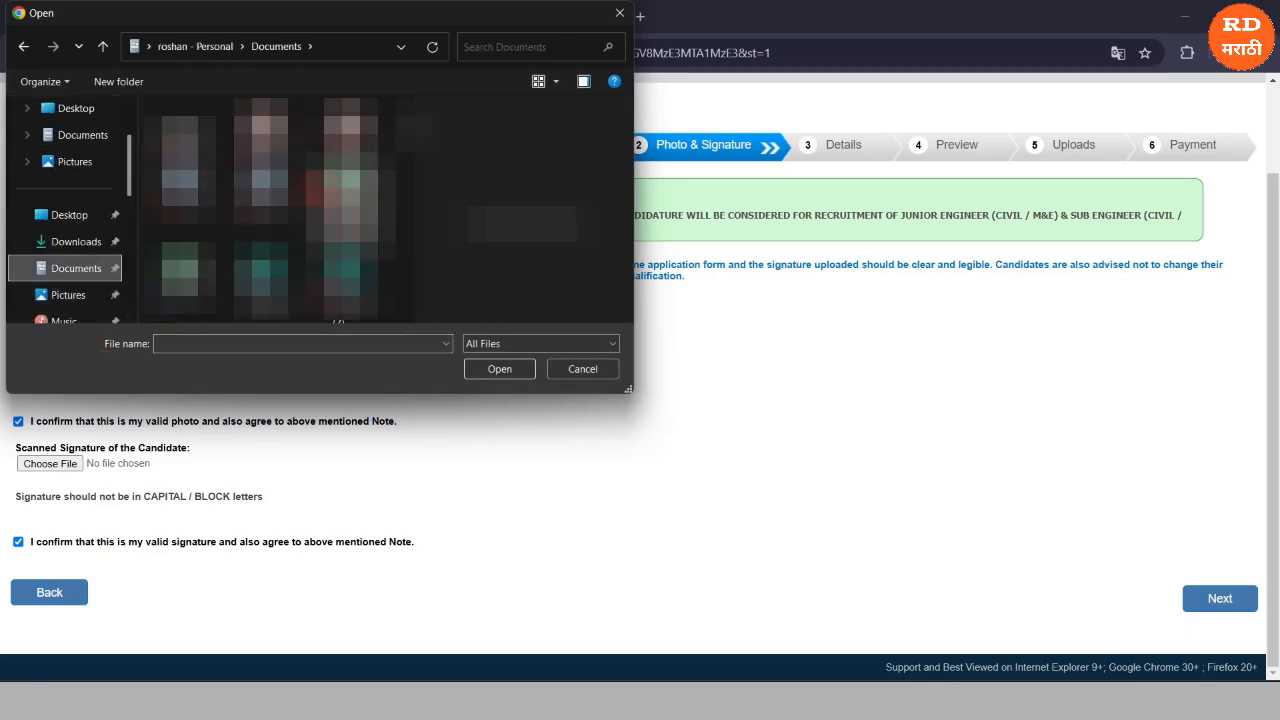
double_click(192, 188)
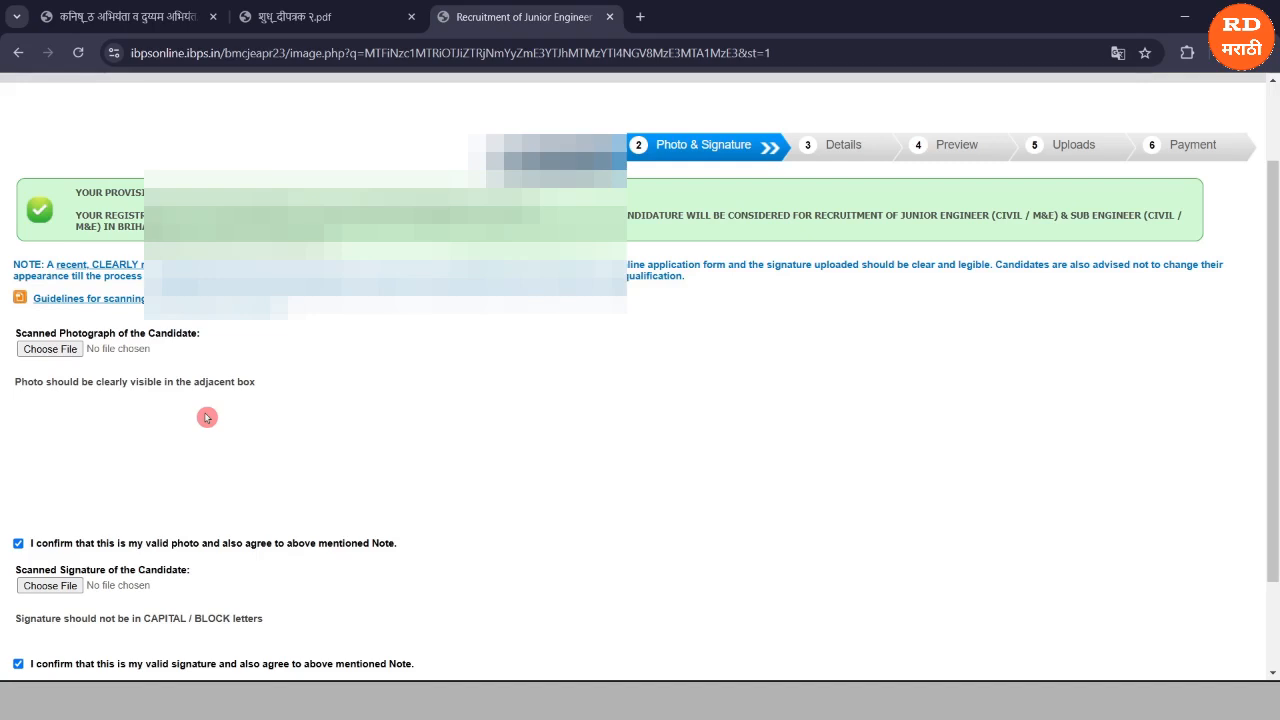
Upload SIGN.jpeg as the signature and continue to the Details step.
left_click(47, 586)
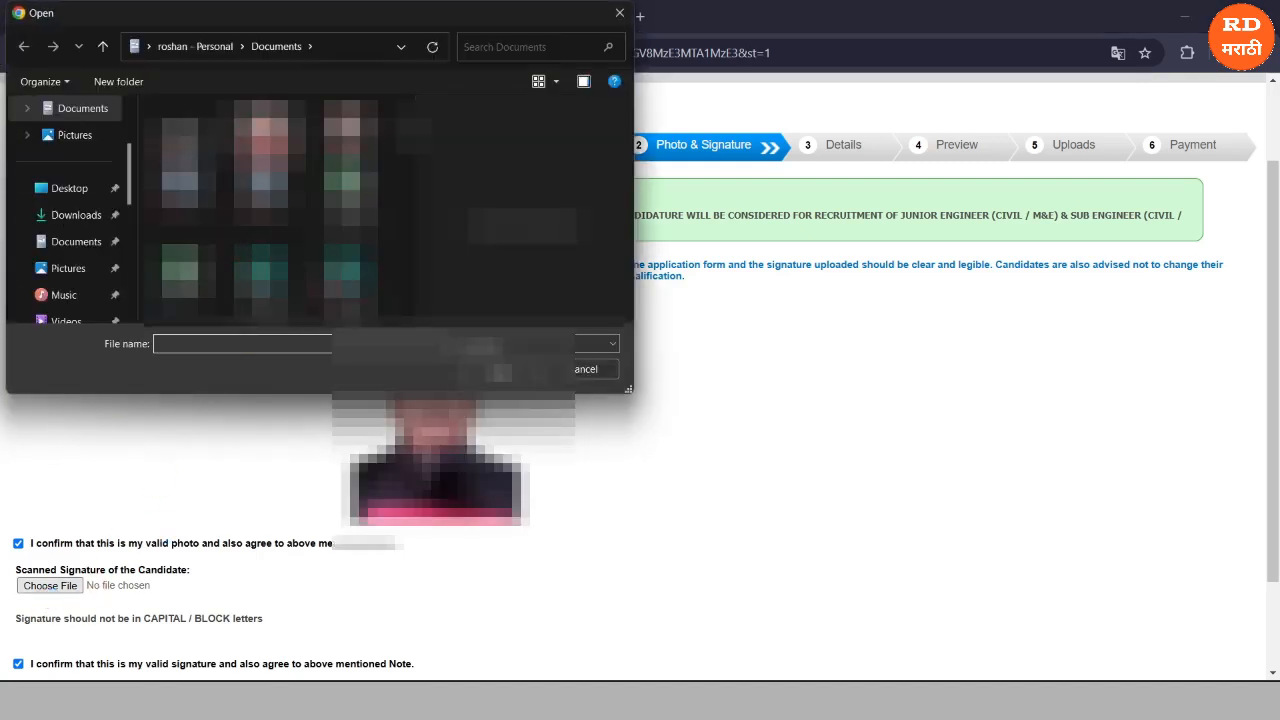
double_click(180, 160)
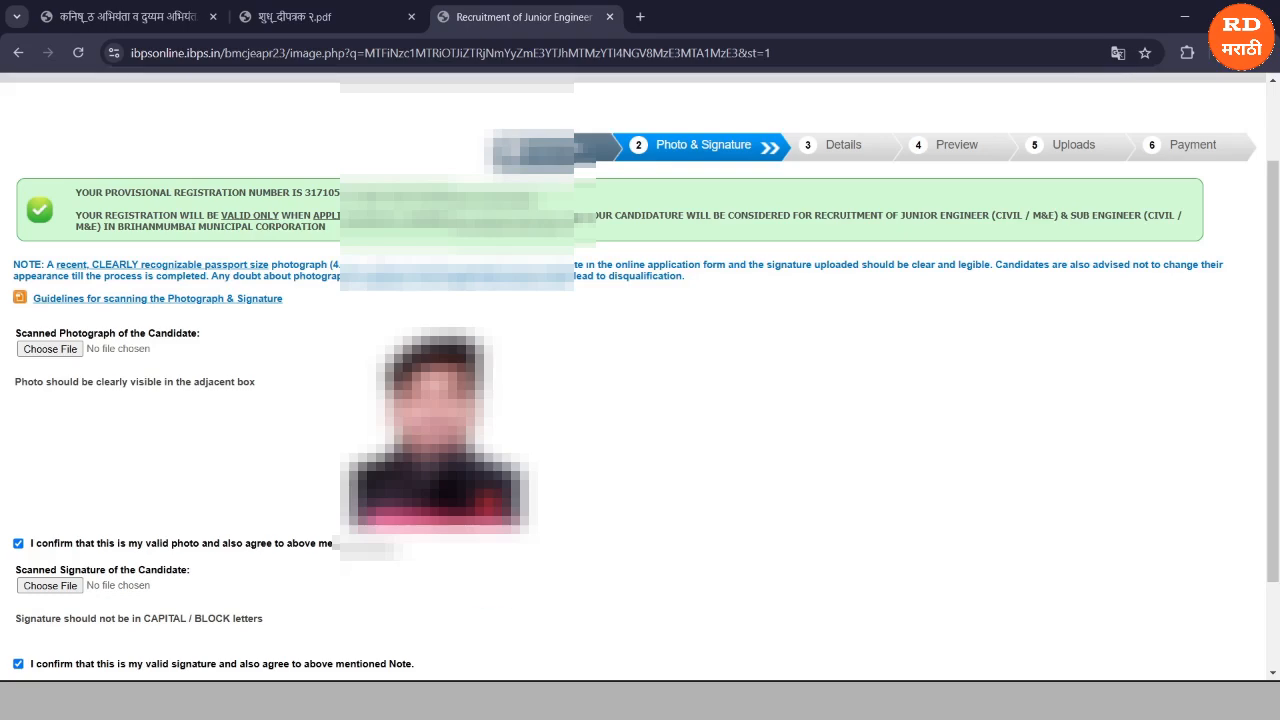
scroll(640, 376, "down", 2)
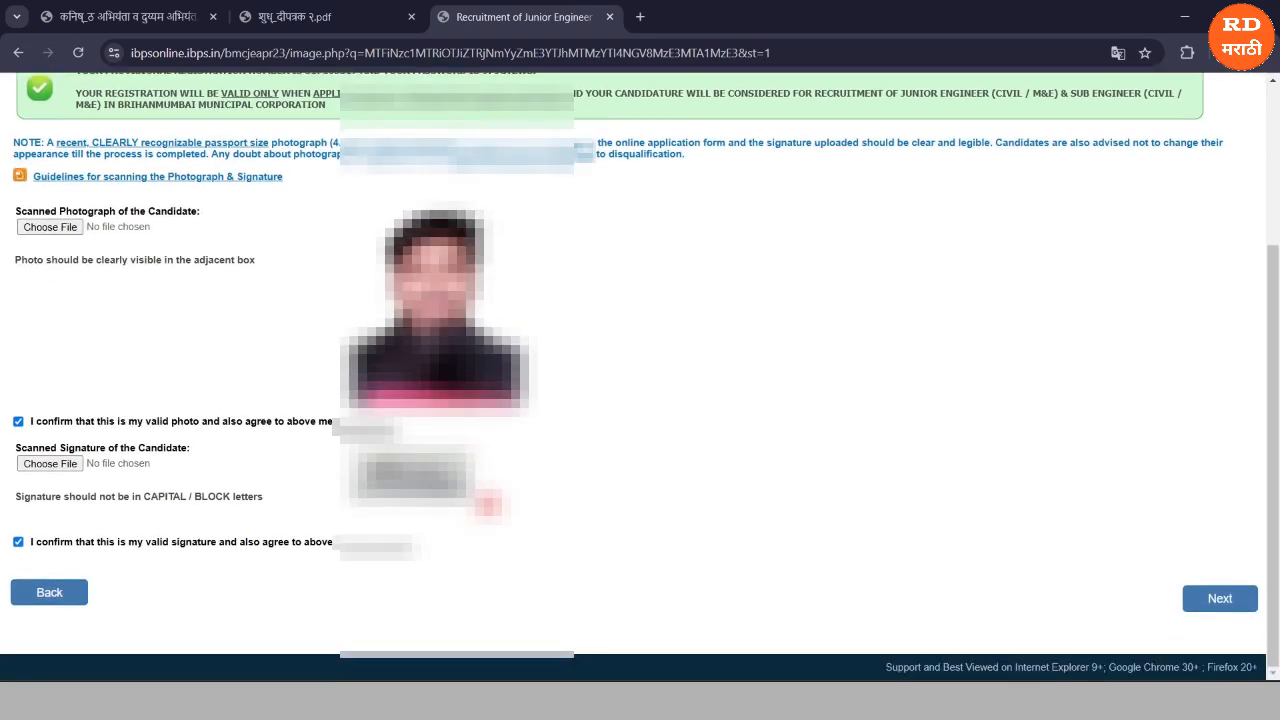
left_click(1219, 600)
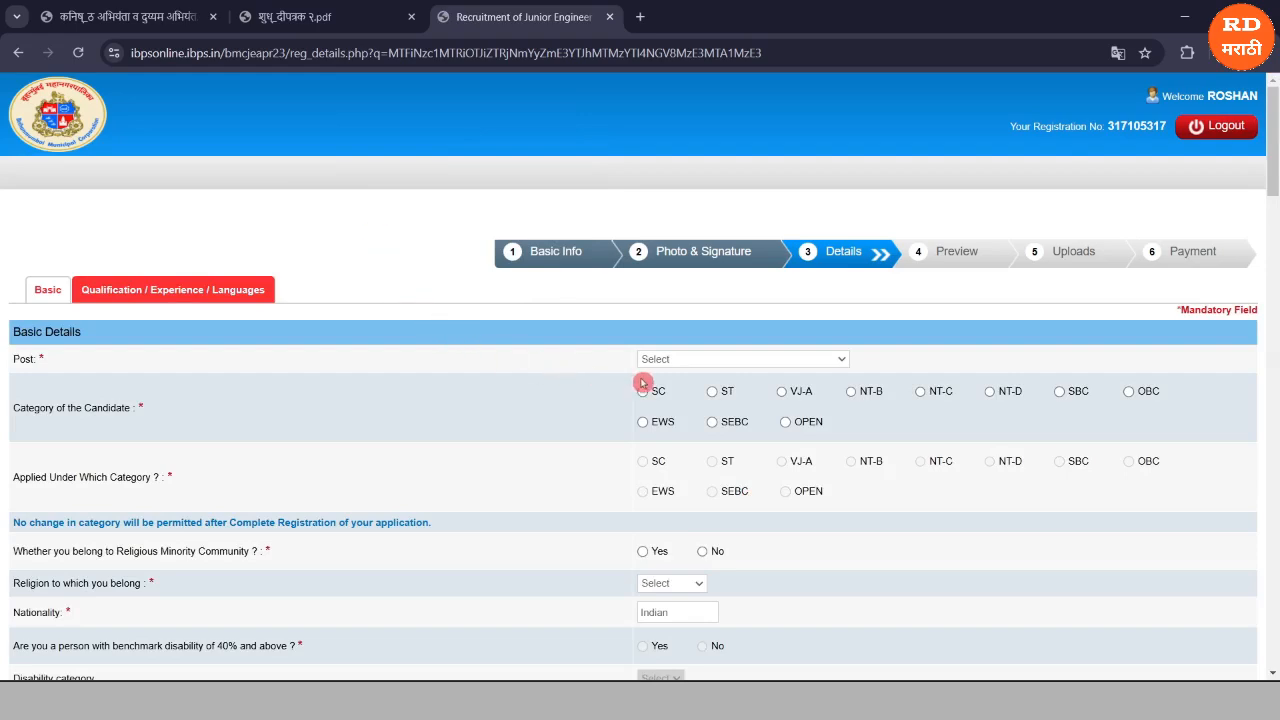
Choose Junior Engineer (Civil) as the post, apply under ST, and mark the candidate's category OBC.
left_click(685, 360)
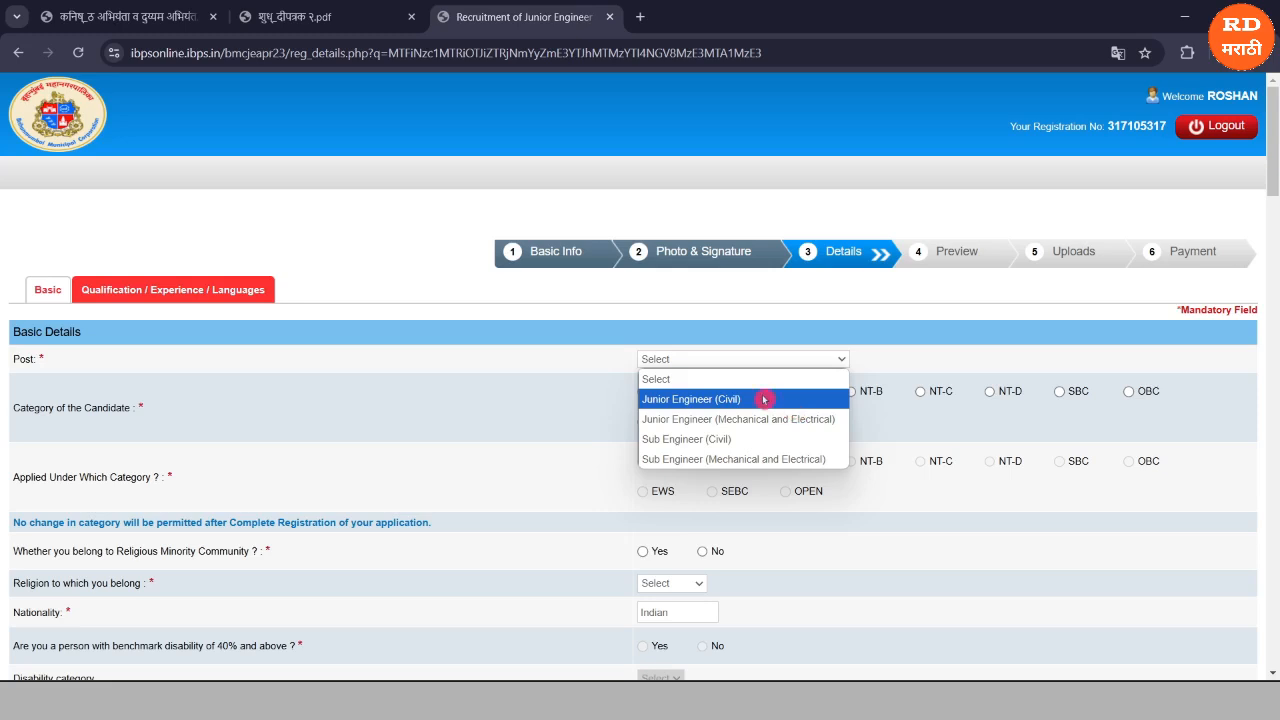
key("Escape")
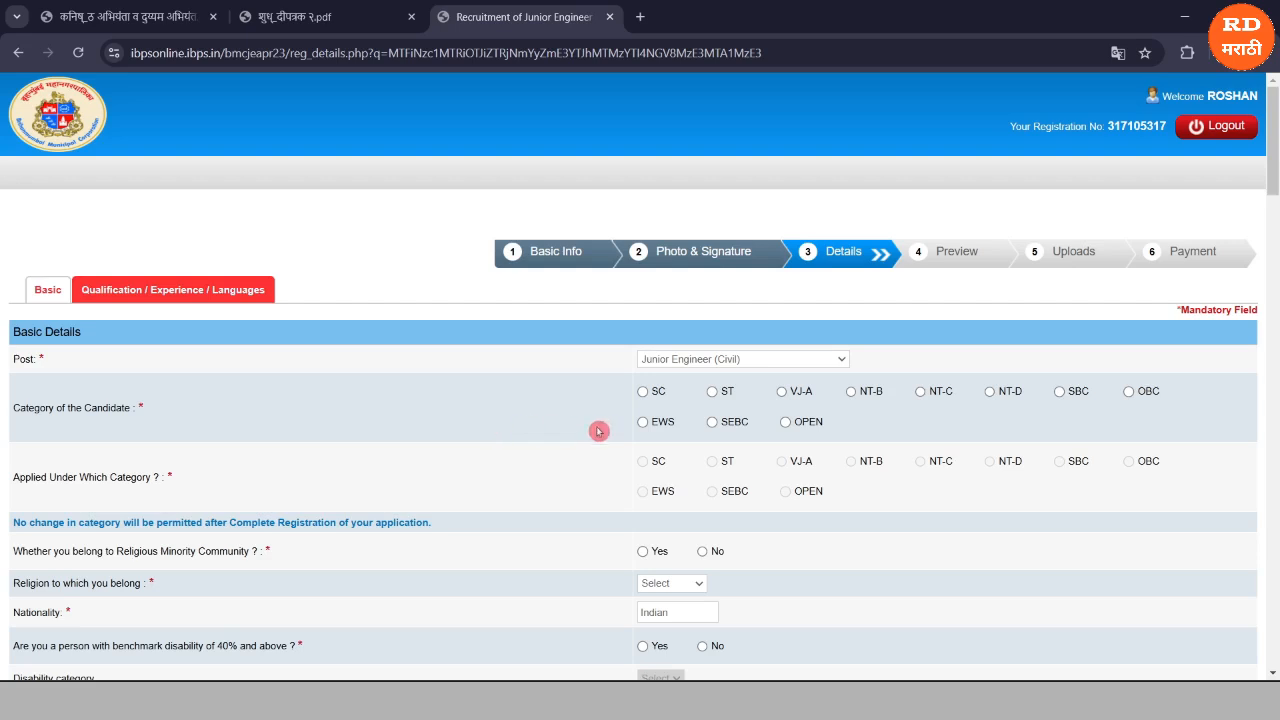
left_click(711, 392)
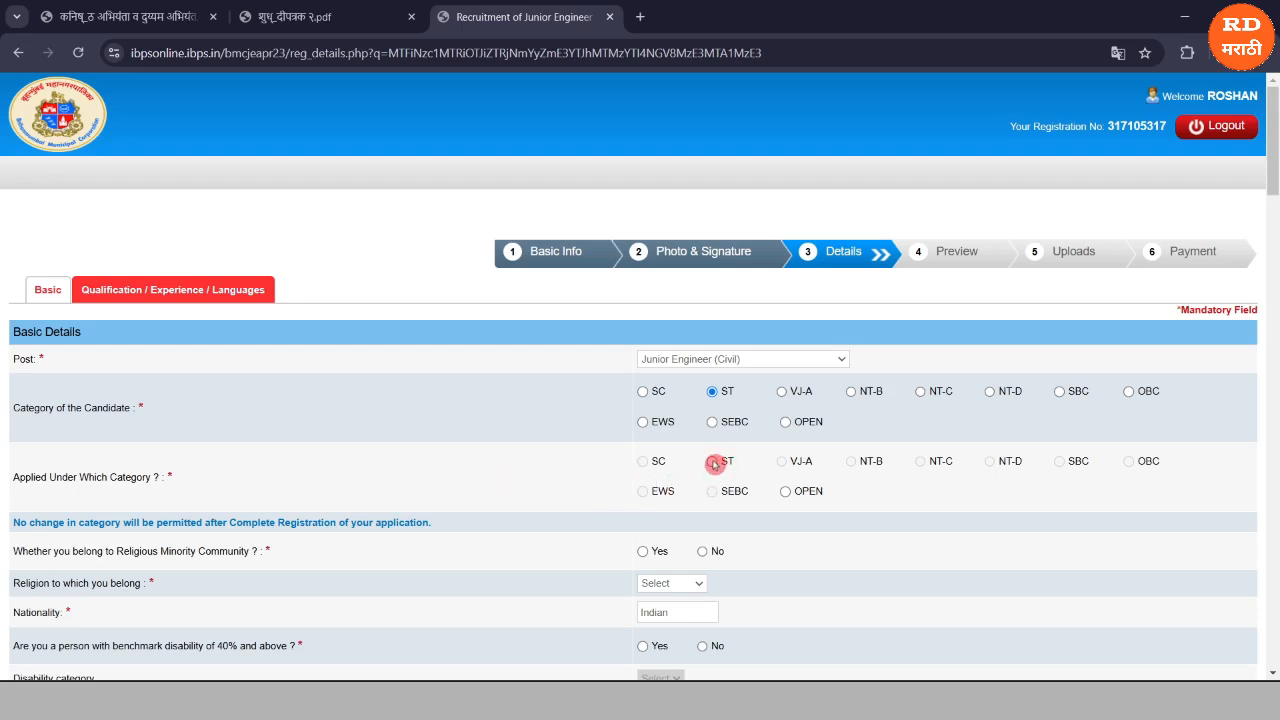
left_click(713, 463)
left_click(1127, 393)
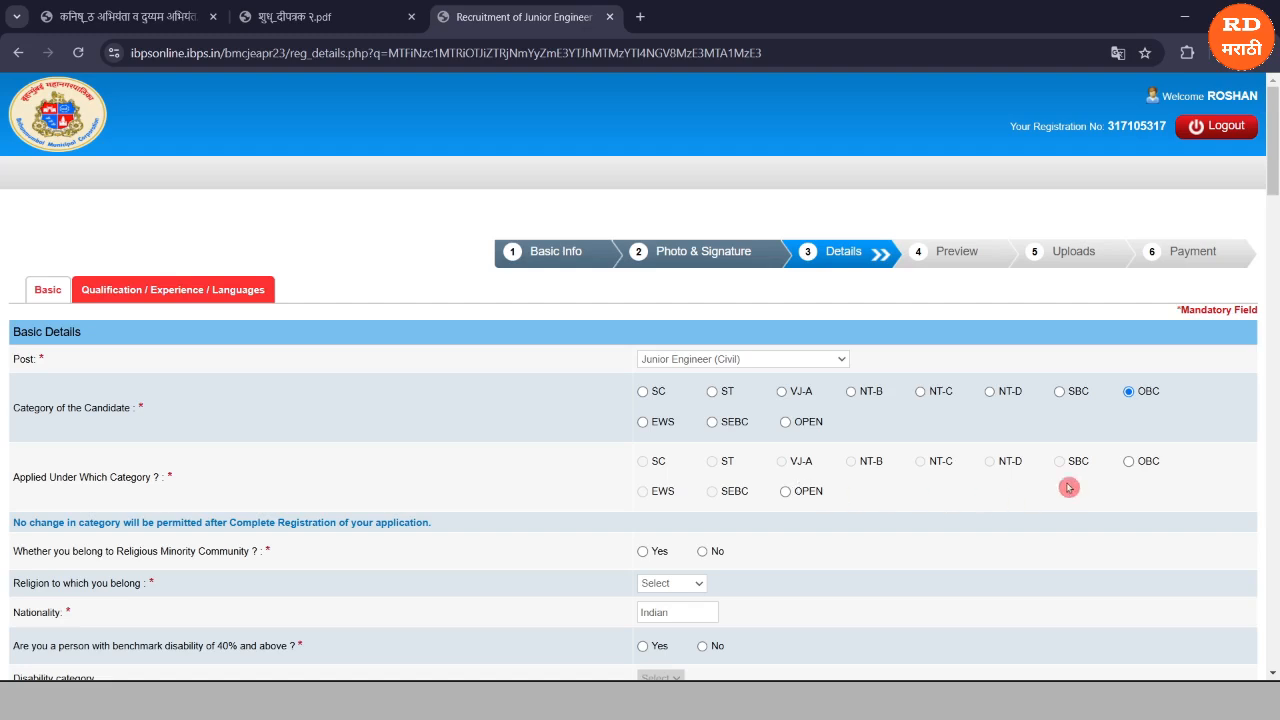
Reselect ST for the candidate's category so both category fields read ST.
left_click(1128, 462)
scroll(1124, 410, "down", 1)
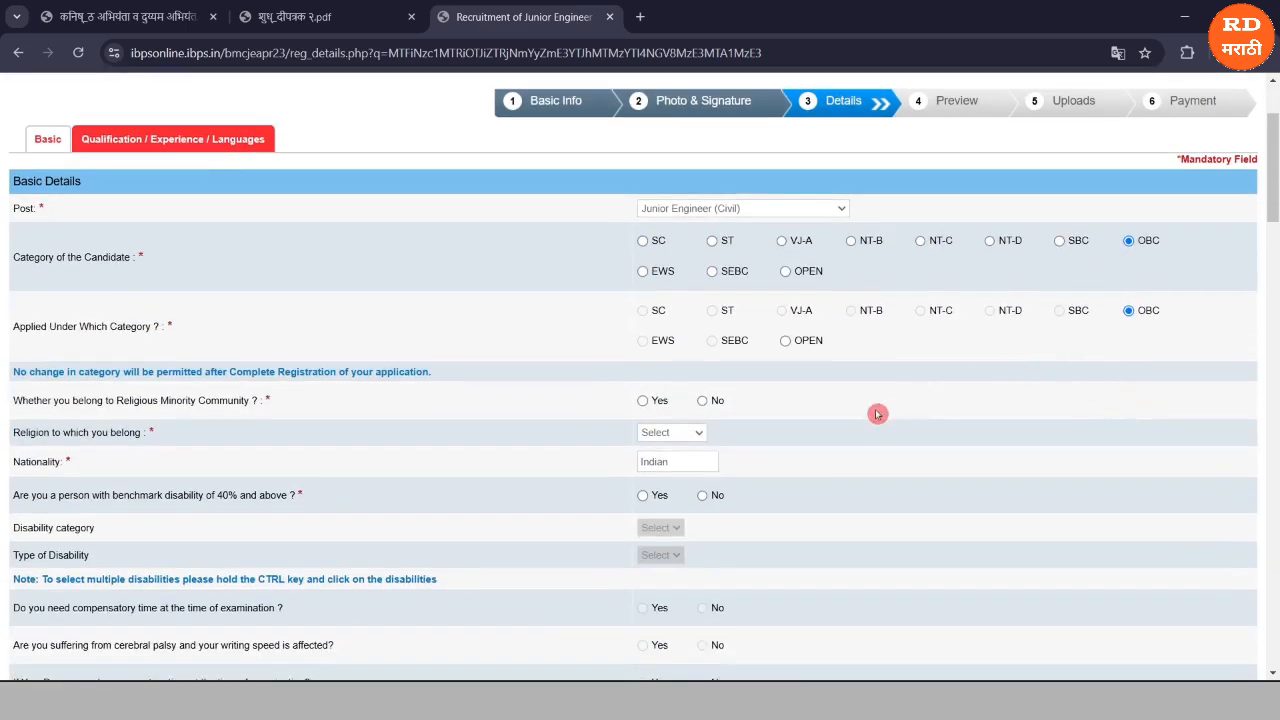
scroll(877, 414, "down", 3)
scroll(877, 414, "down", 1)
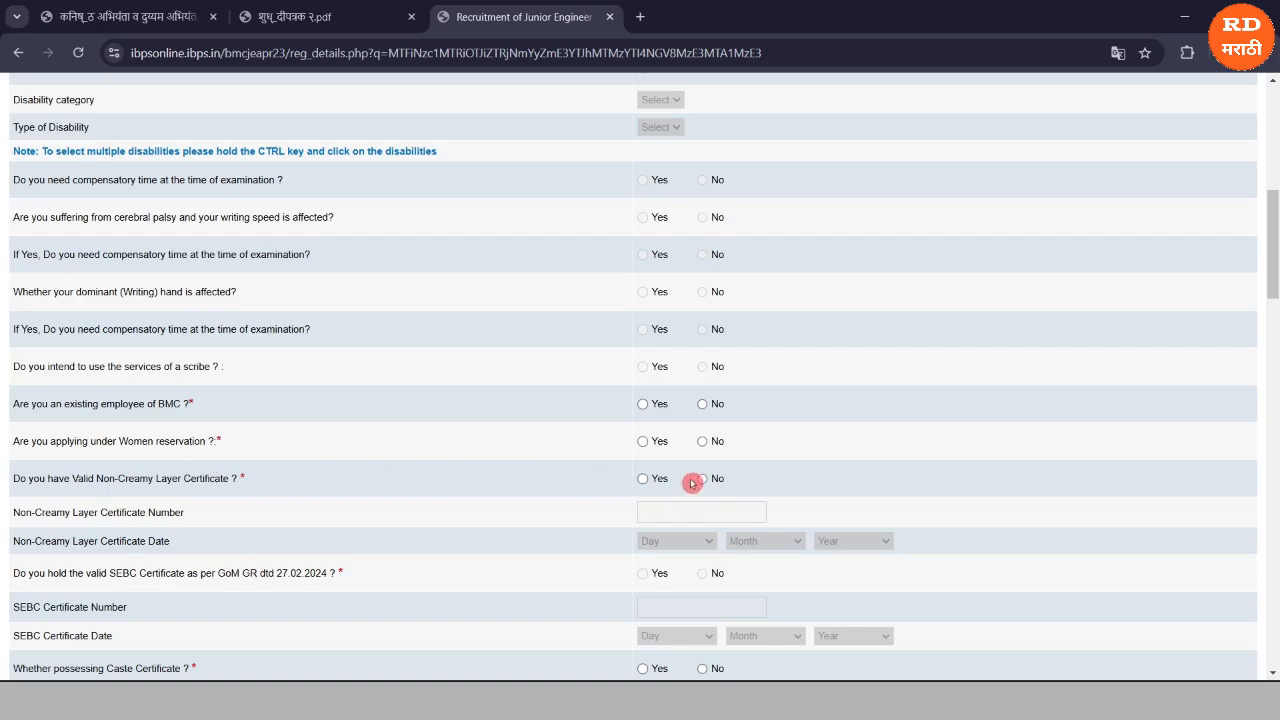
scroll(694, 481, "up", 5)
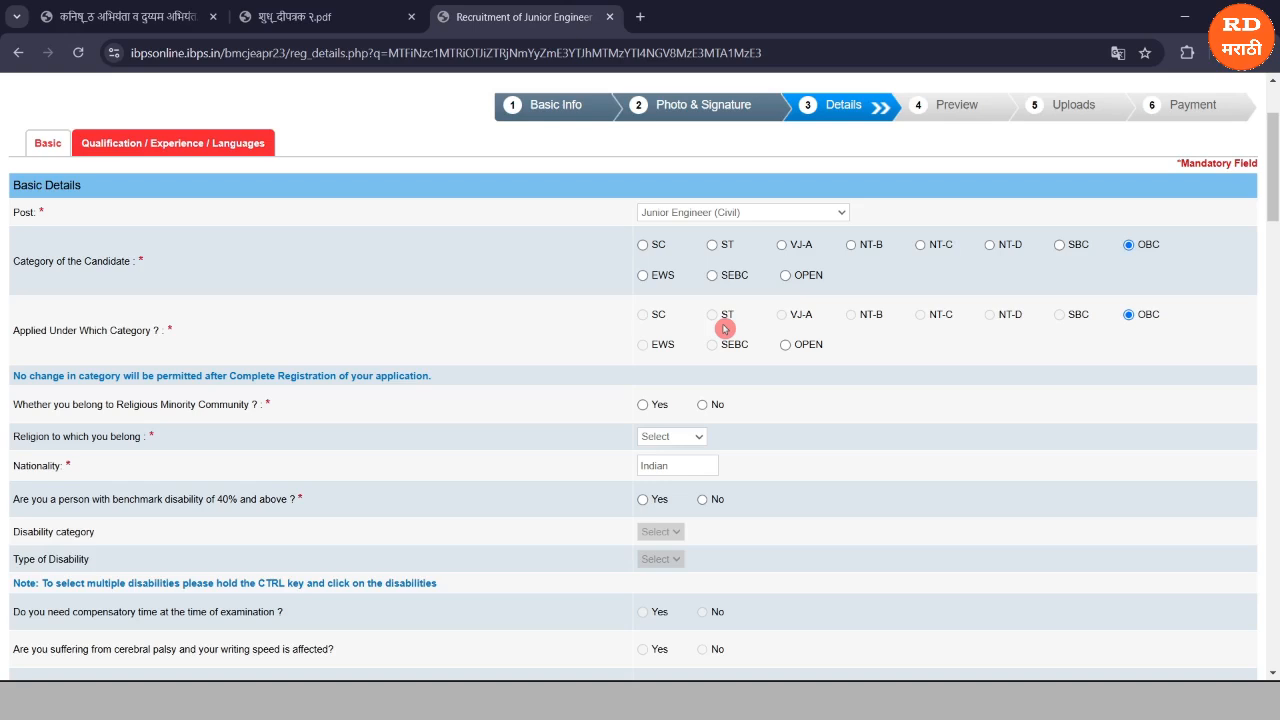
left_click(712, 245)
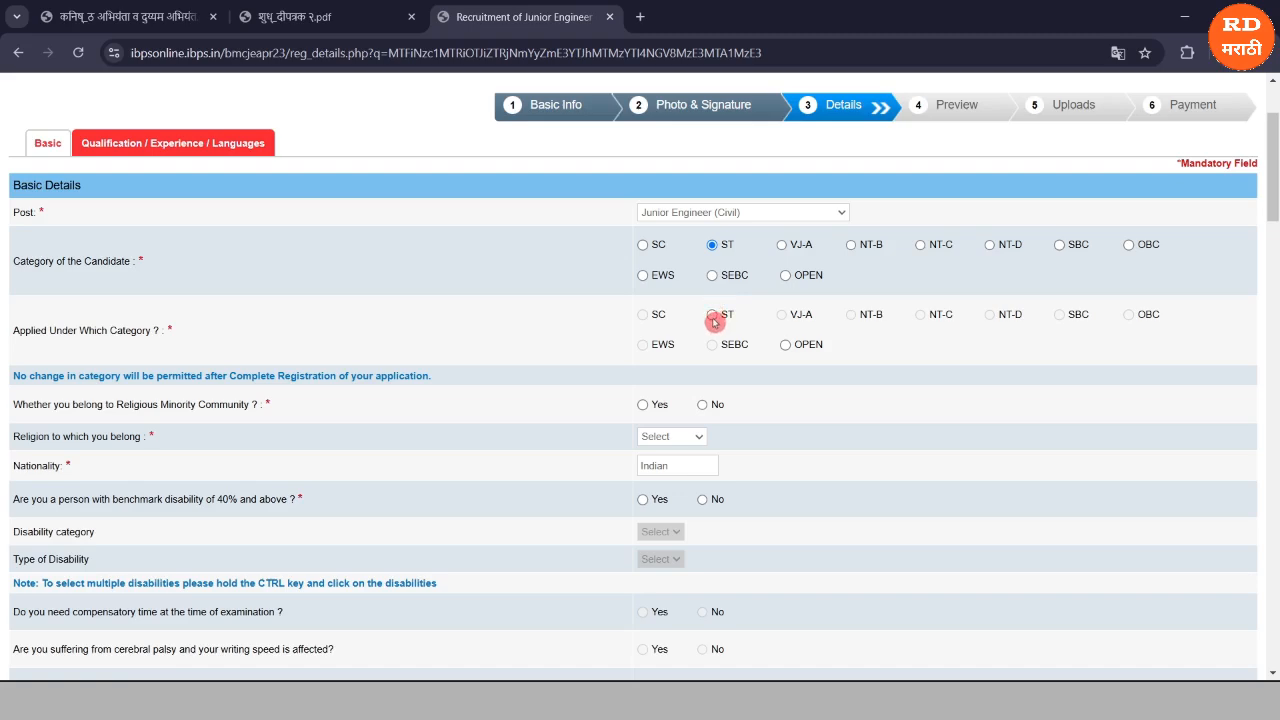
scroll(714, 321, "down", 3)
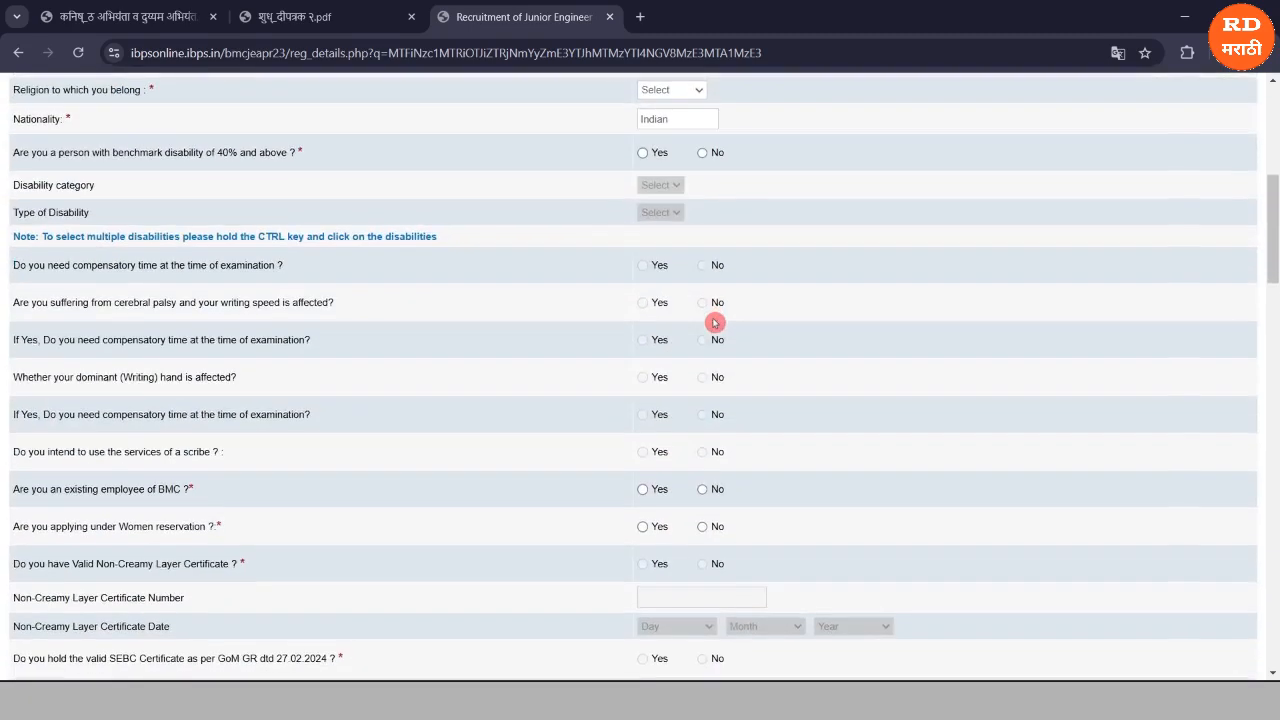
scroll(714, 322, "down", 1)
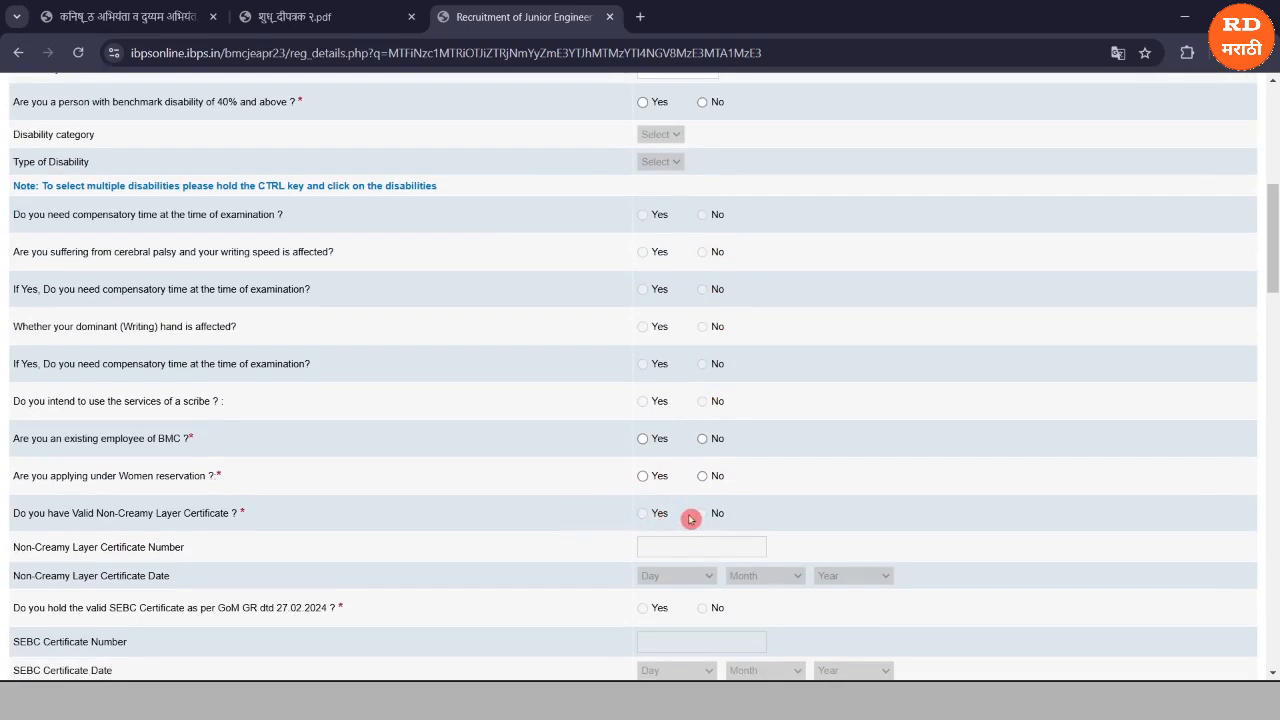
scroll(691, 519, "up", 2)
scroll(691, 519, "up", 3)
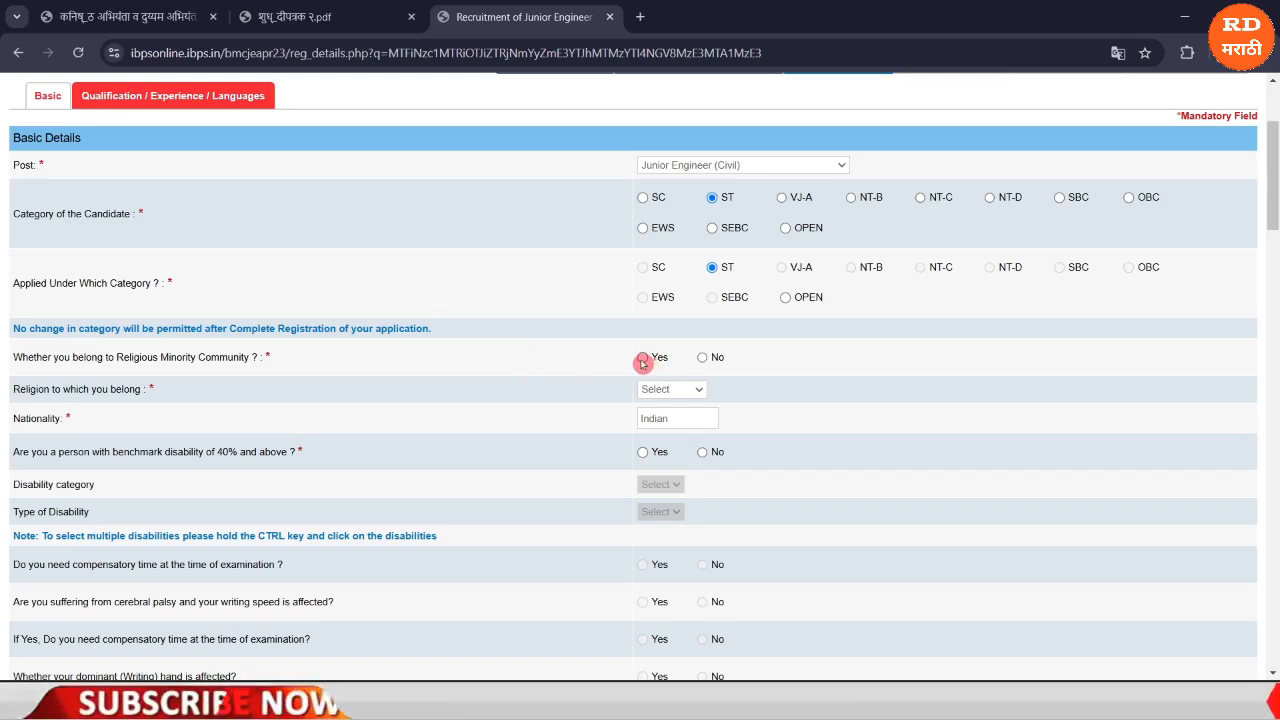
Answer religious minority No, choose Hindu as religion, and declare benchmark disability Yes.
left_click(707, 359)
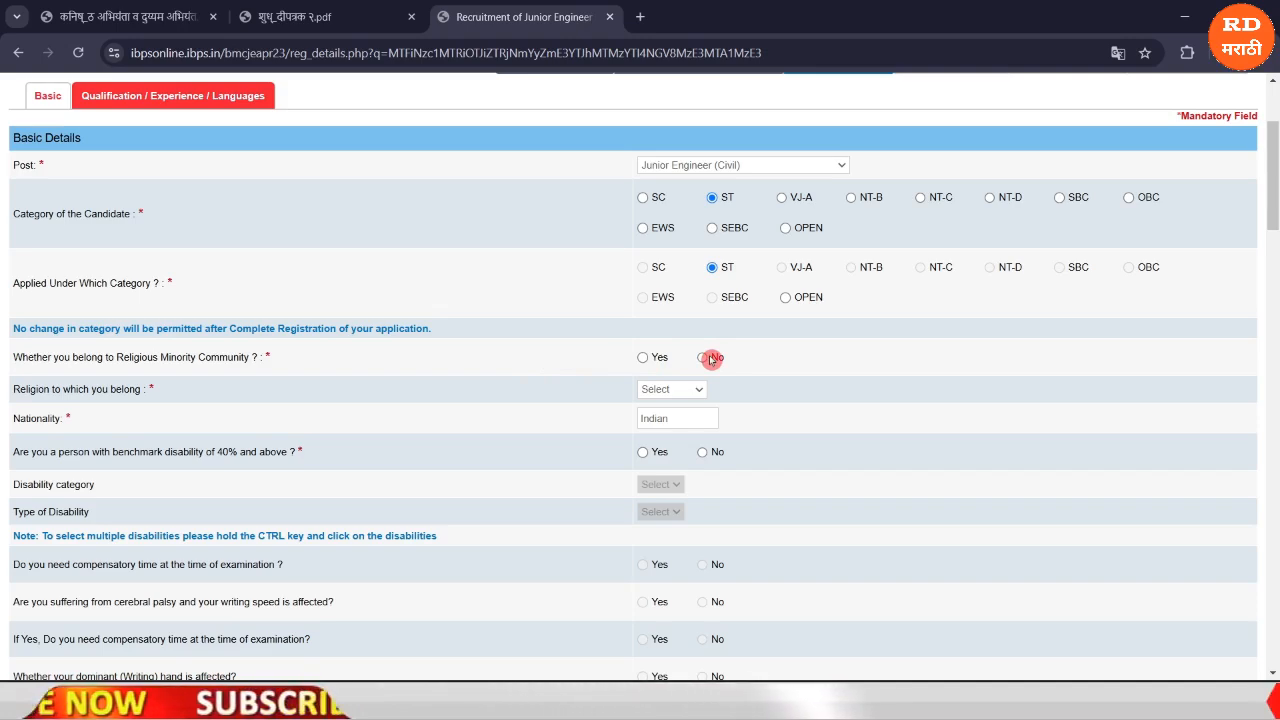
left_click(654, 390)
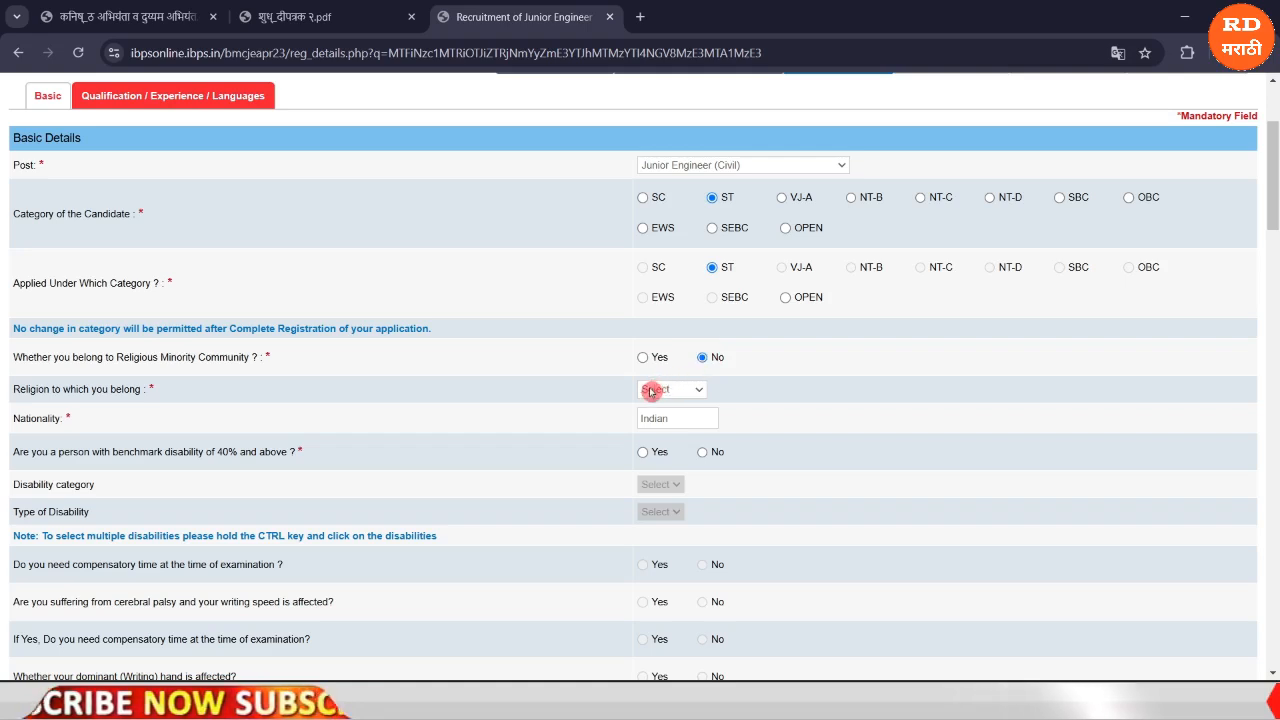
left_click(654, 390)
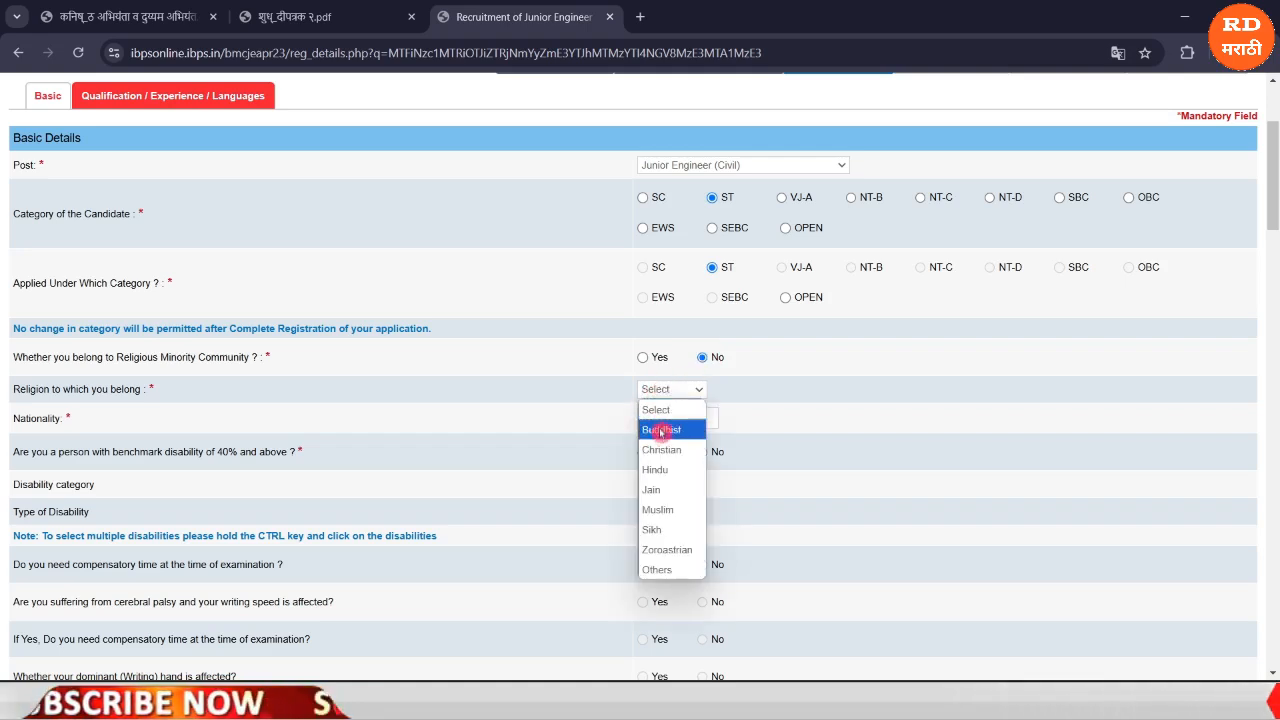
left_click(658, 469)
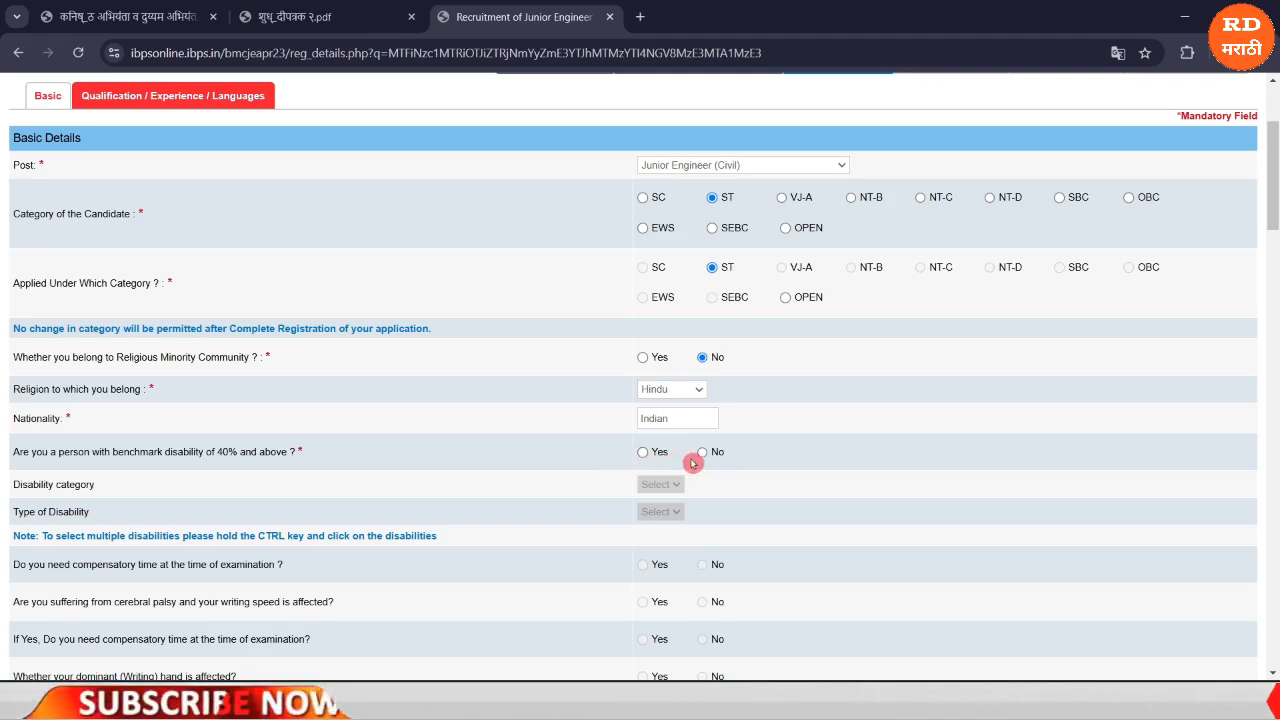
left_click(643, 452)
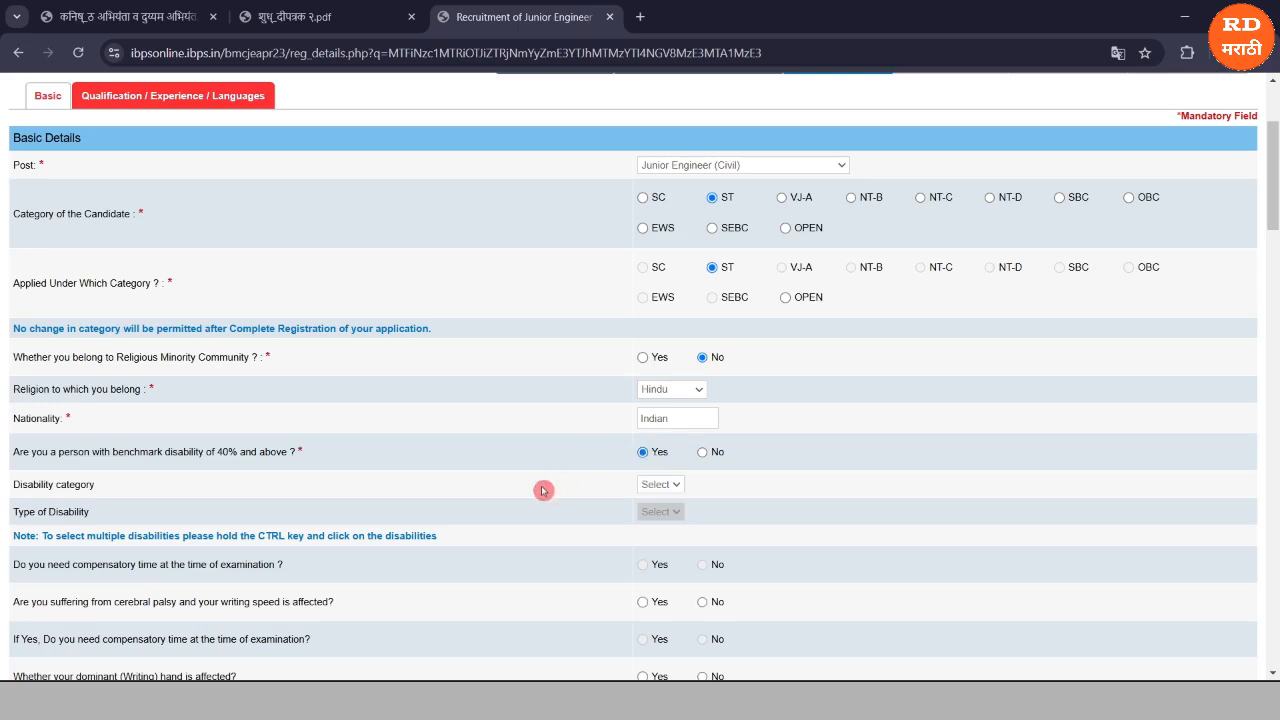
left_click(665, 488)
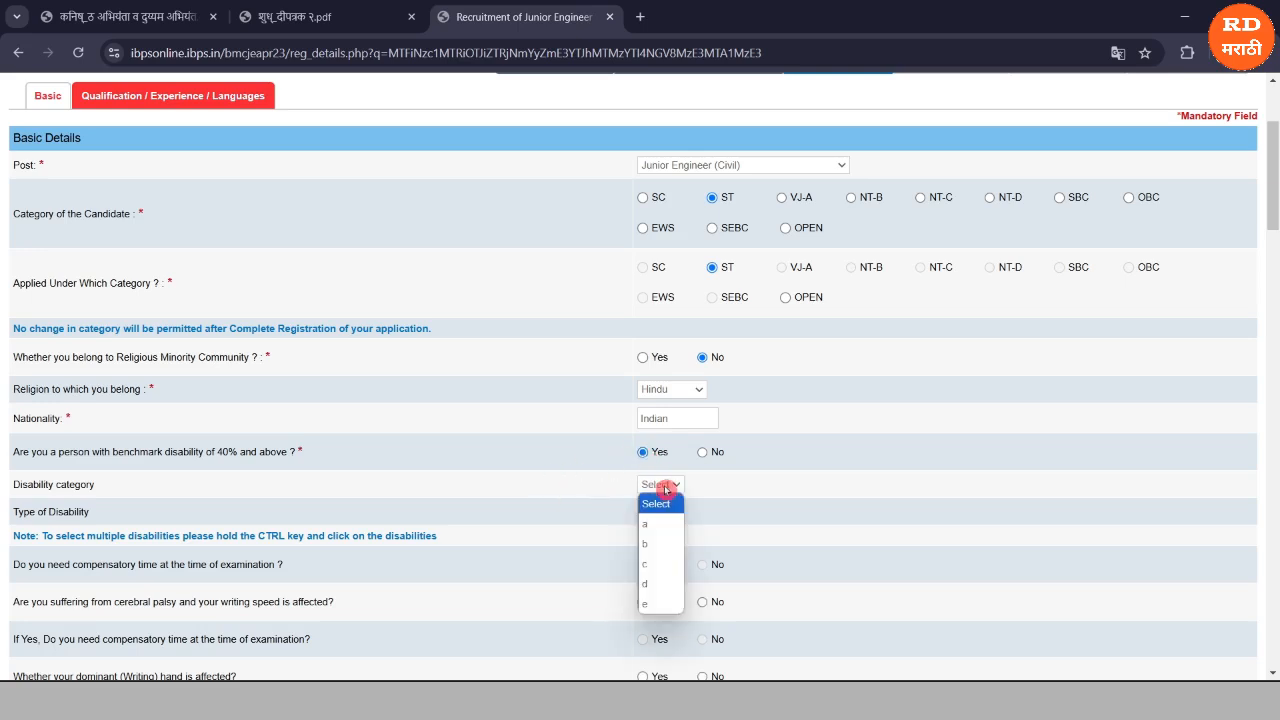
left_click(586, 497)
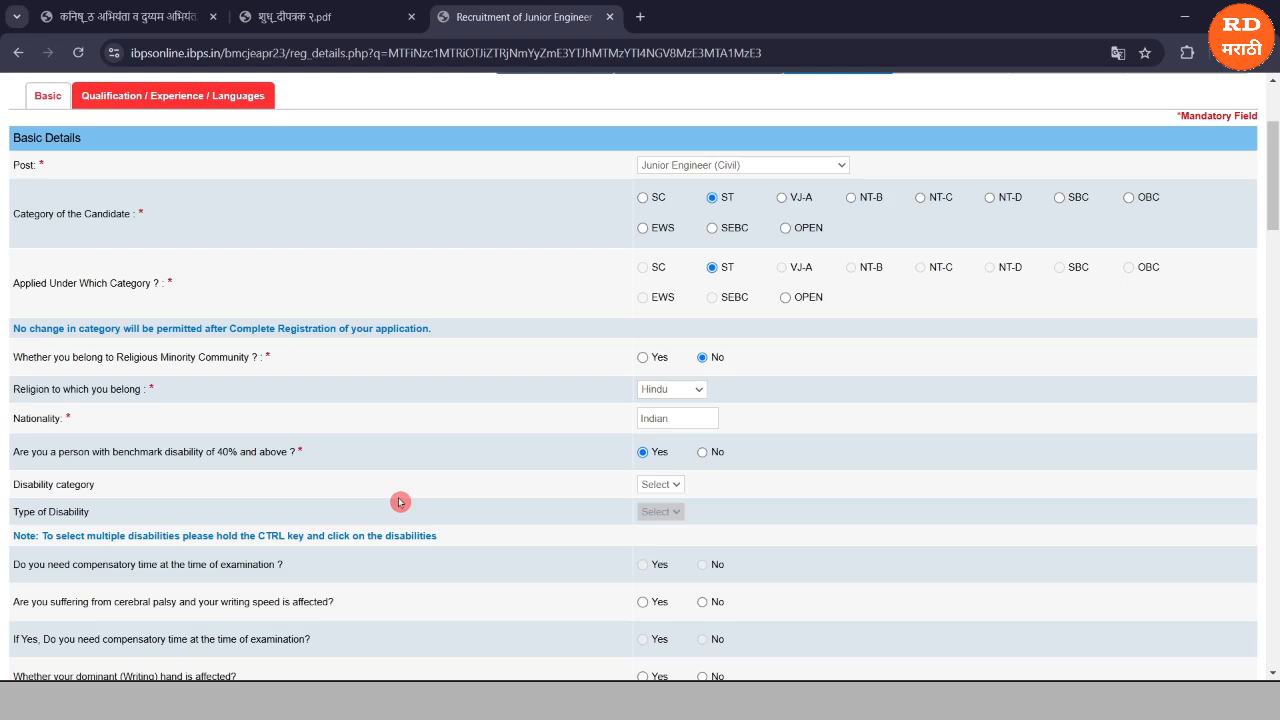
Change the disability answer to No and answer No for existing BMC employee.
left_click(700, 454)
scroll(700, 454, "down", 2)
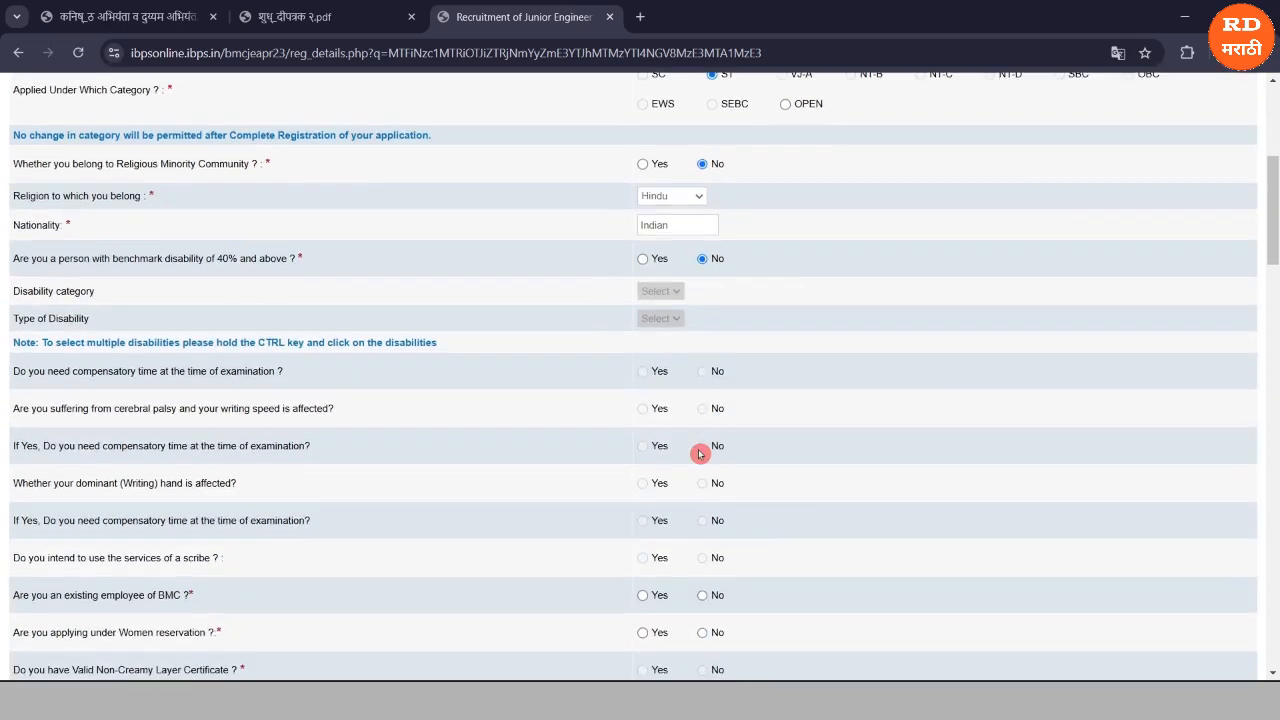
scroll(566, 400, "down", 1)
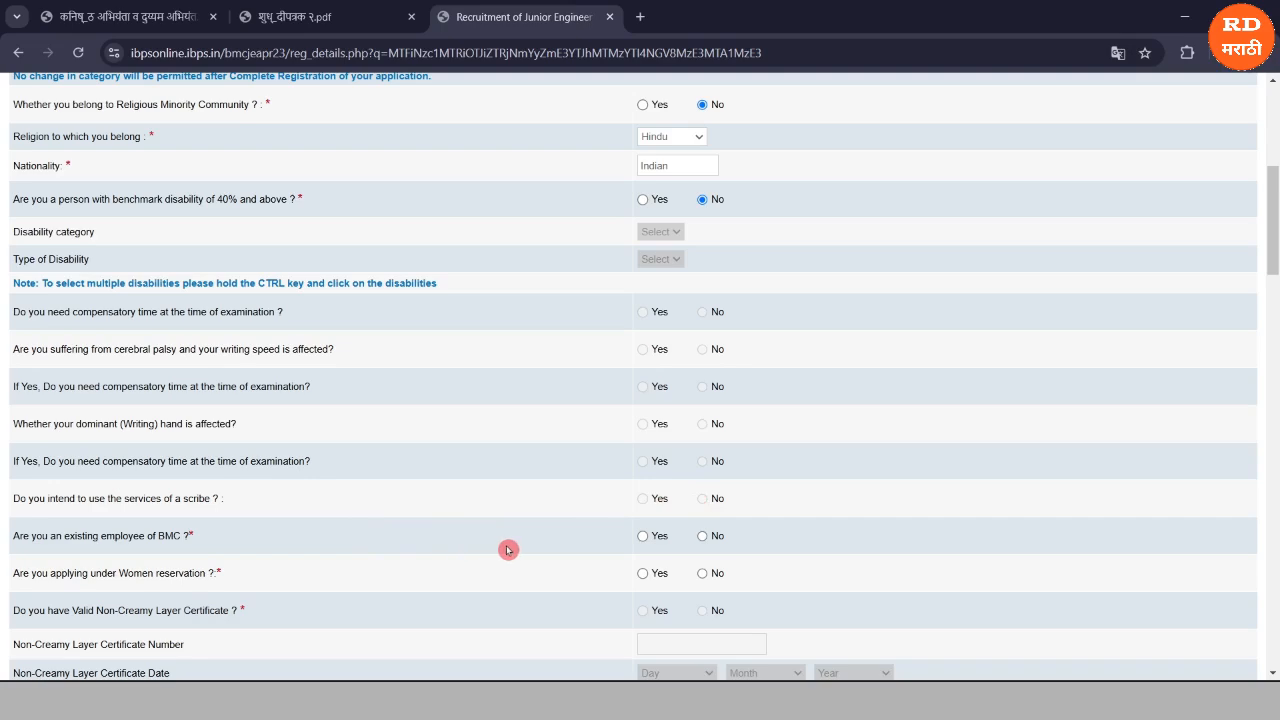
left_click(643, 537)
left_click(701, 537)
Answer No to holding a caste validity certificate, after first selecting Yes.
scroll(266, 457, "down", 5)
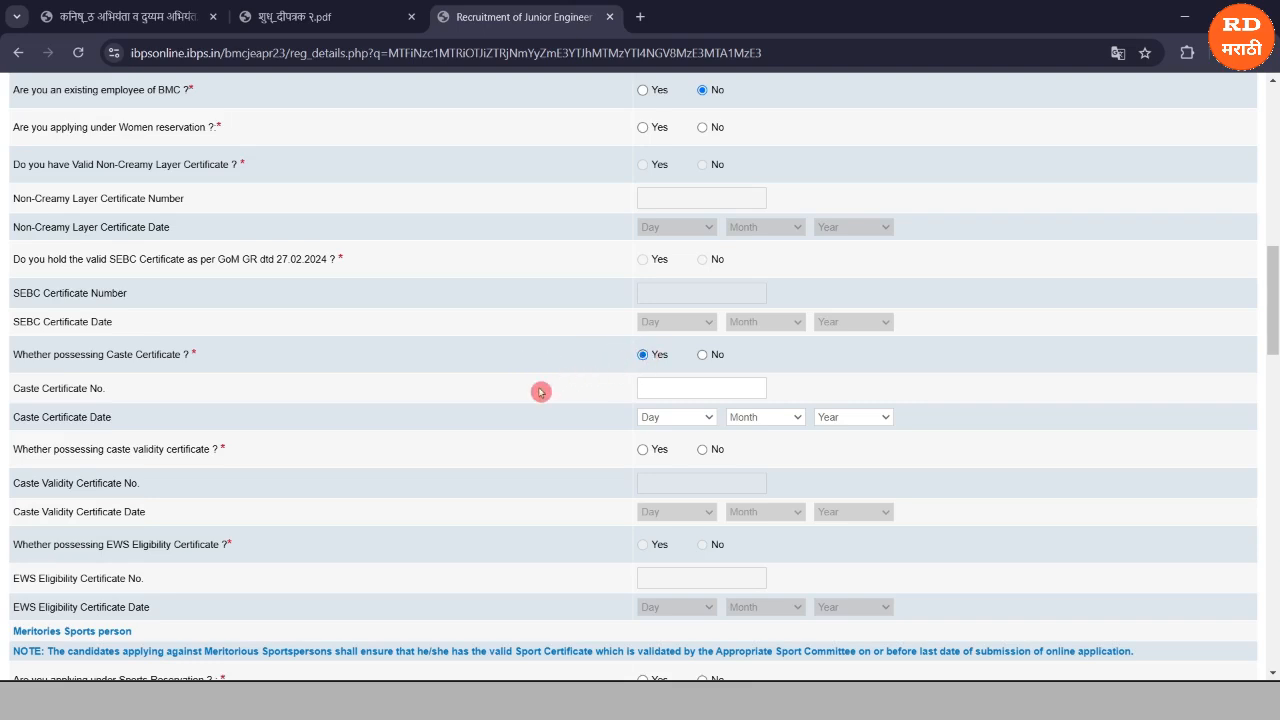
left_click(551, 426)
scroll(660, 416, "down", 1)
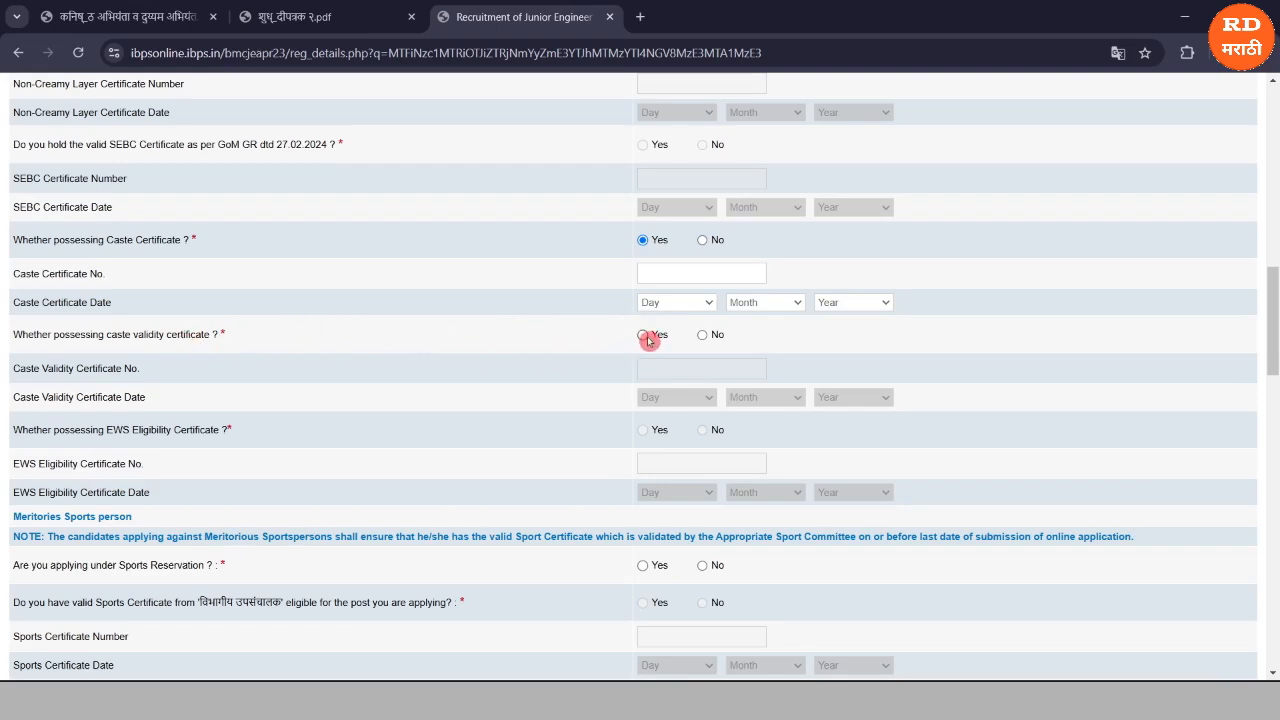
left_click(643, 337)
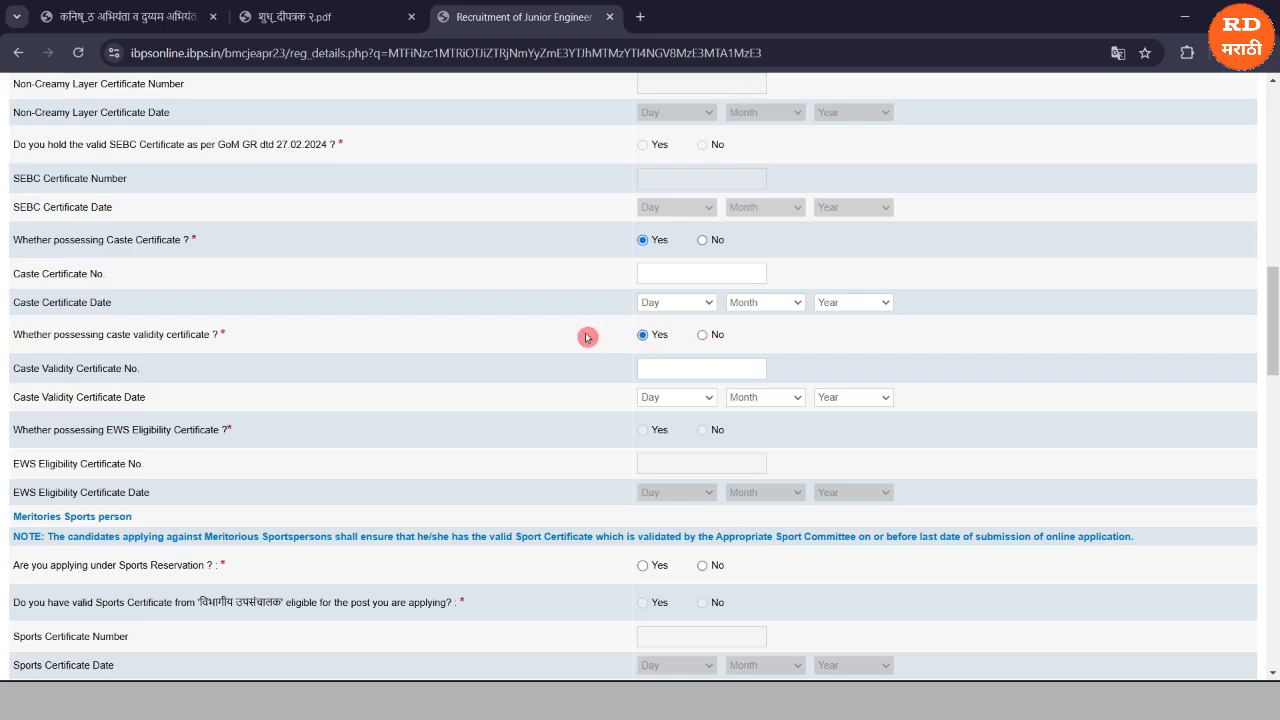
scroll(587, 337, "down", 1)
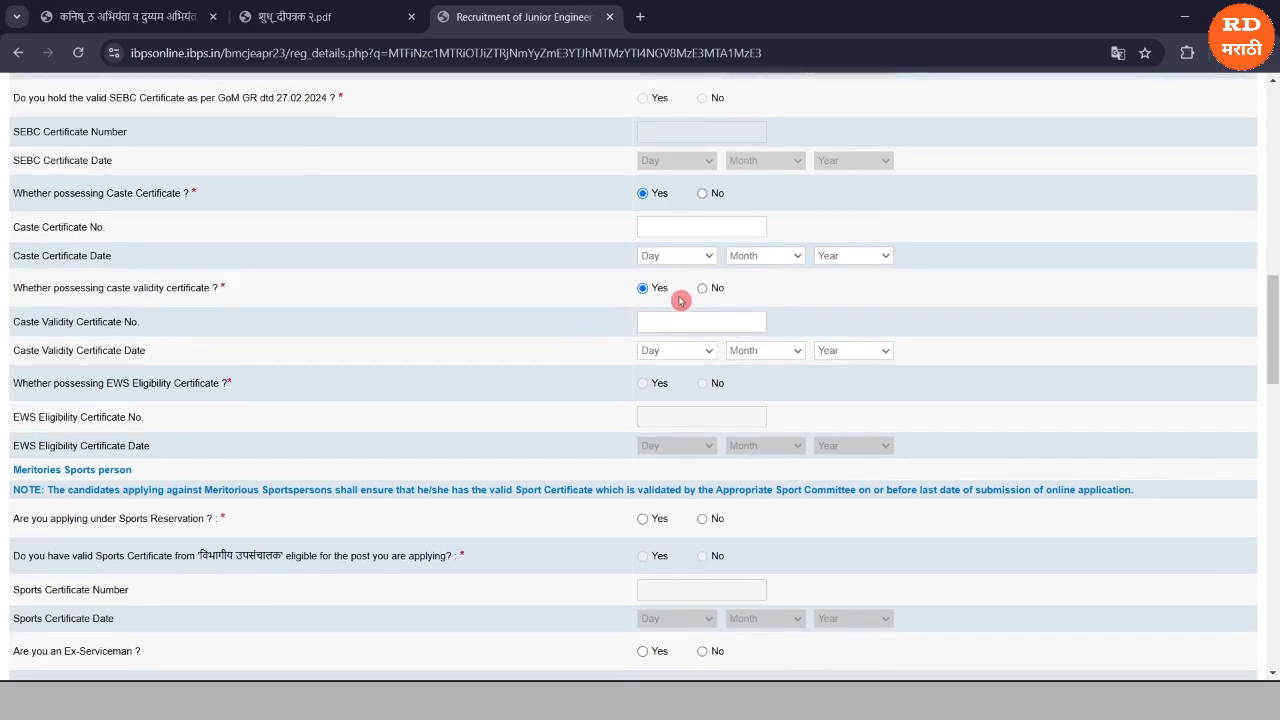
left_click(704, 291)
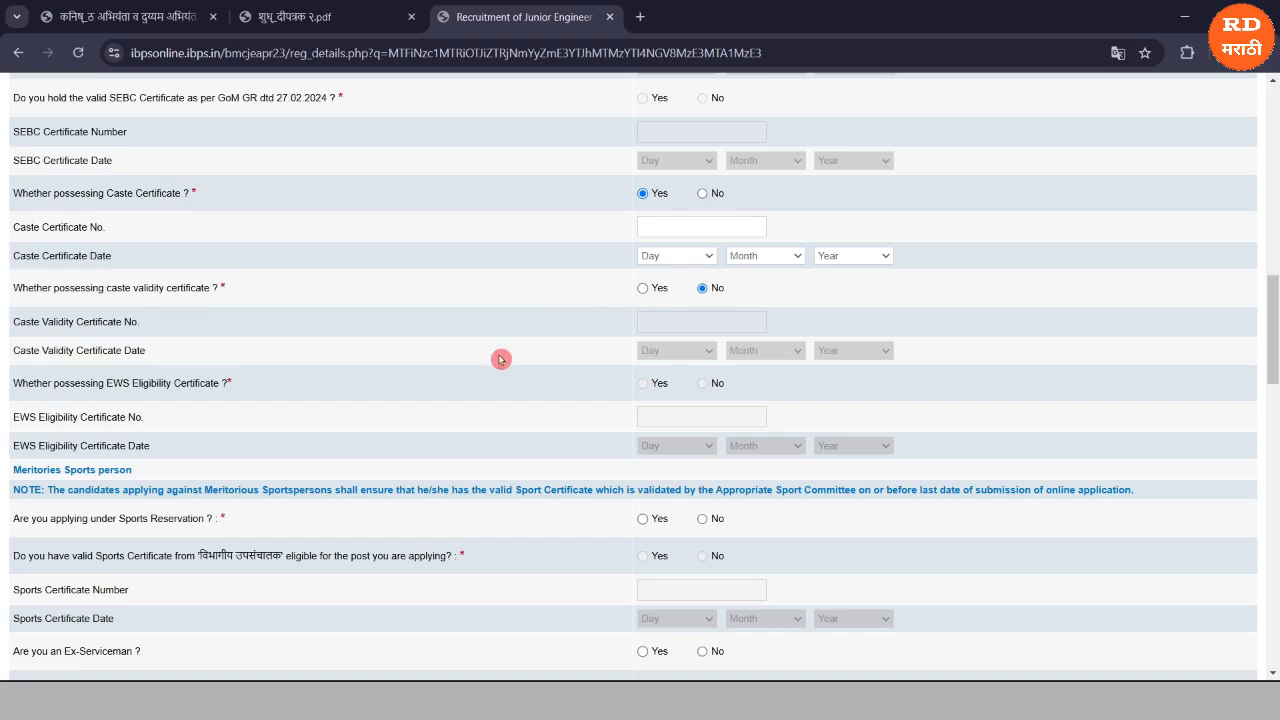
scroll(495, 355, "down", 1)
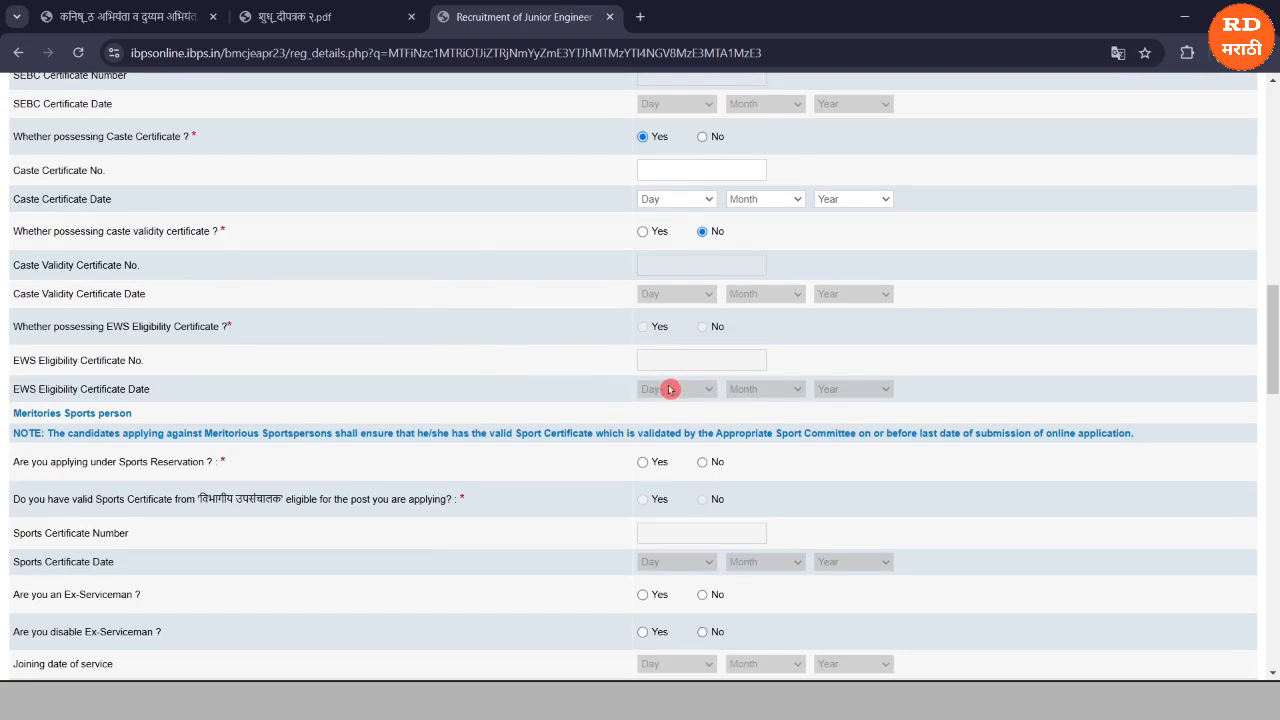
Set the Sports Reservation answer to No, correcting an initial Yes, and scroll further down.
scroll(455, 280, "down", 2)
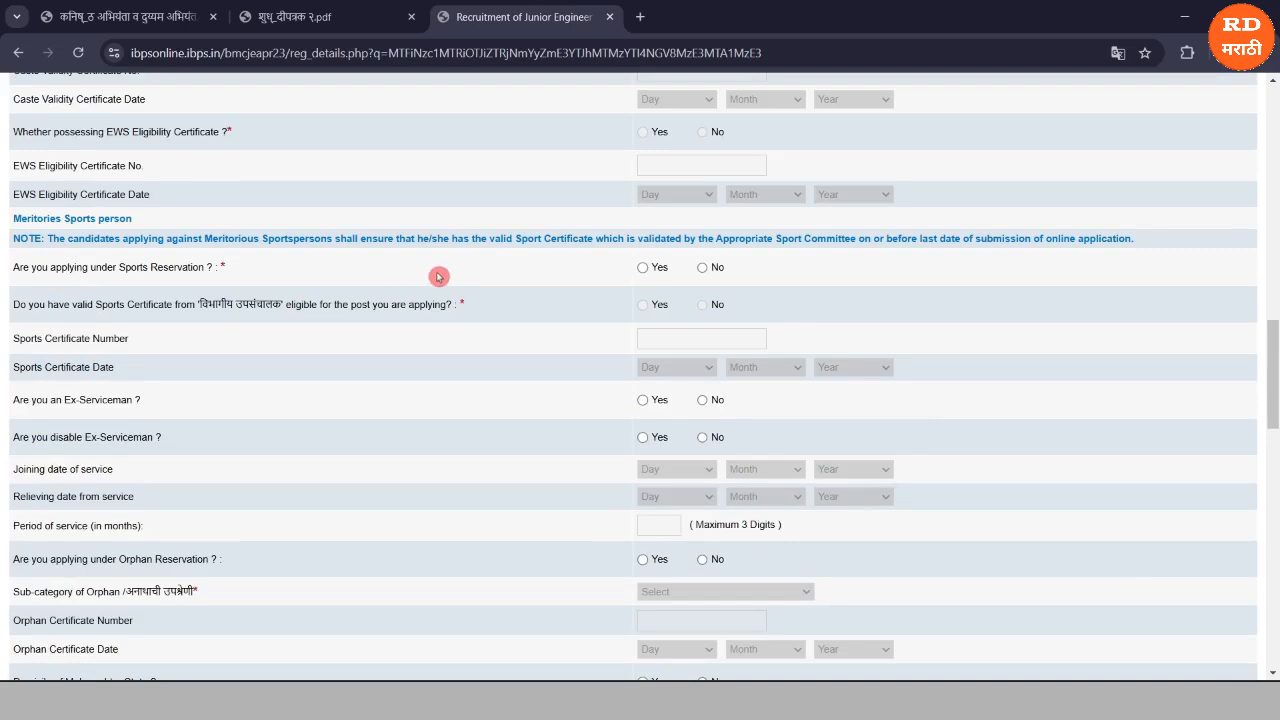
left_click(644, 269)
left_click(702, 269)
scroll(527, 395, "down", 1)
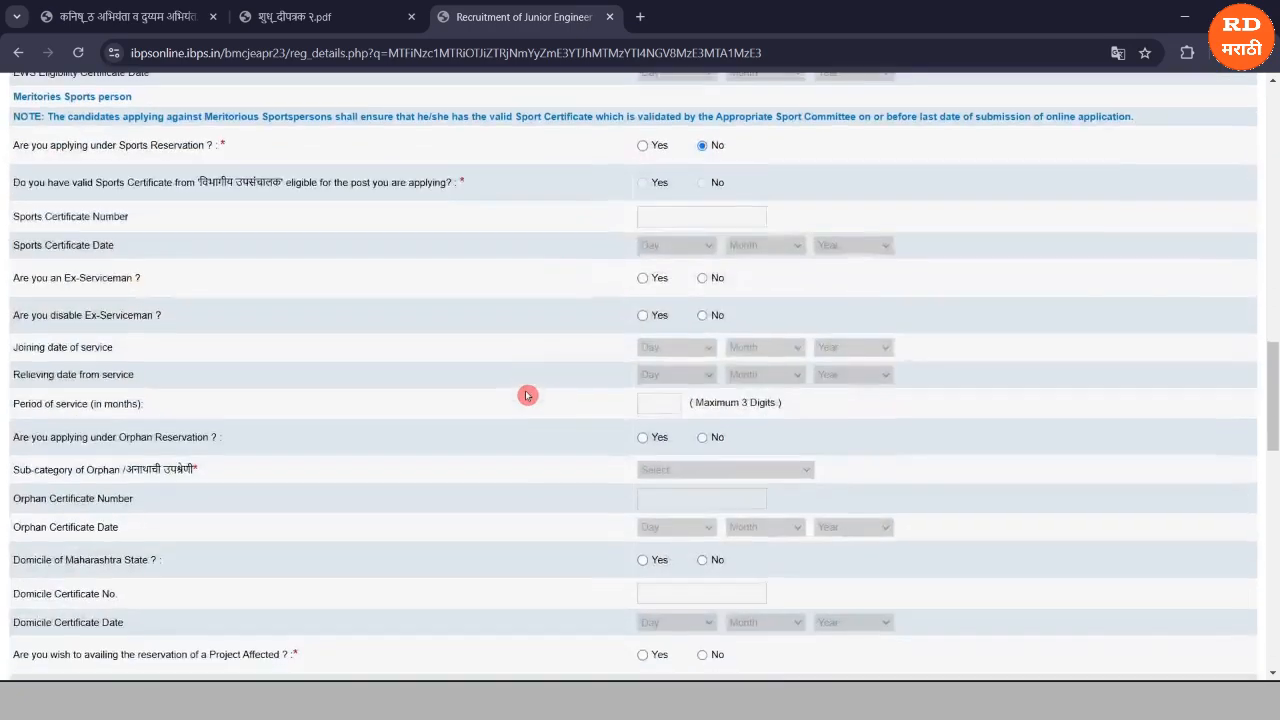
scroll(527, 395, "down", 1)
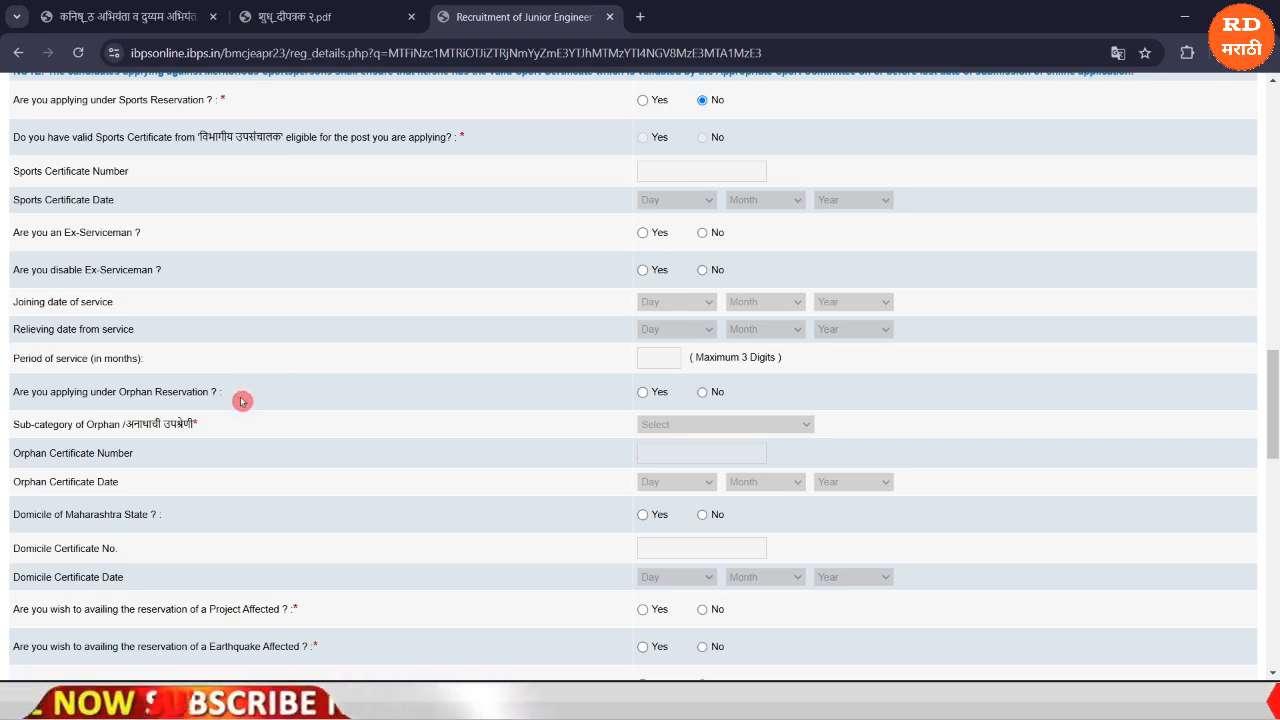
scroll(241, 401, "down", 1)
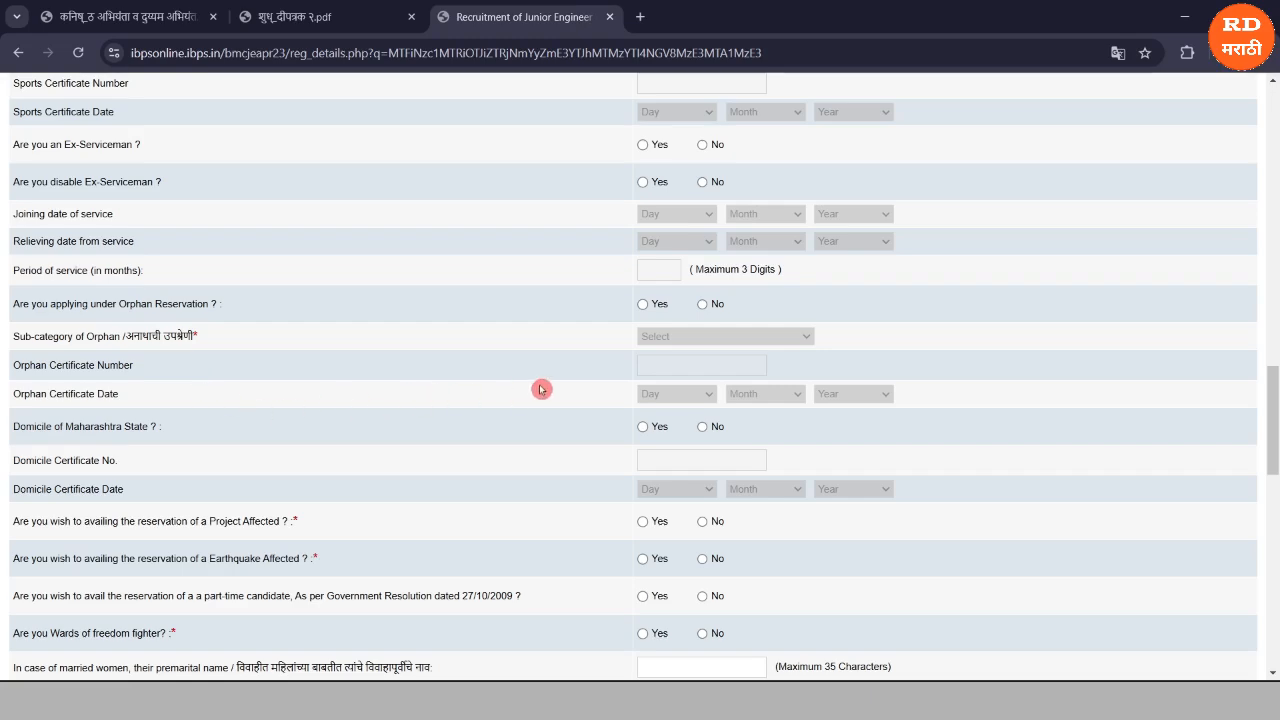
Mark Maharashtra domicile Yes; Project Affected, Earthquake Affected and freedom-fighter ward all No.
scroll(277, 449, "down", 5)
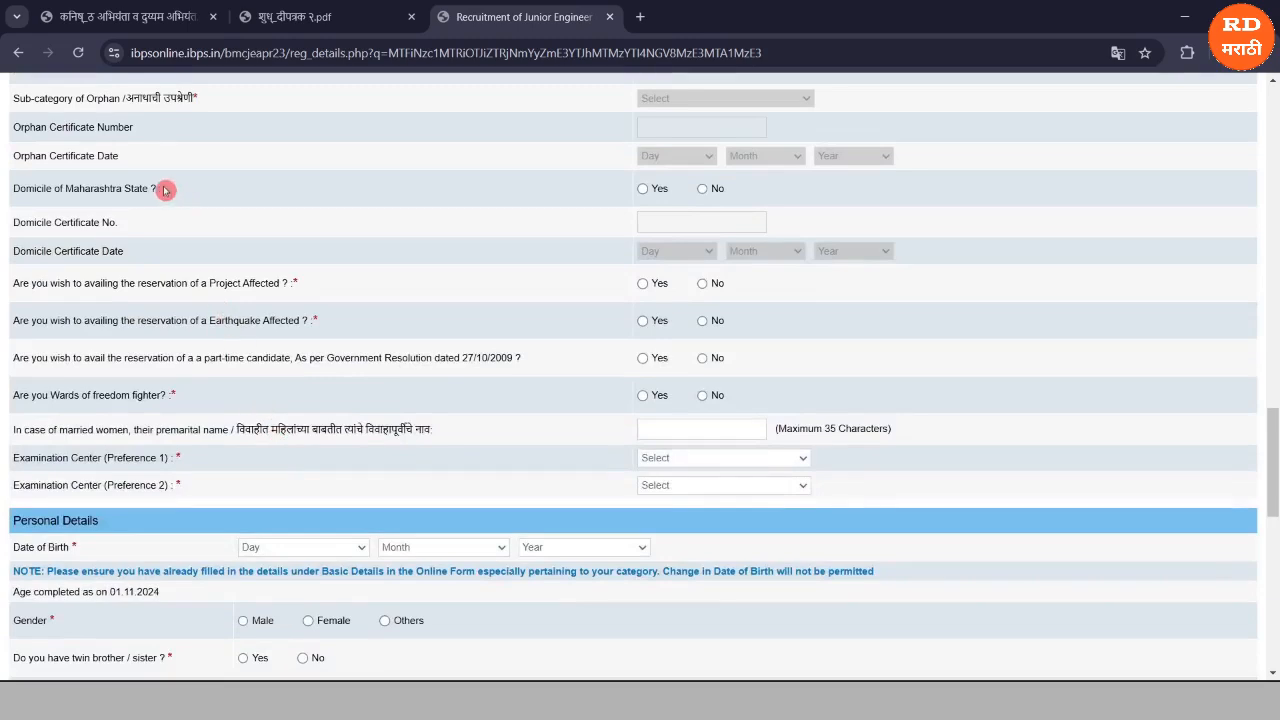
left_click(644, 189)
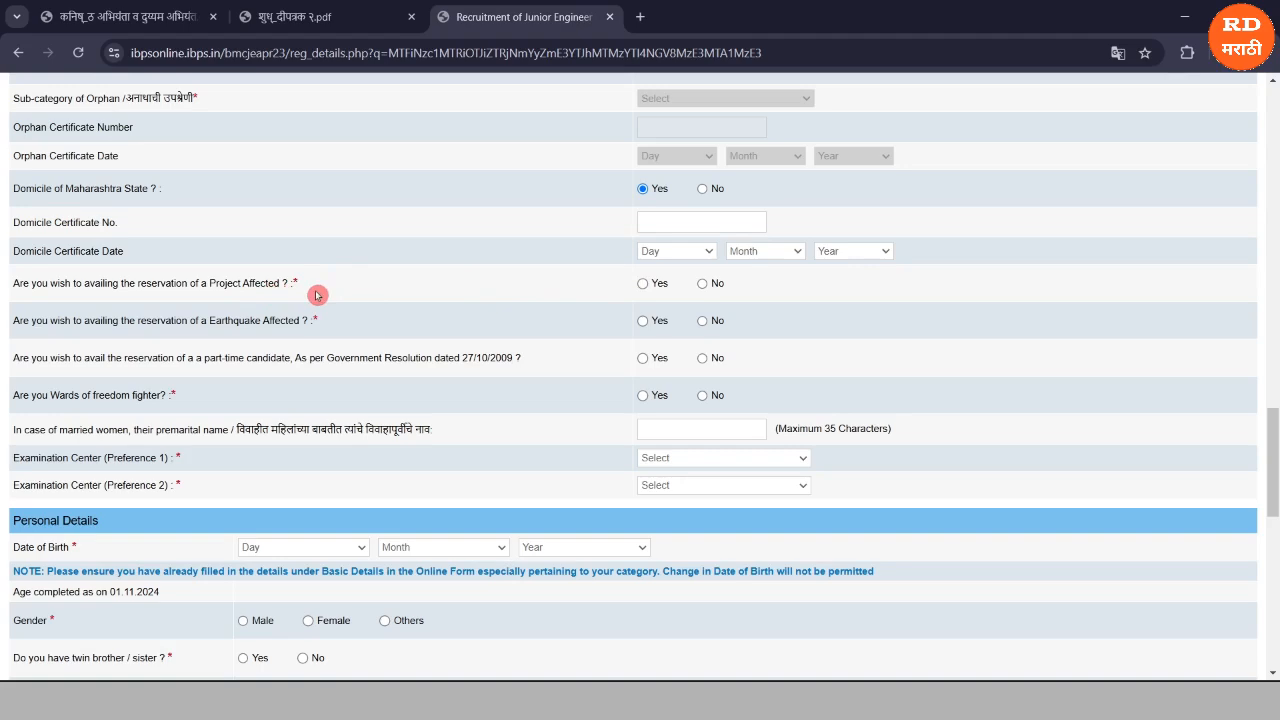
left_click(643, 287)
left_click(646, 324)
left_click(702, 321)
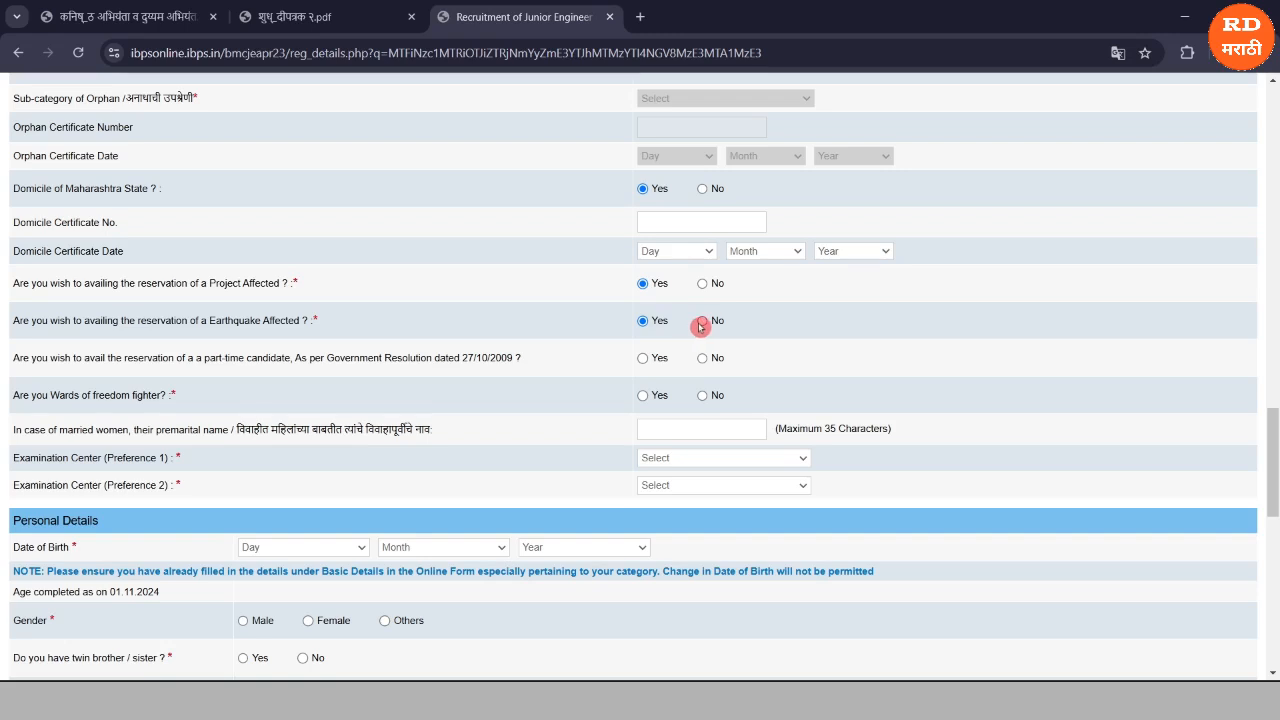
left_click(703, 288)
left_click(405, 370)
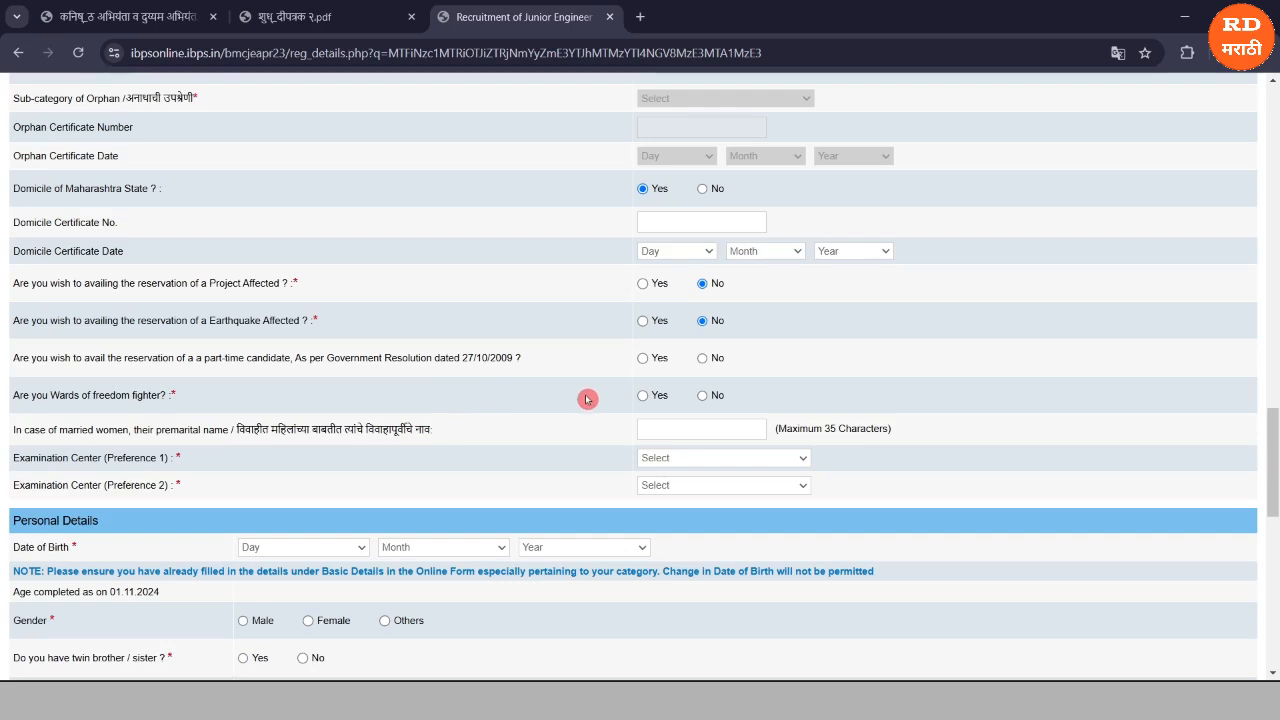
left_click(702, 396)
Choose Nashik as the first and Pune as the second examination centre preference.
left_click_drag(634, 430, 591, 433)
left_click(679, 459)
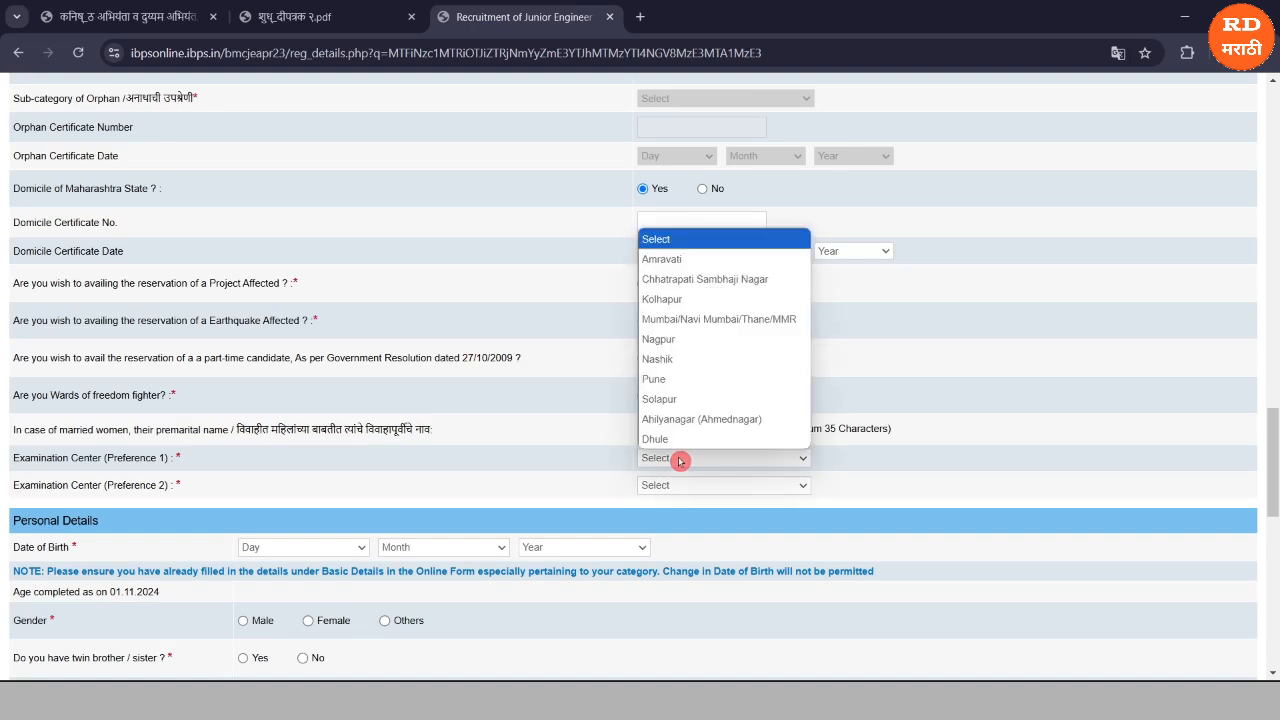
left_click(680, 360)
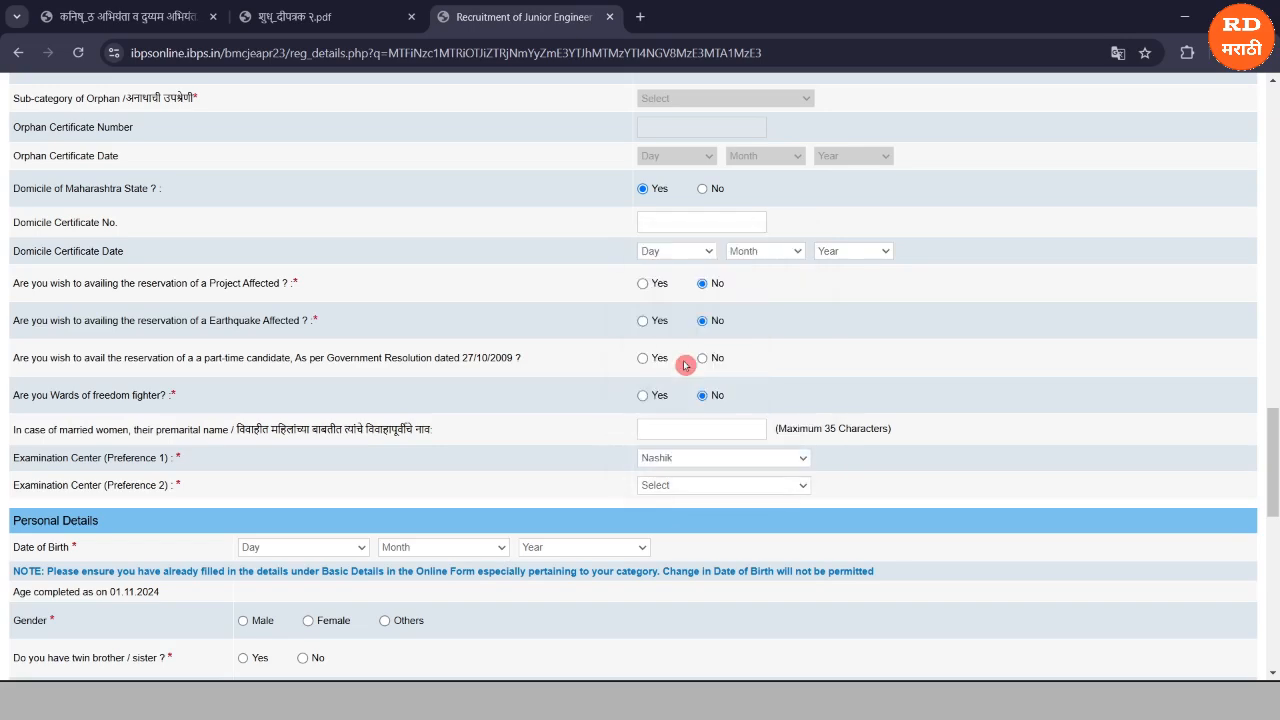
left_click(653, 486)
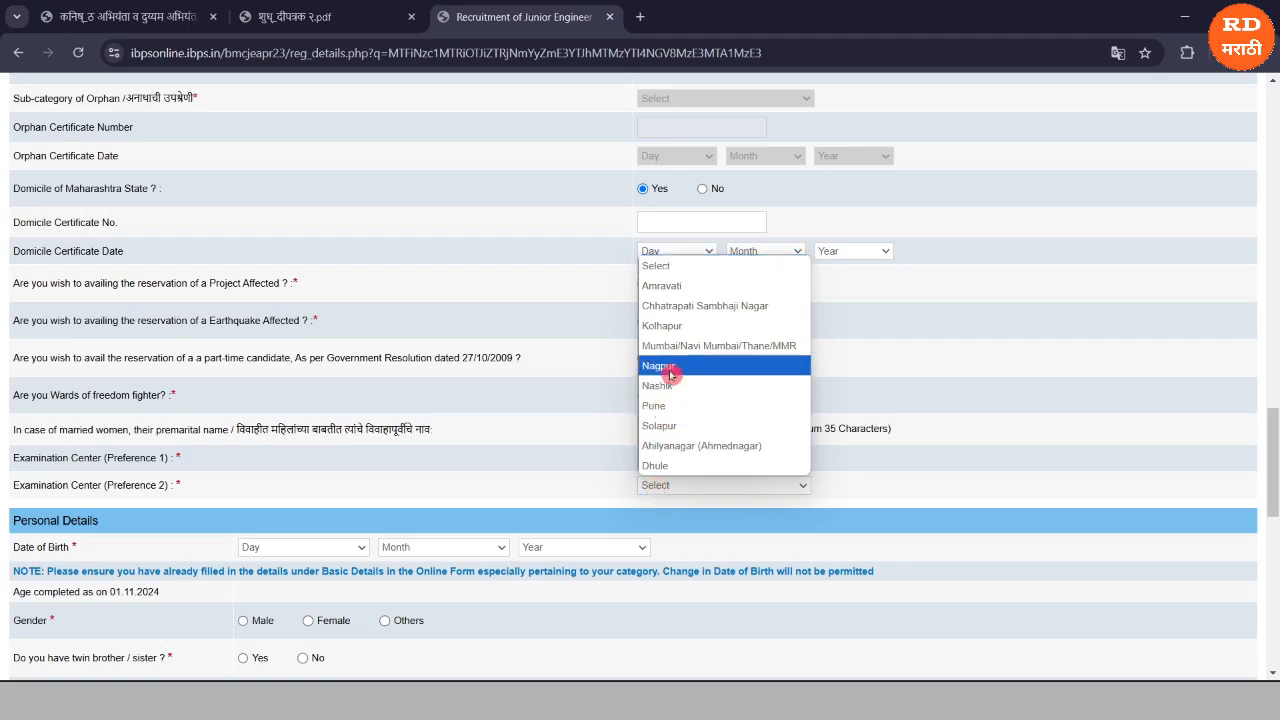
left_click(673, 406)
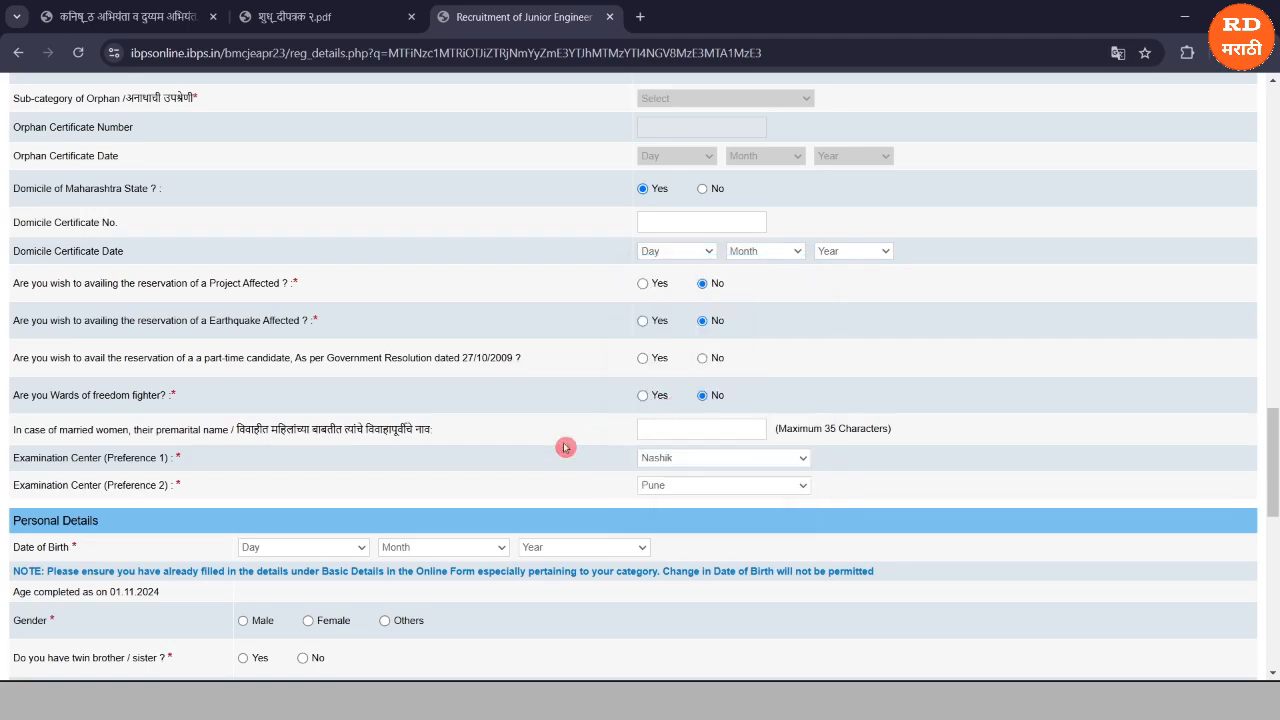
scroll(566, 445, "down", 3)
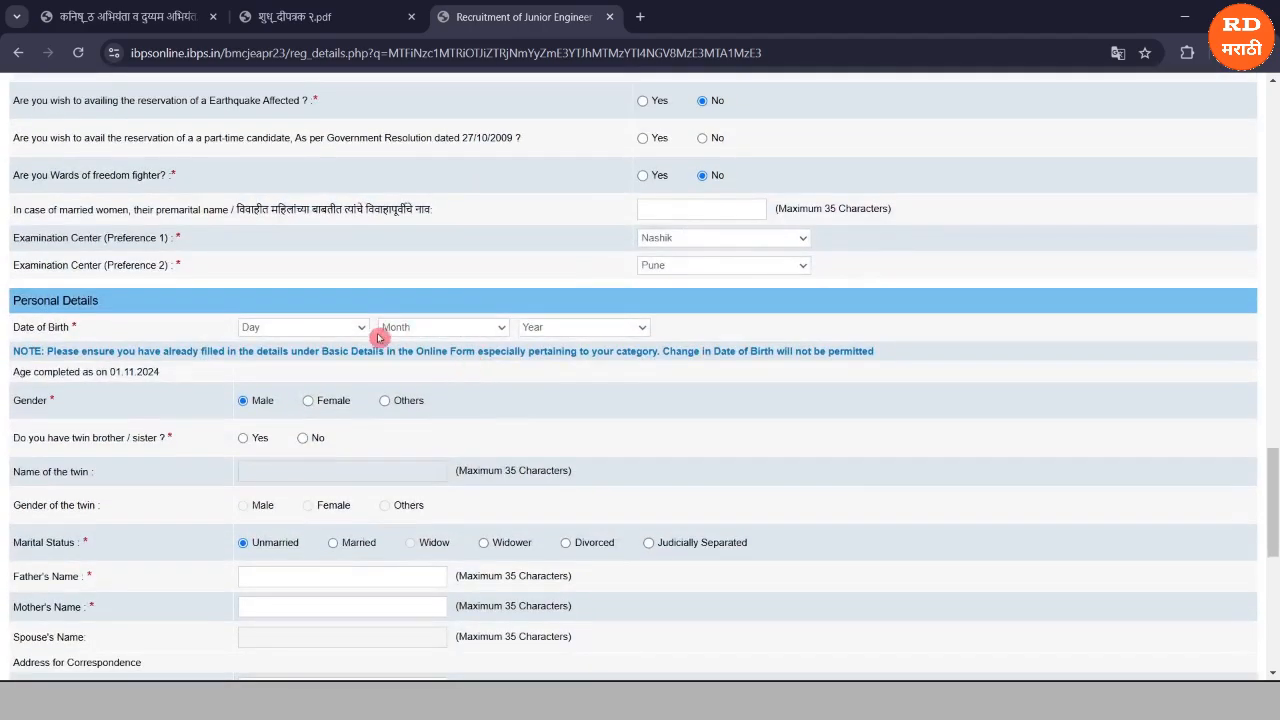
Select Male as gender in Personal Details, then click into the Father's and Mother's Name fields.
scroll(212, 340, "down", 1)
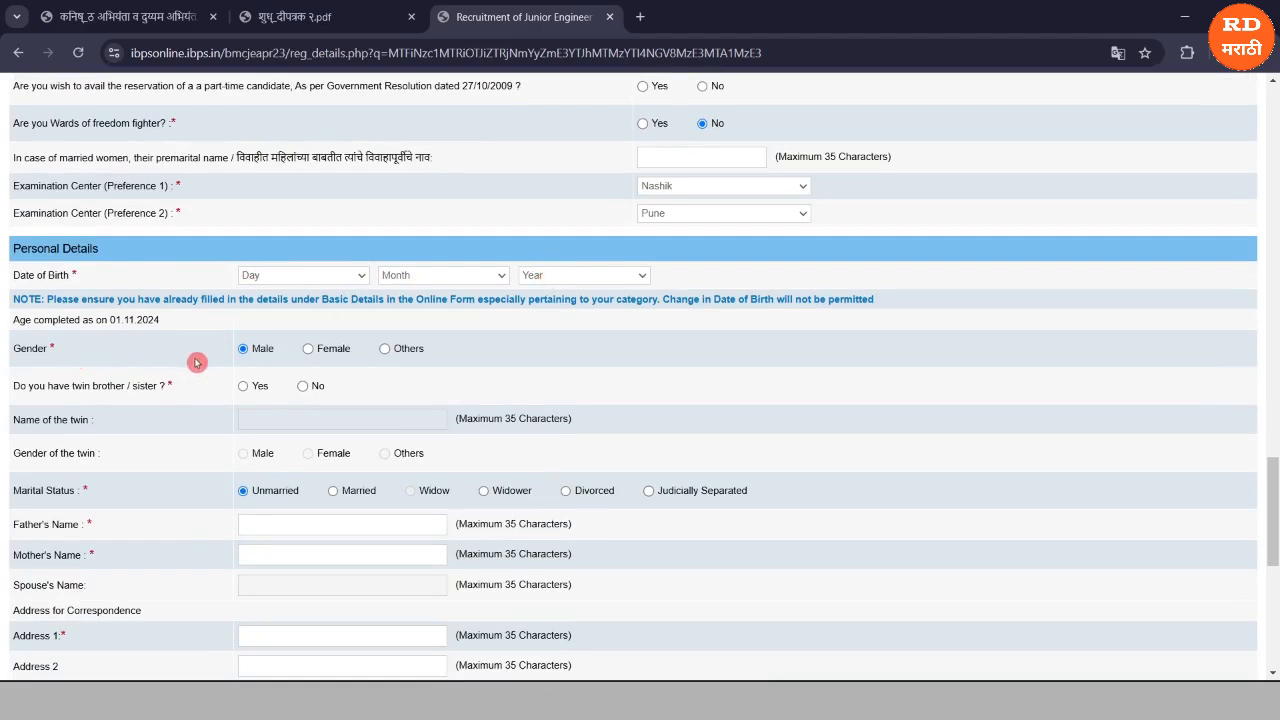
left_click(243, 349)
left_click(7, 393)
left_click_drag(42, 400, 172, 401)
scroll(168, 480, "down", 2)
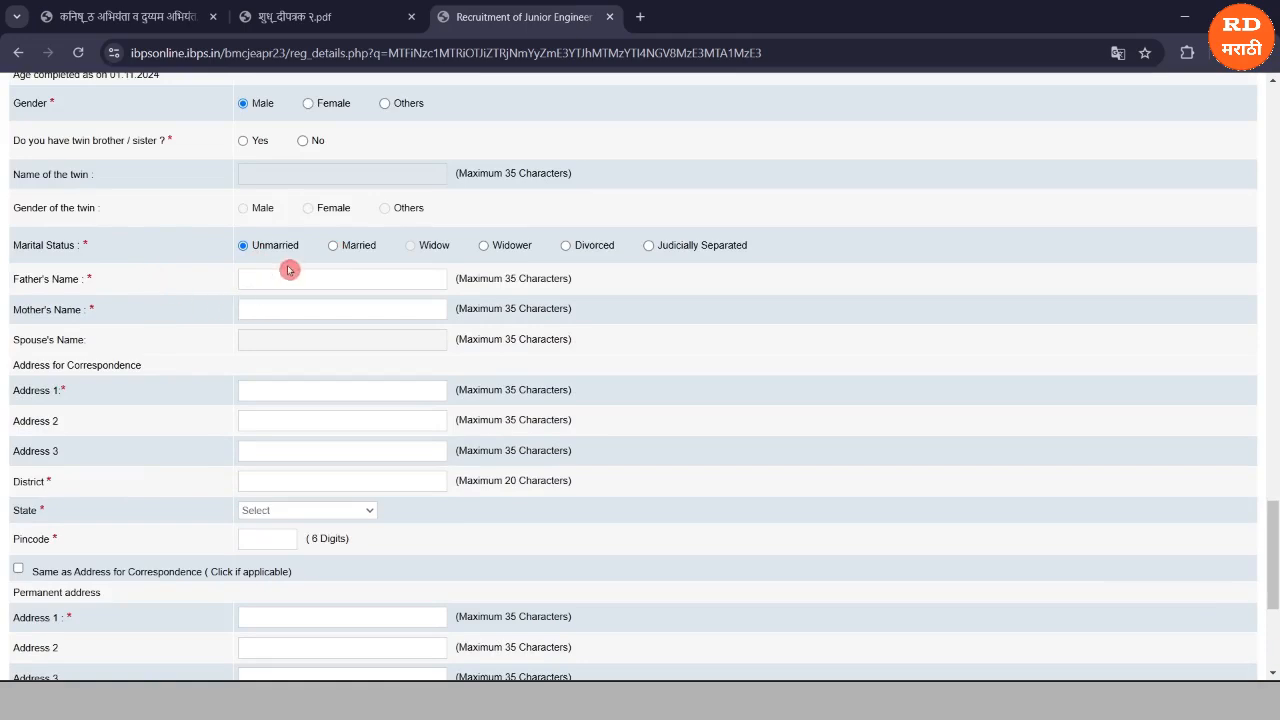
left_click(241, 283)
left_click(240, 310)
scroll(220, 339, "down", 3)
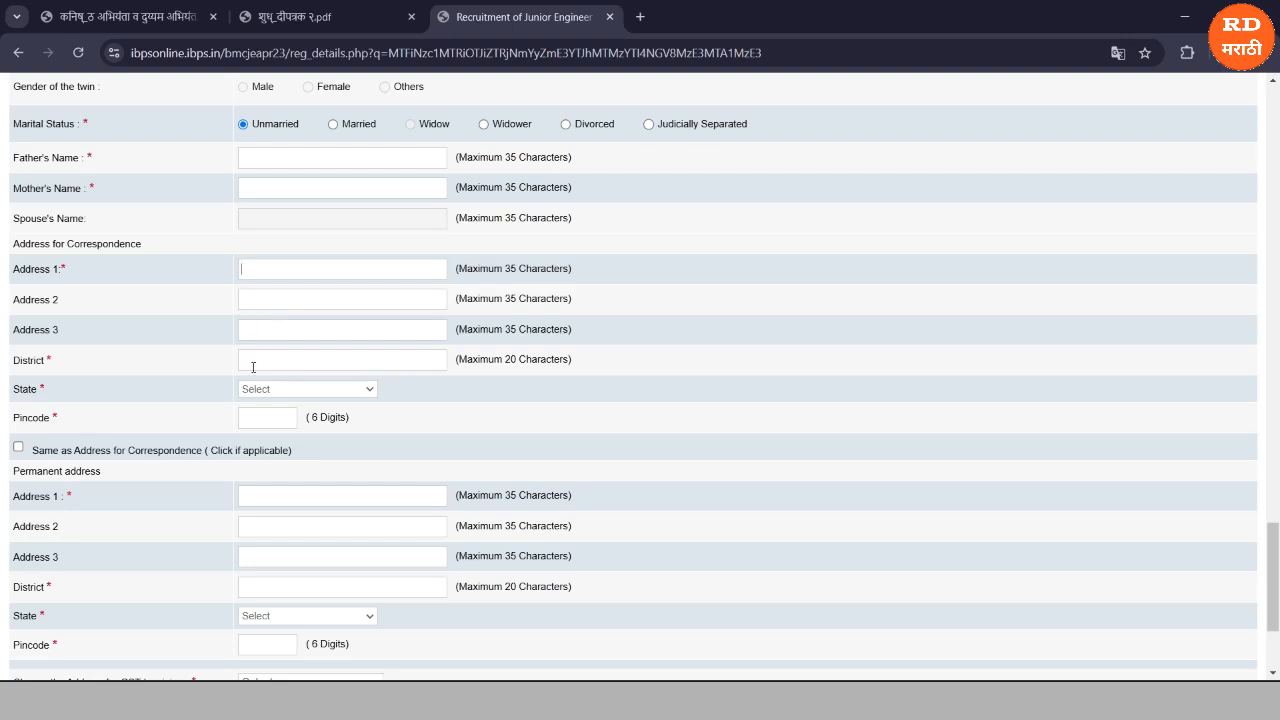
scroll(210, 343, "down", 1)
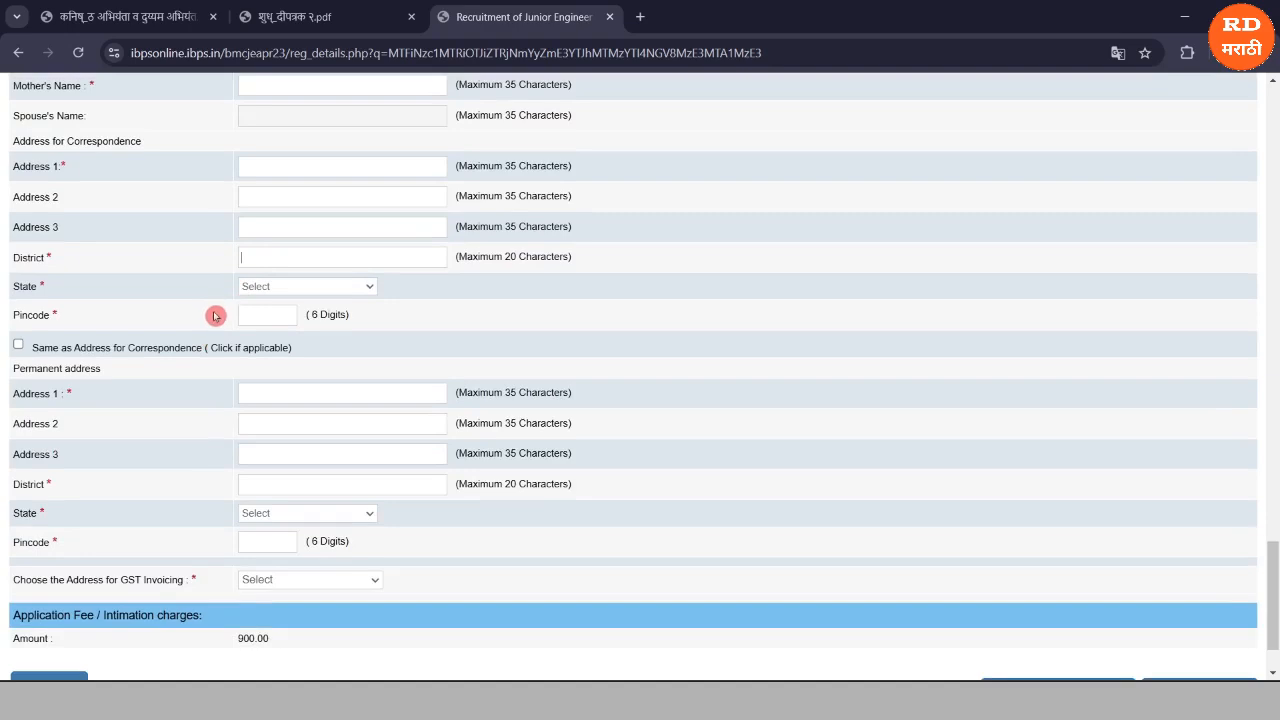
scroll(140, 347, "down", 1)
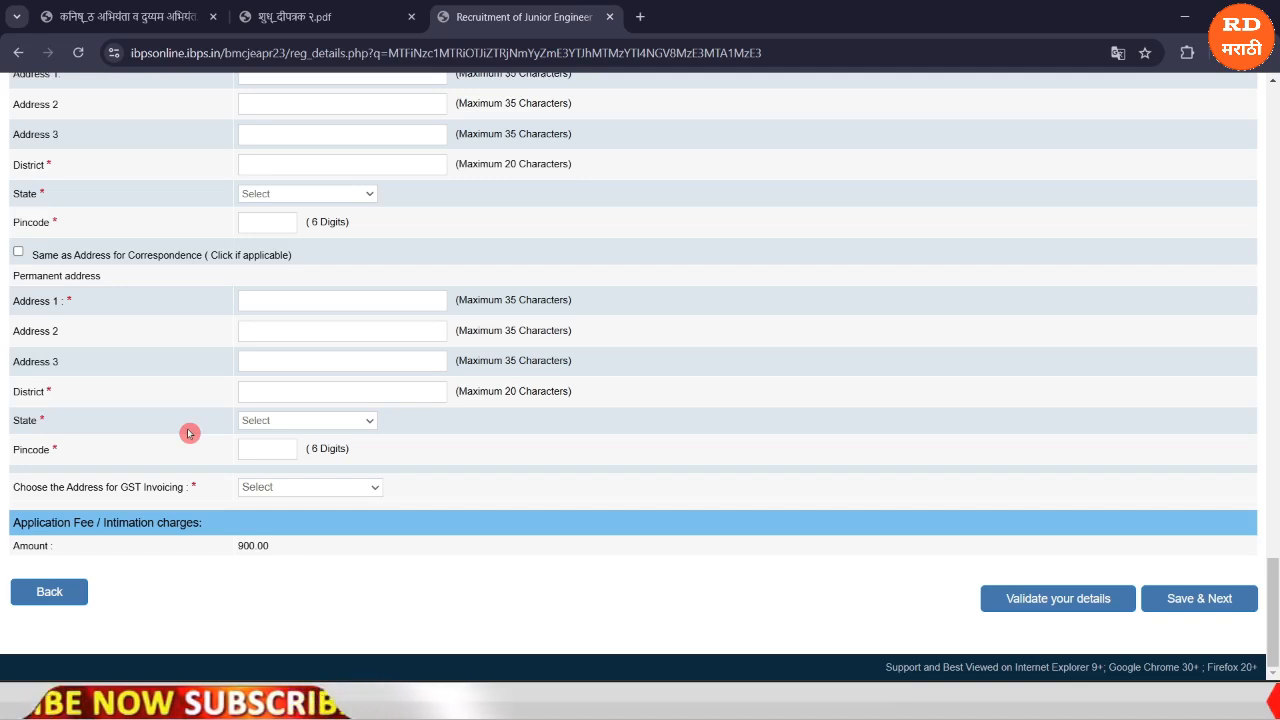
Use the permanent address for GST invoicing and dismiss the Verified Successfully alert.
left_click(288, 488)
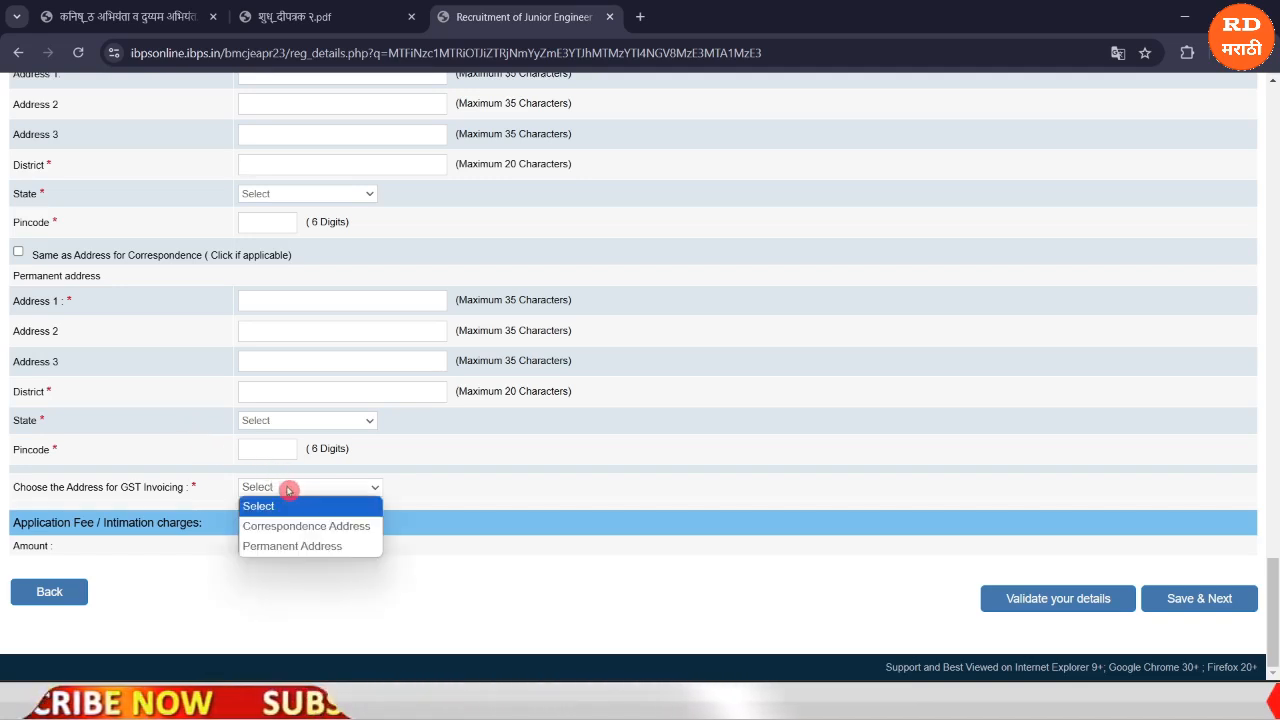
left_click(294, 545)
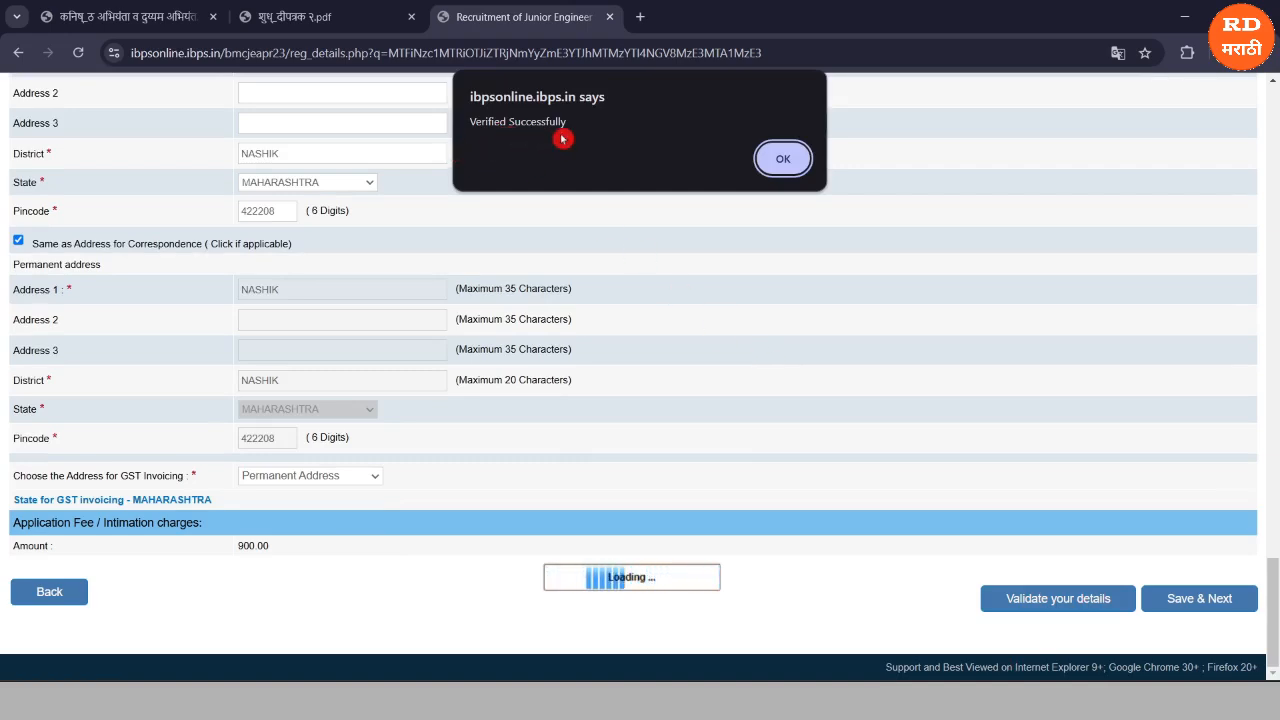
left_click(785, 160)
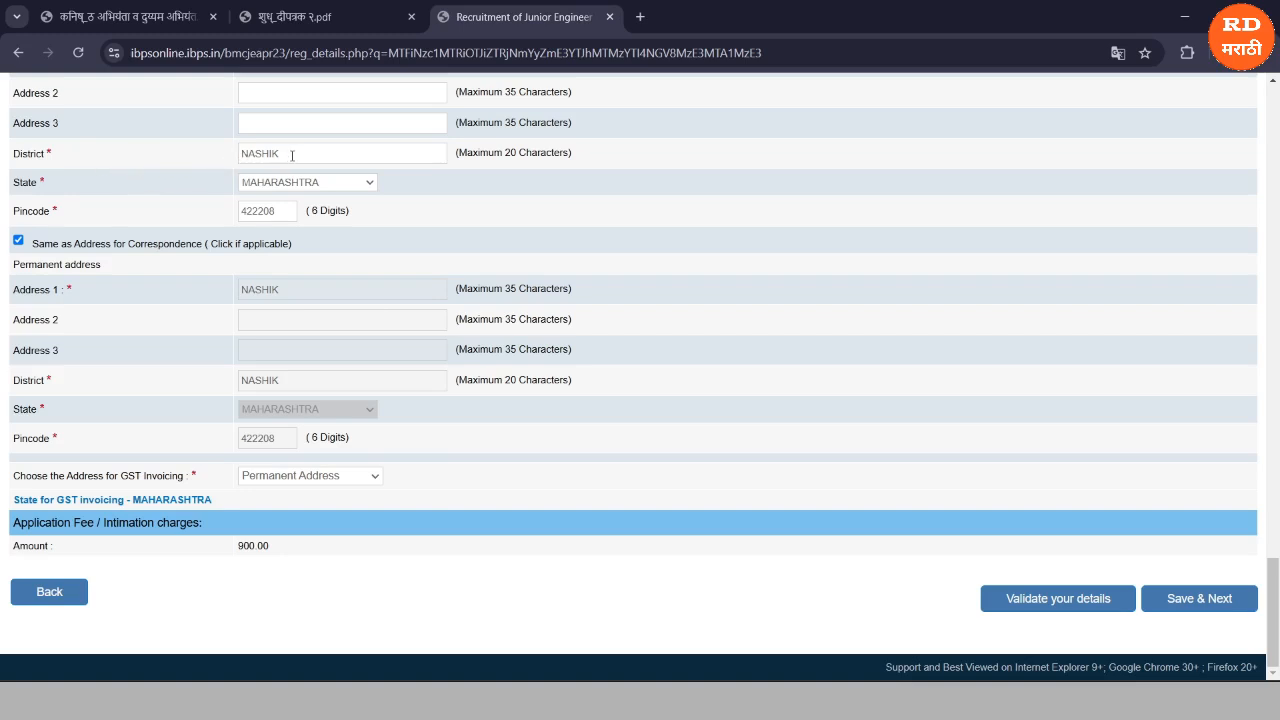
Re-enter NASHIK as the correspondence district and validate the details successfully.
key("BackSpace")
key("BackSpace")
key("BackSpace")
key("BackSpace")
key("BackSpace")
left_click(749, 572)
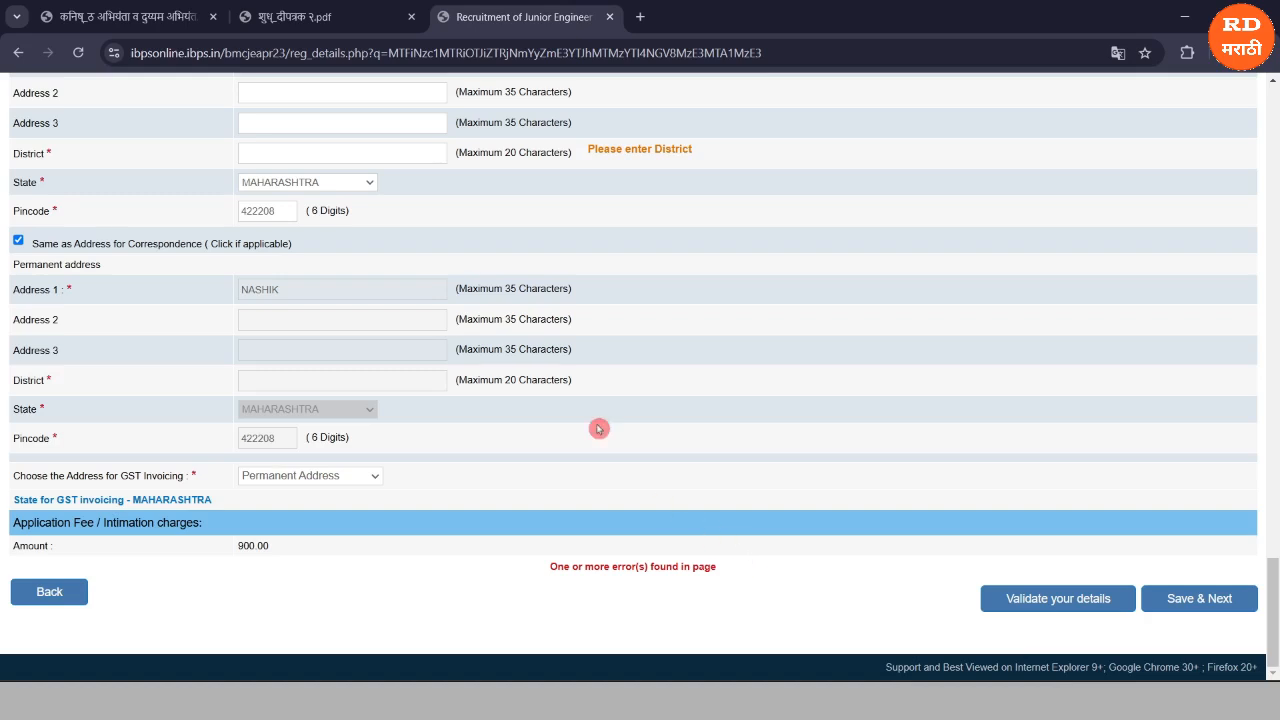
left_click(340, 155)
type("NASHIK")
left_click(382, 208)
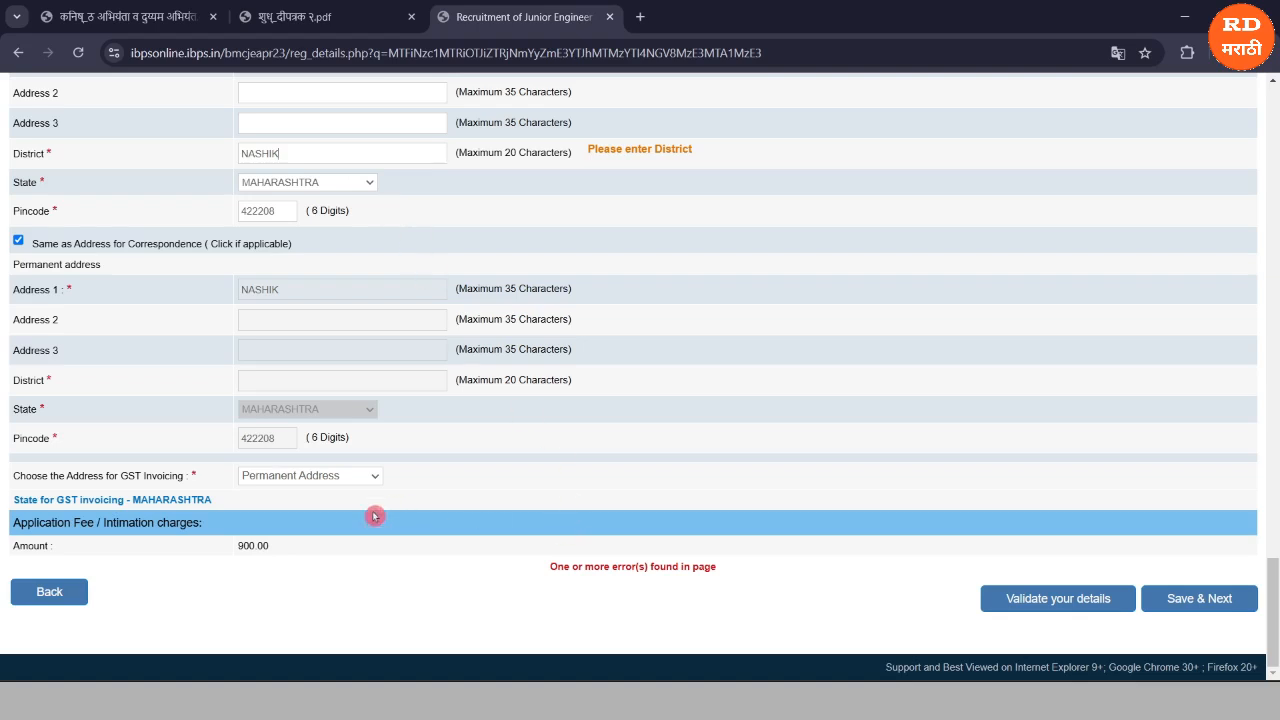
left_click(341, 578)
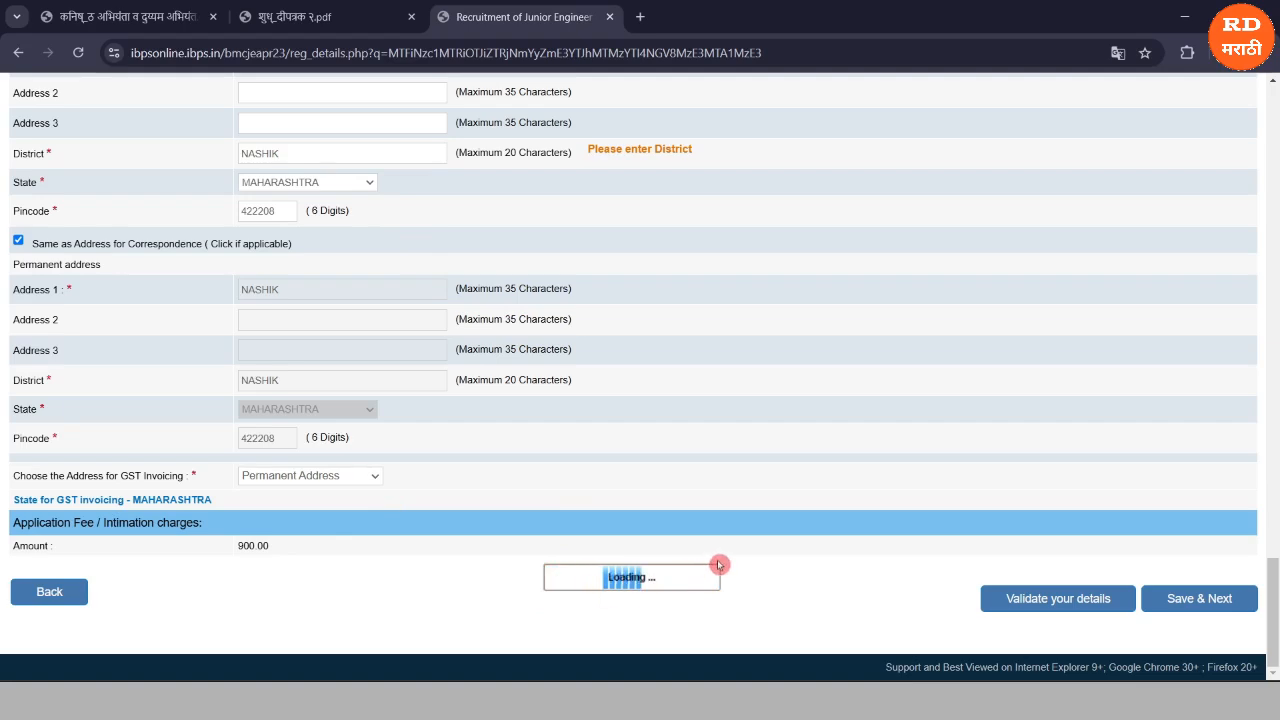
left_click(1027, 600)
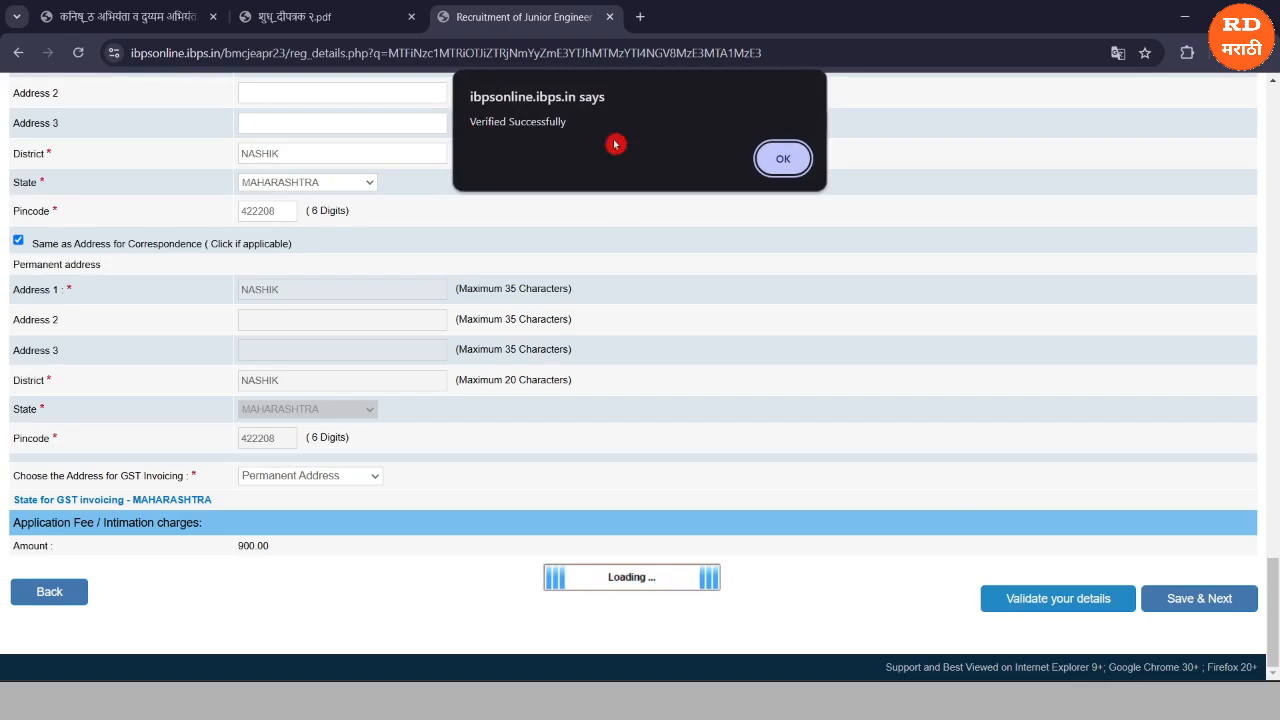
left_click(779, 163)
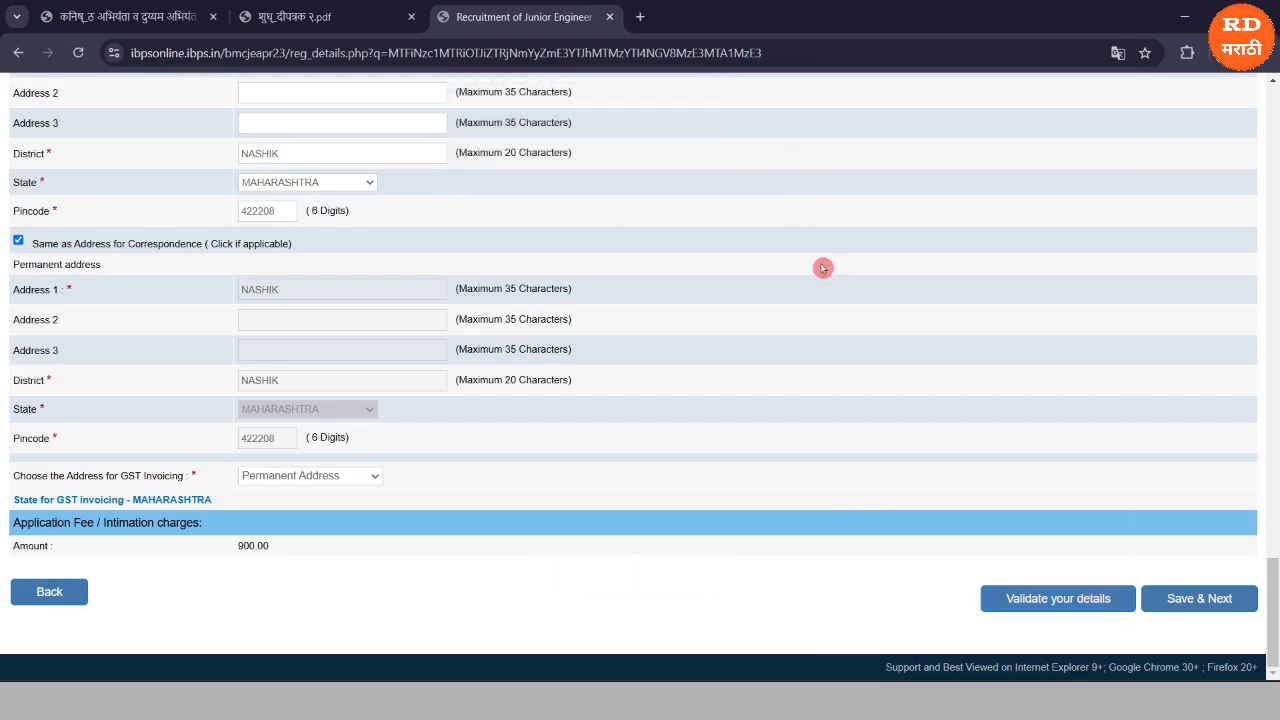
Save the address details with Save & Next and scroll through the Educational Qualification table.
left_click(1190, 600)
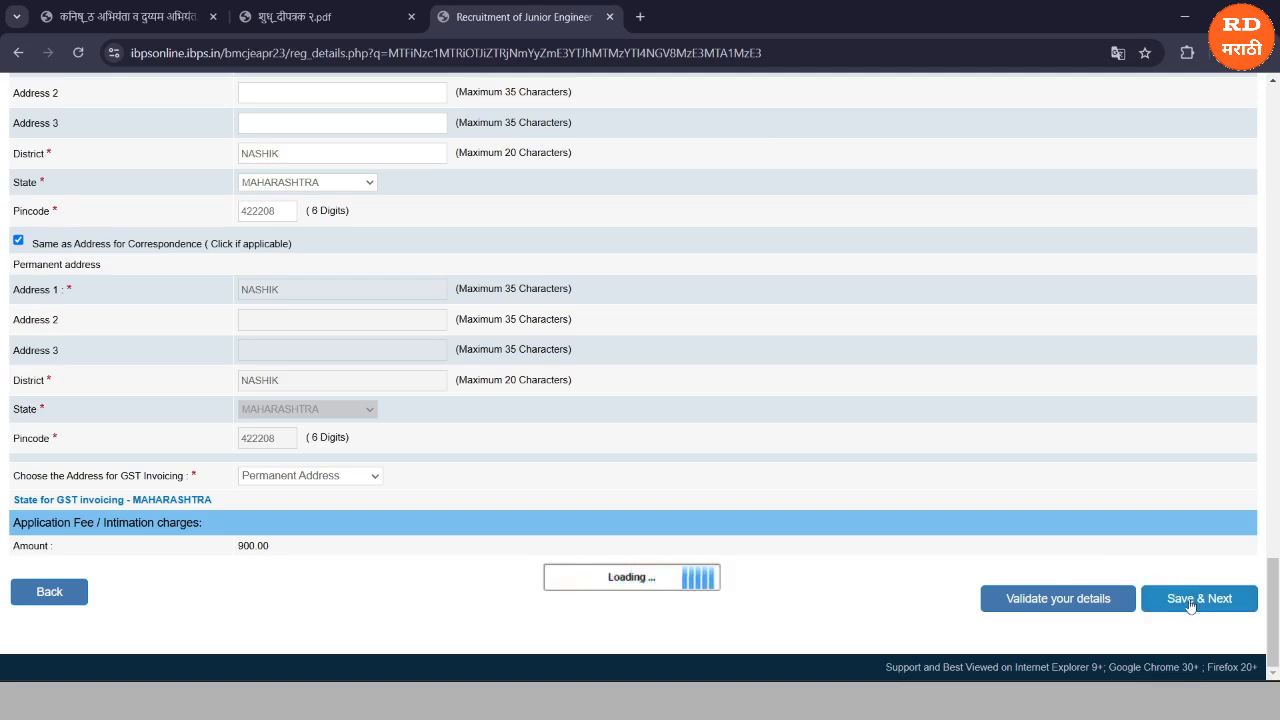
left_click(1190, 604)
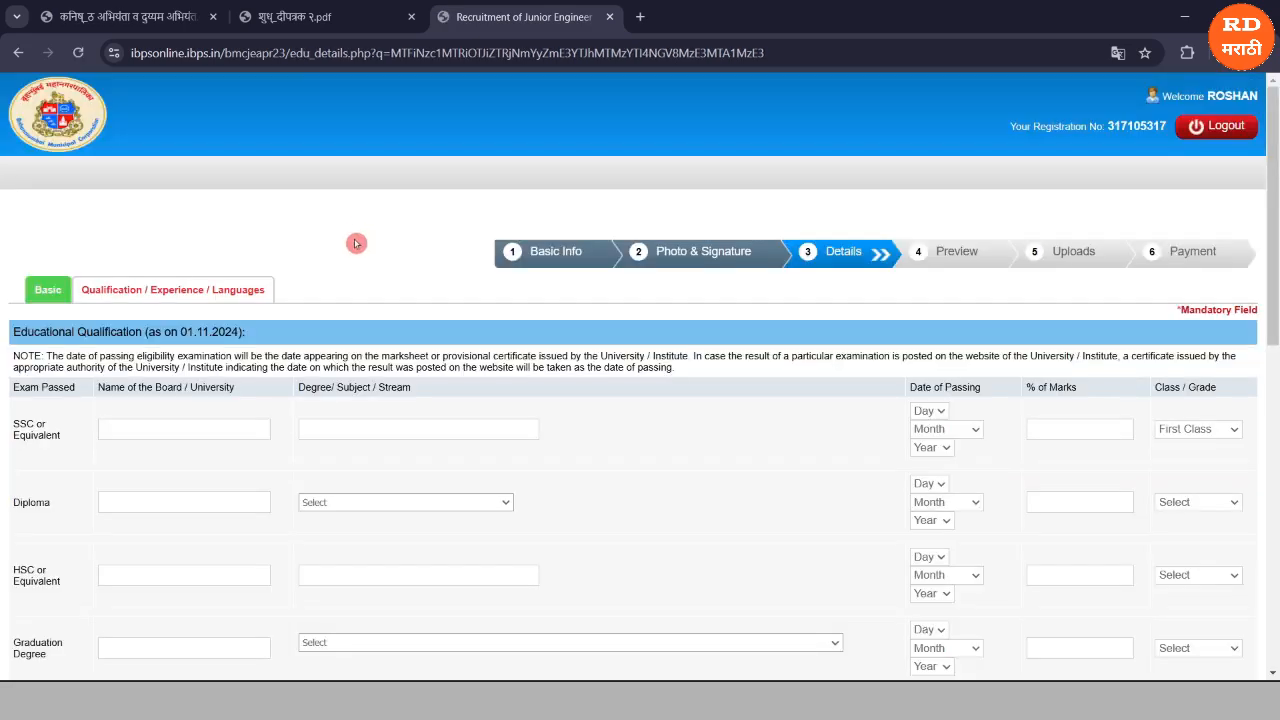
scroll(356, 243, "down", 1)
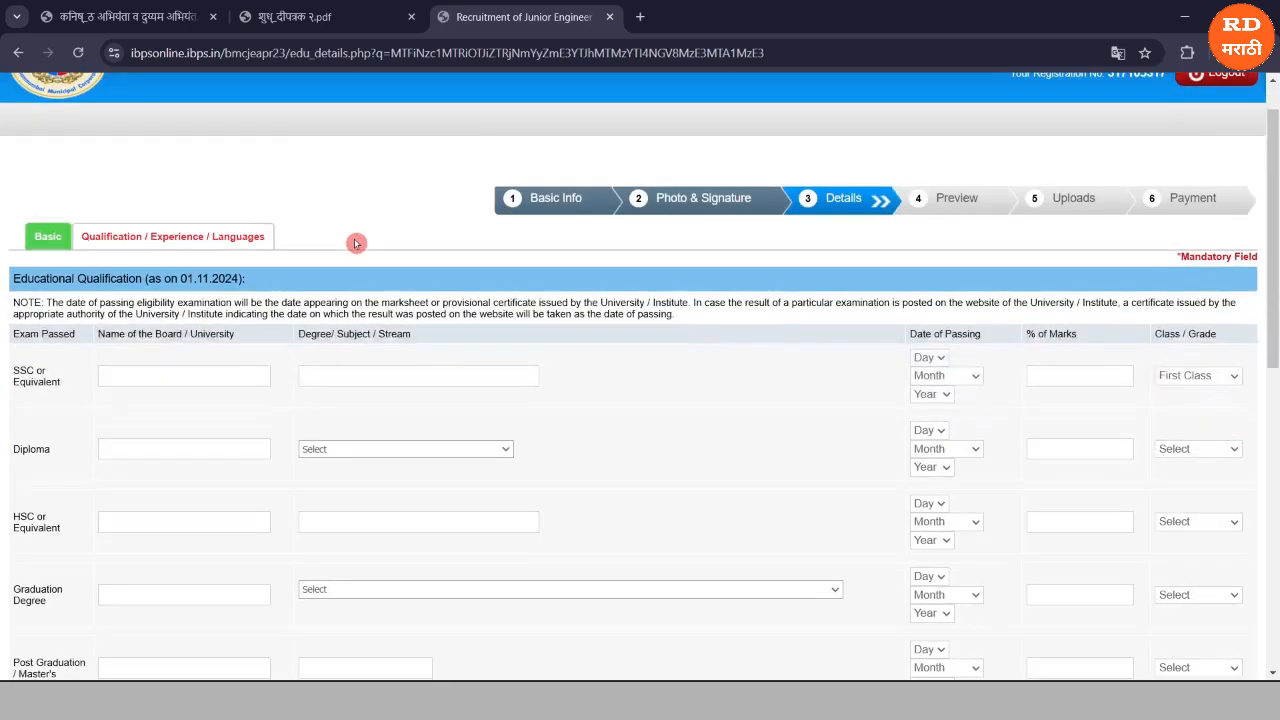
scroll(148, 379, "down", 1)
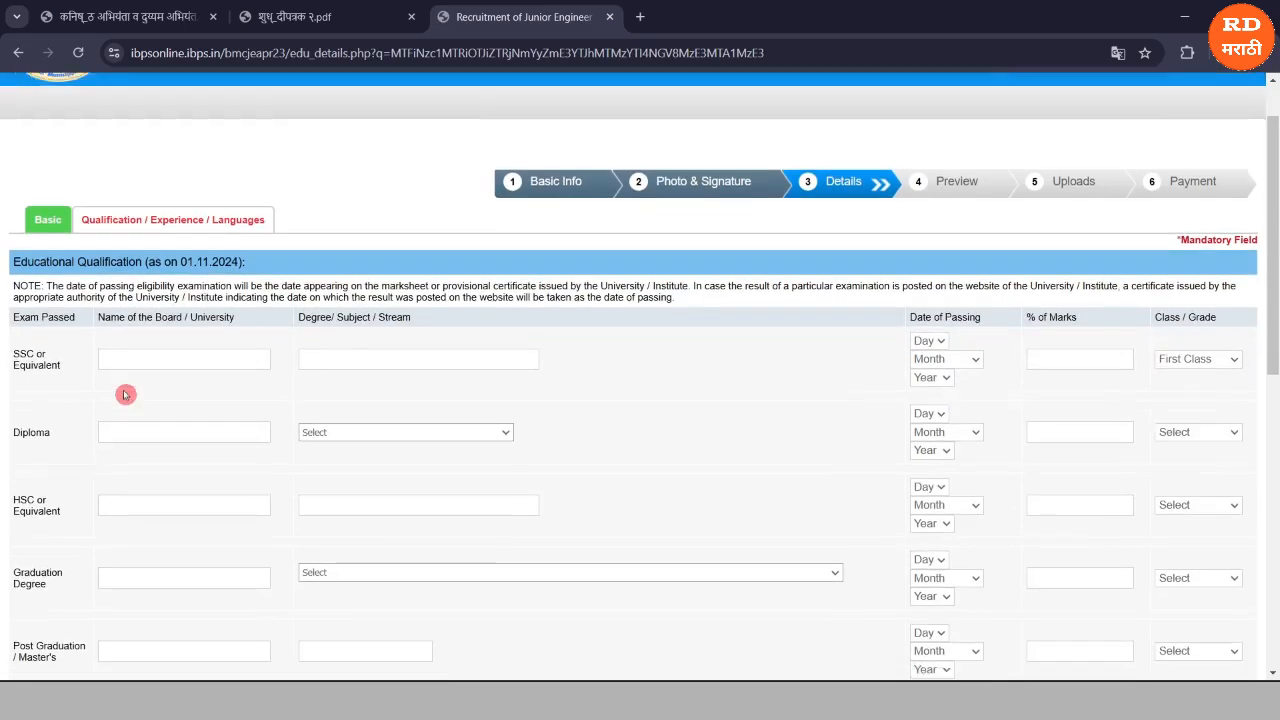
scroll(72, 377, "down", 1)
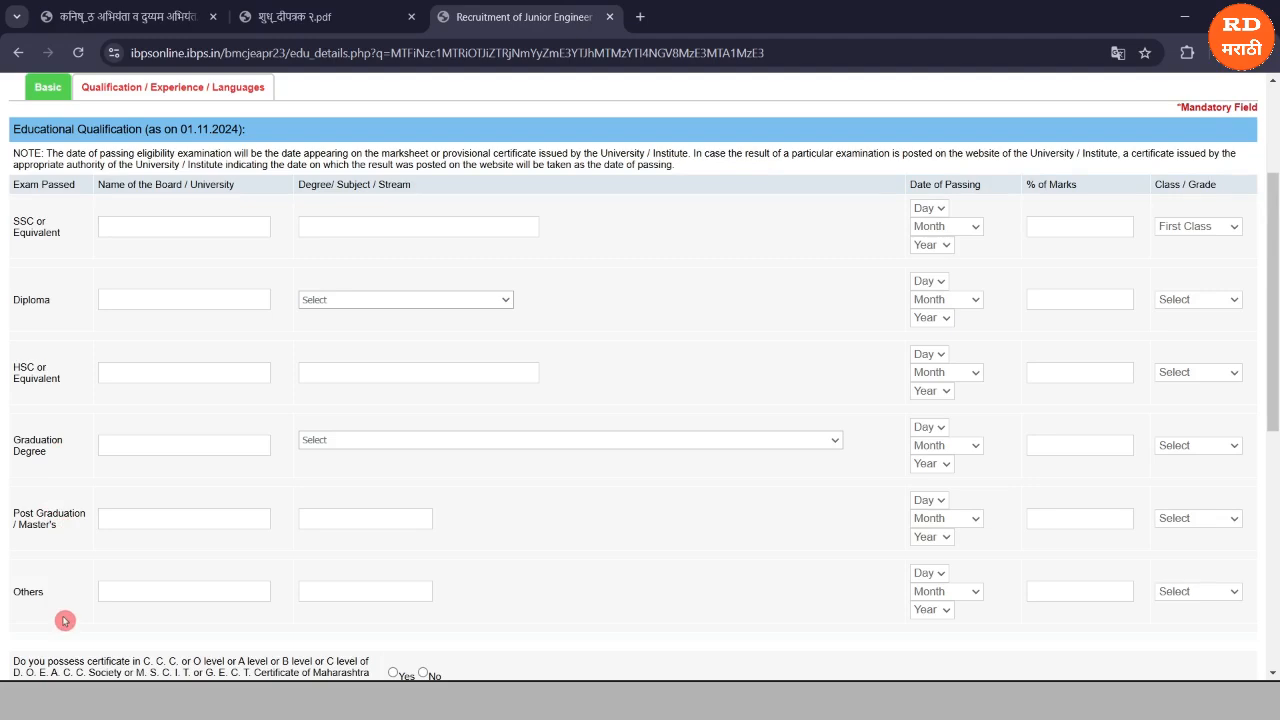
scroll(64, 621, "up", 2)
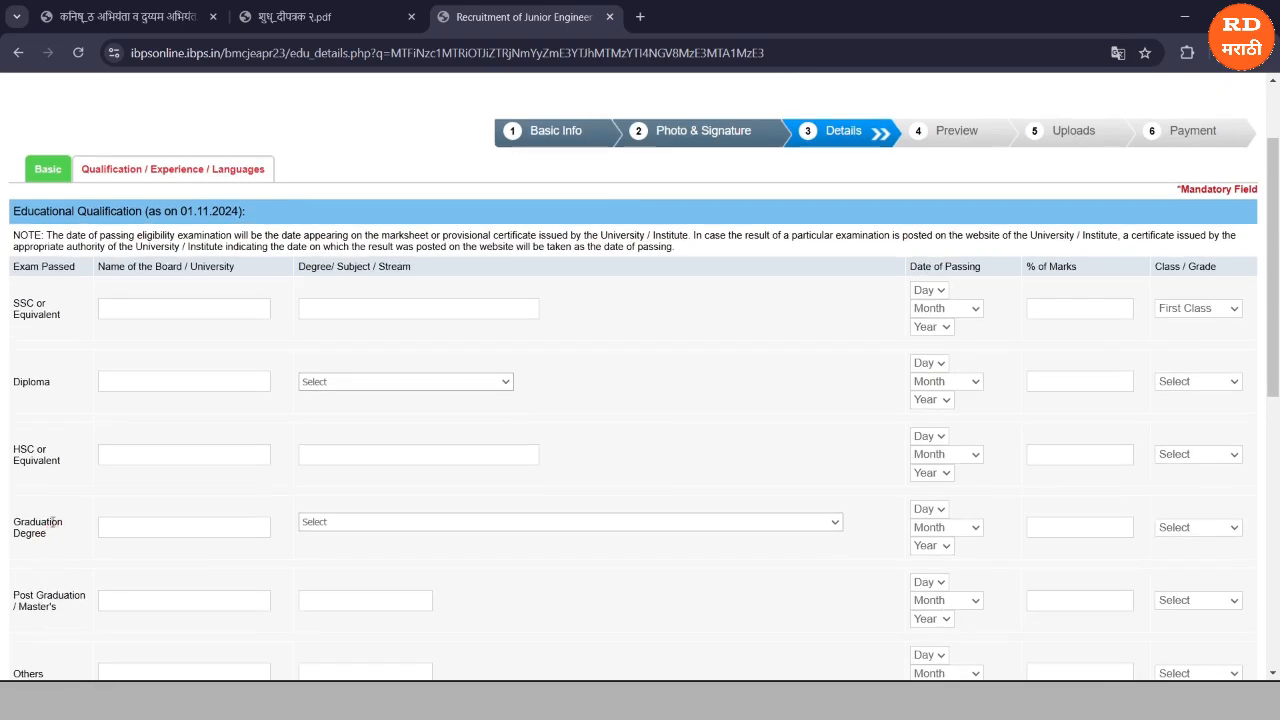
Enter STATE BOARD OF MAHARASHTRA as the SSC board with First Class grade.
left_click(55, 510)
type("STATE BOARD ")
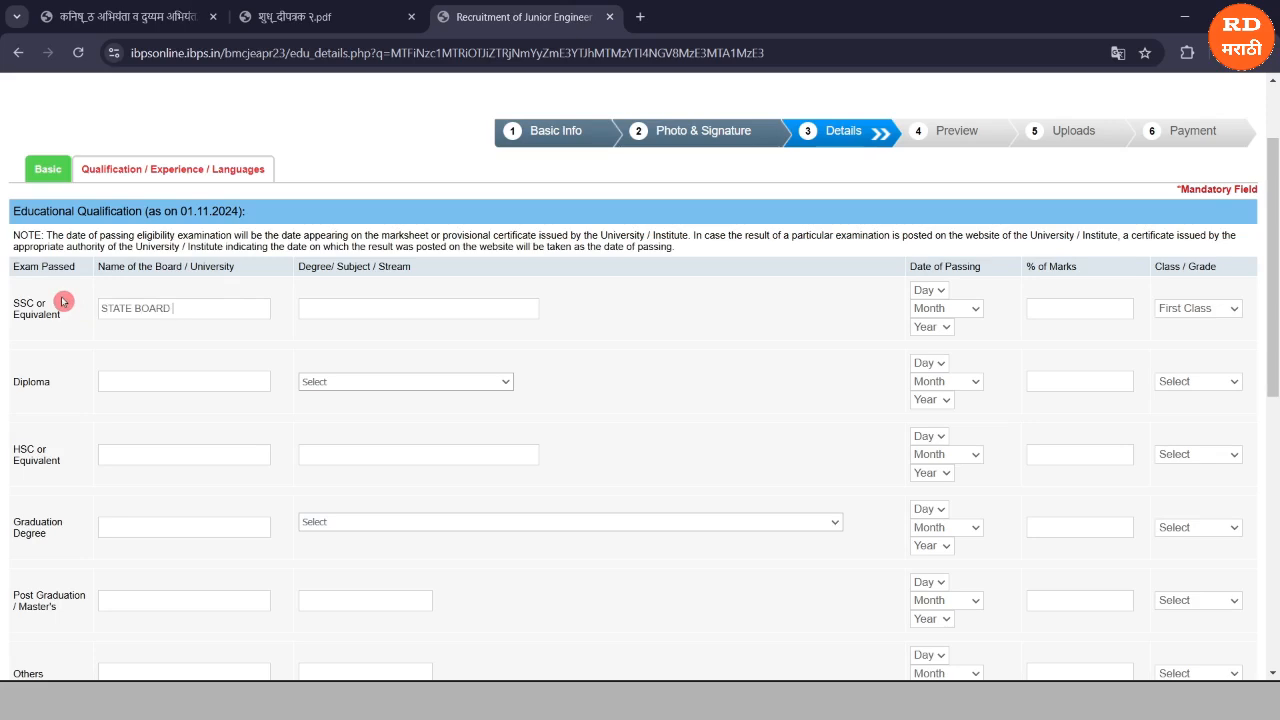
type("OF MAHARASHTRA")
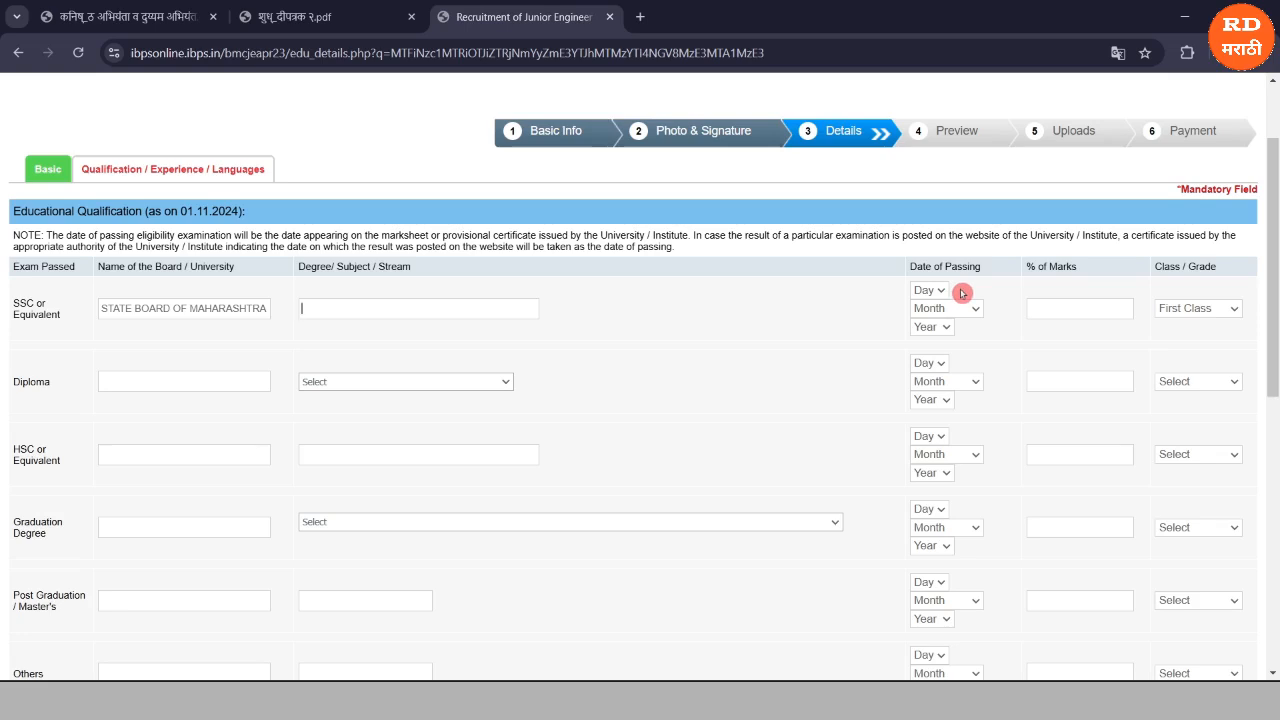
left_click(1045, 306)
left_click(1181, 310)
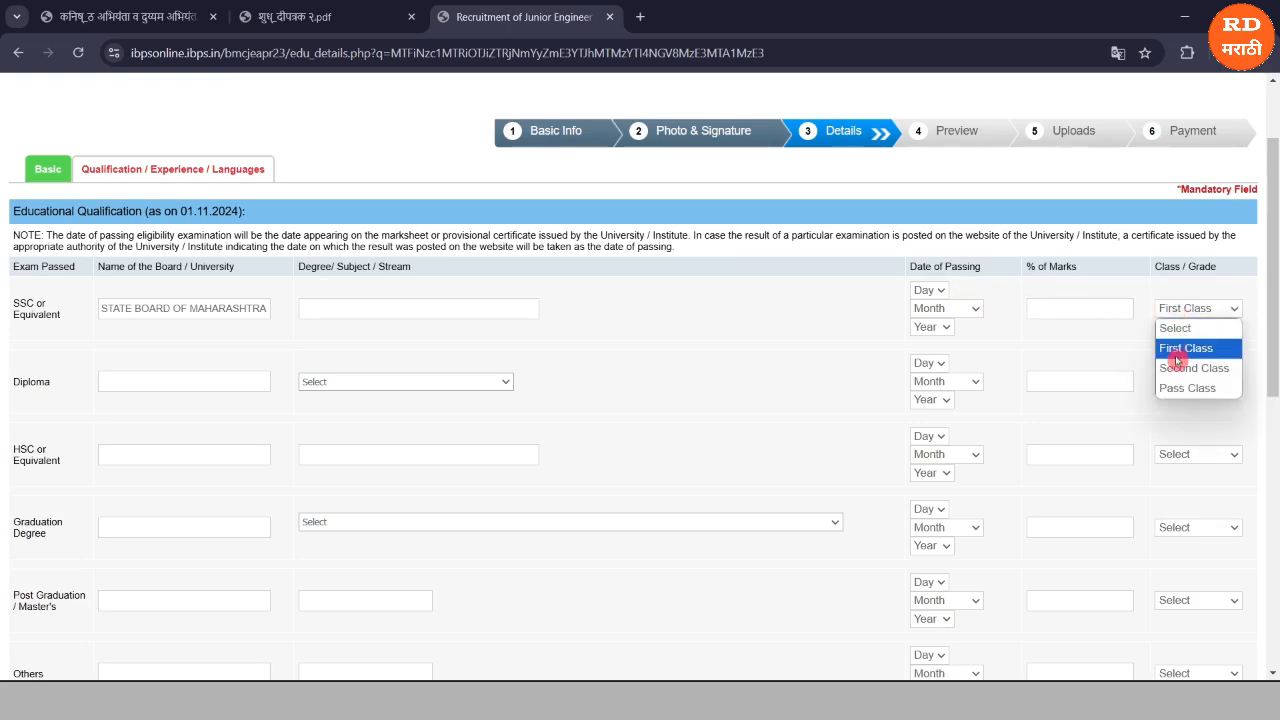
left_click(1180, 350)
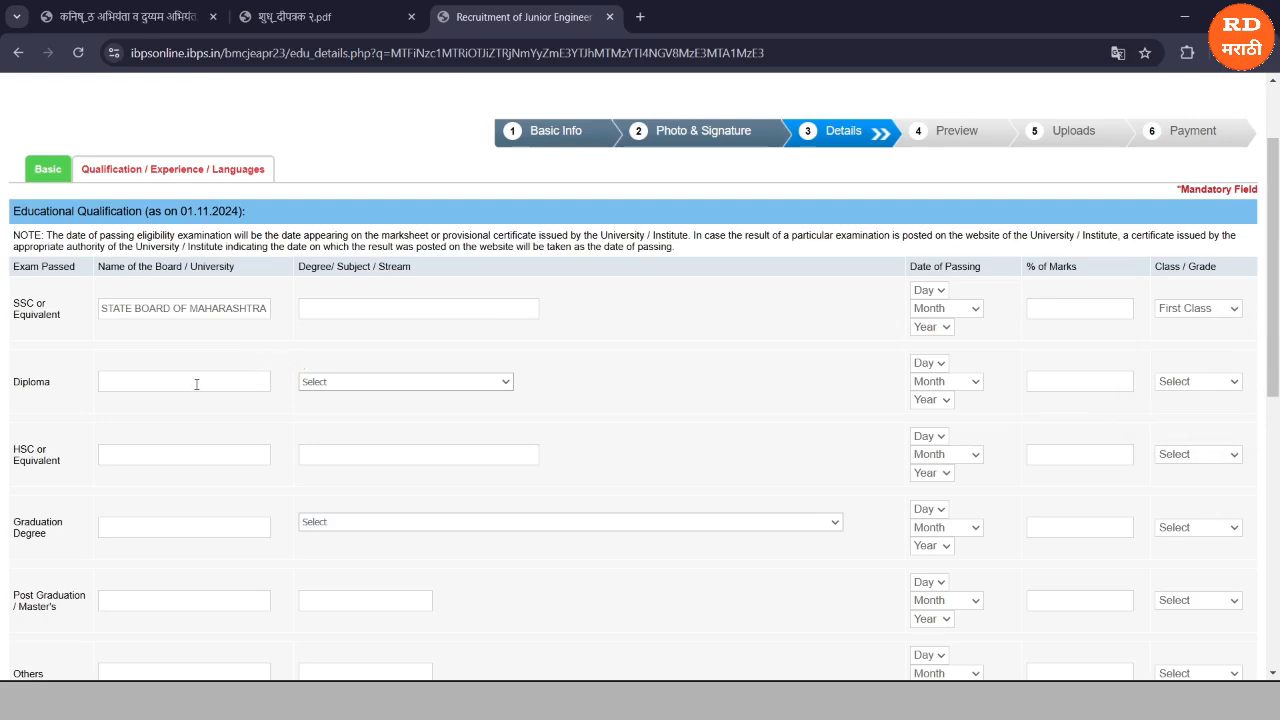
Select Diploma in Civil Engineering as the diploma stream.
left_click(334, 381)
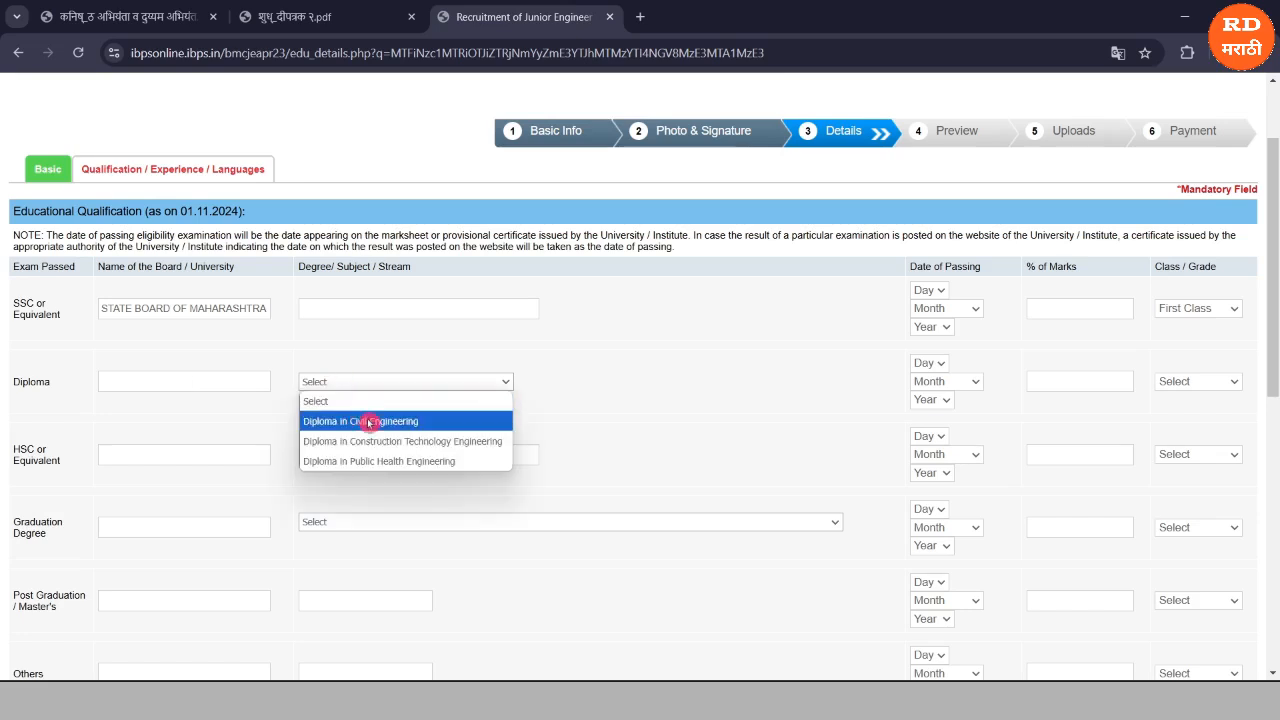
left_click(369, 422)
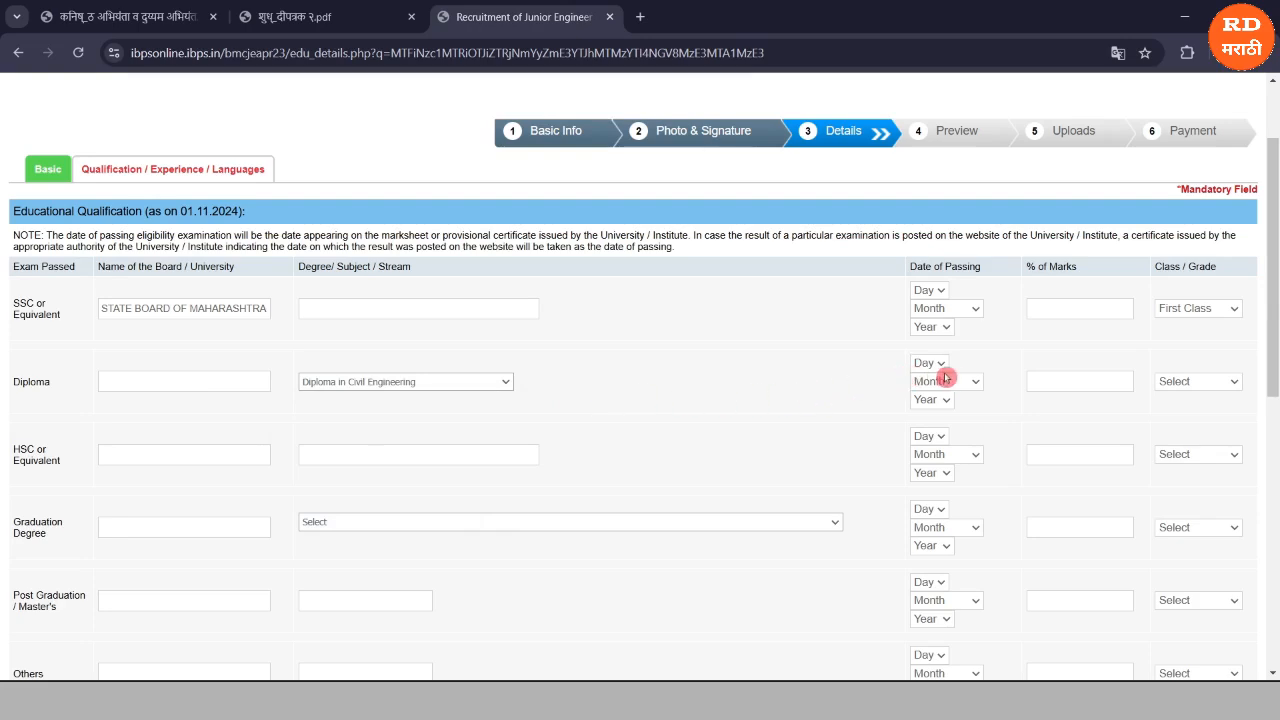
left_click(1152, 380)
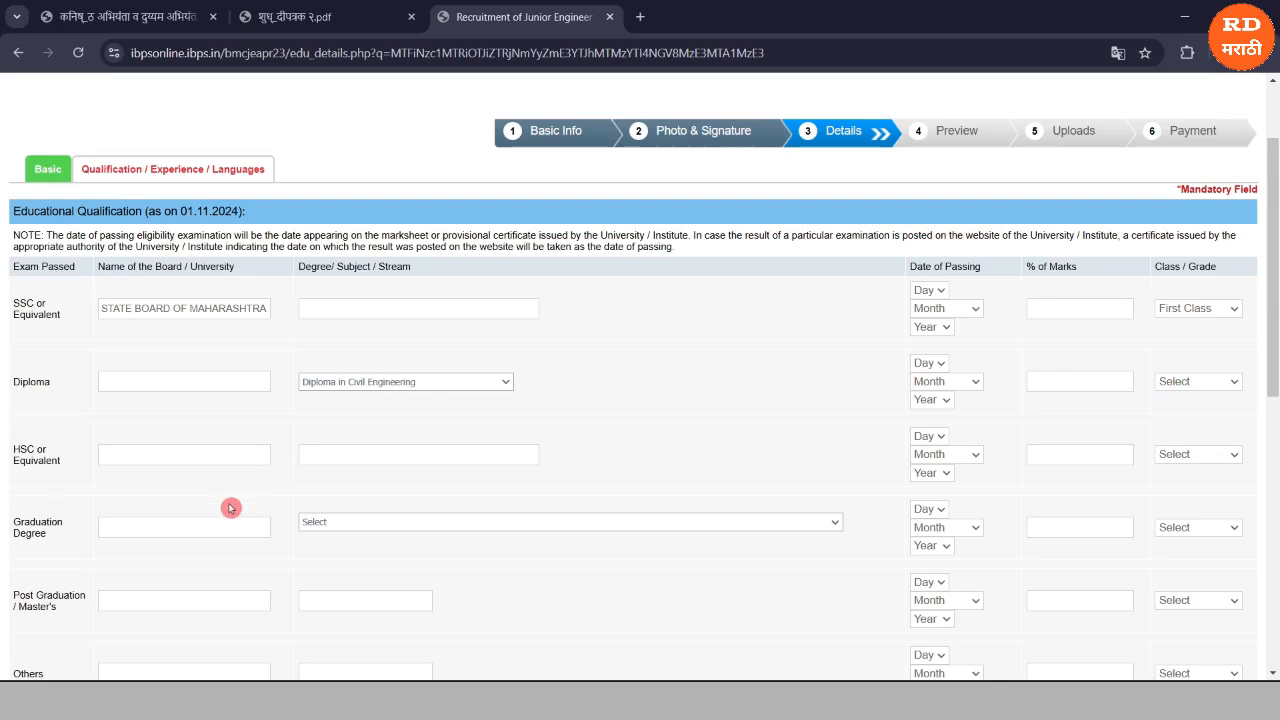
left_click(189, 476)
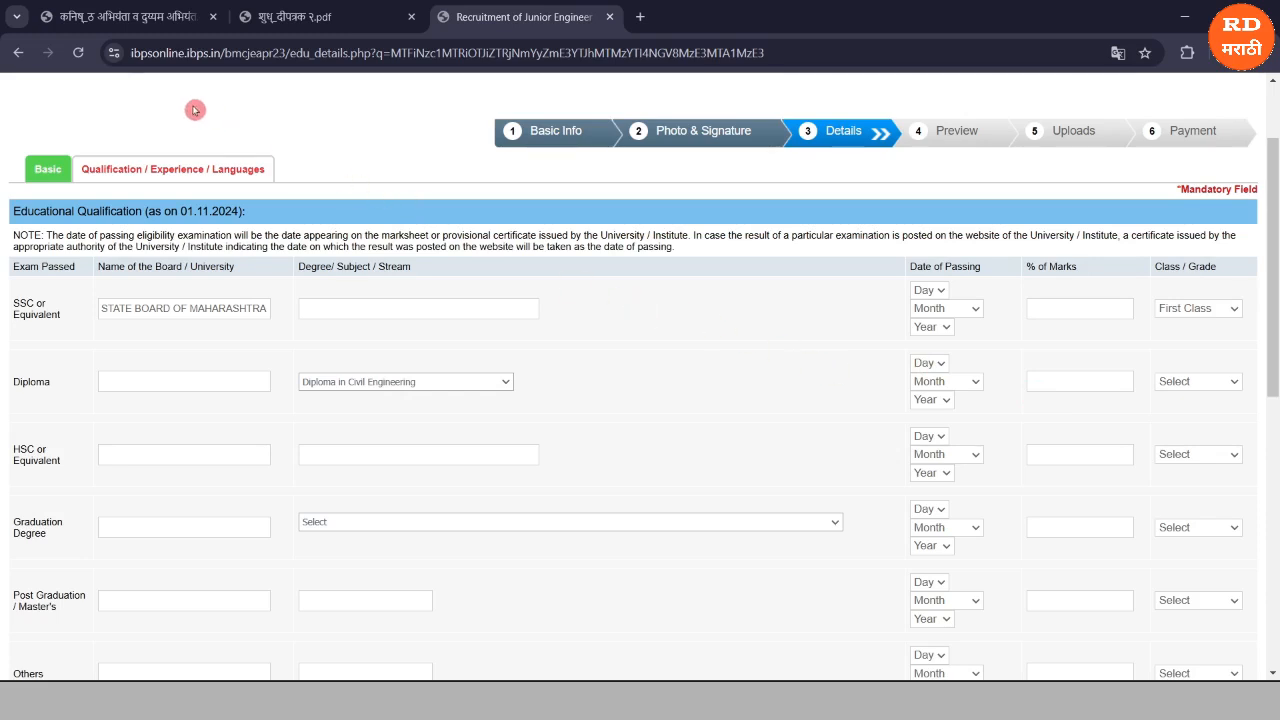
left_click(129, 18)
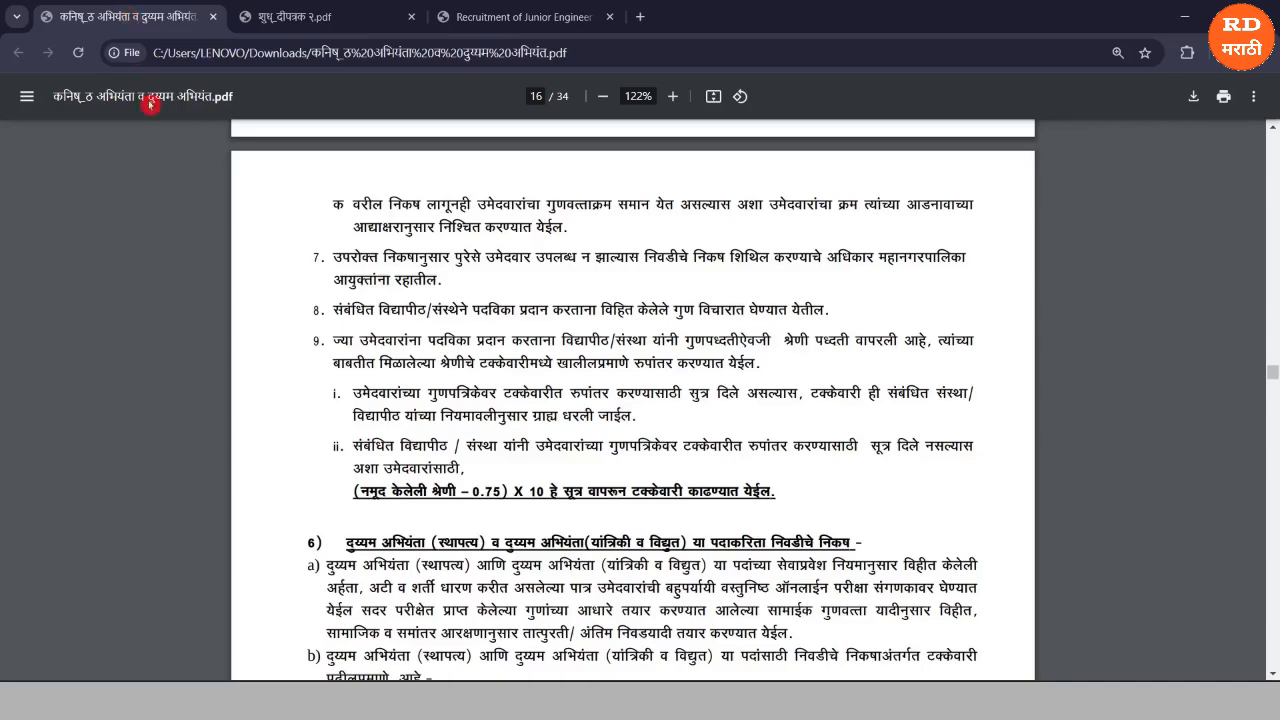
scroll(370, 314, "up", 1)
scroll(370, 314, "down", 1)
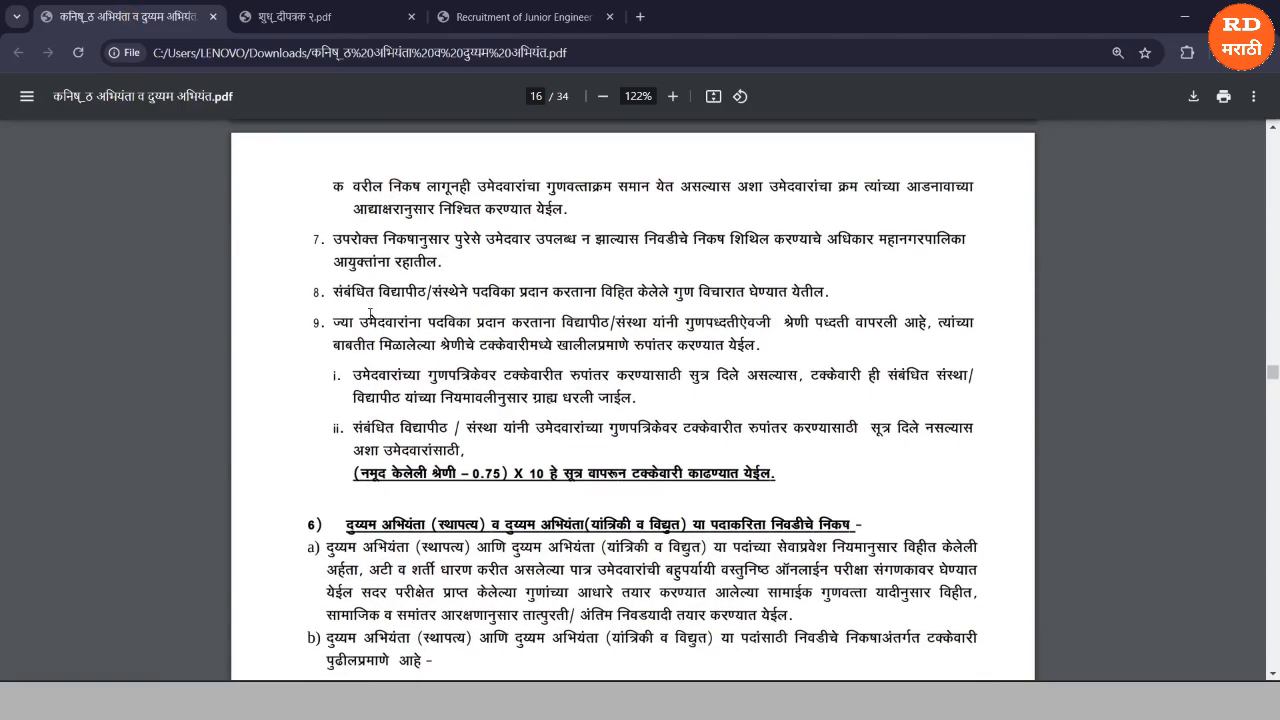
left_click(308, 366)
left_click(341, 474)
left_click(327, 471)
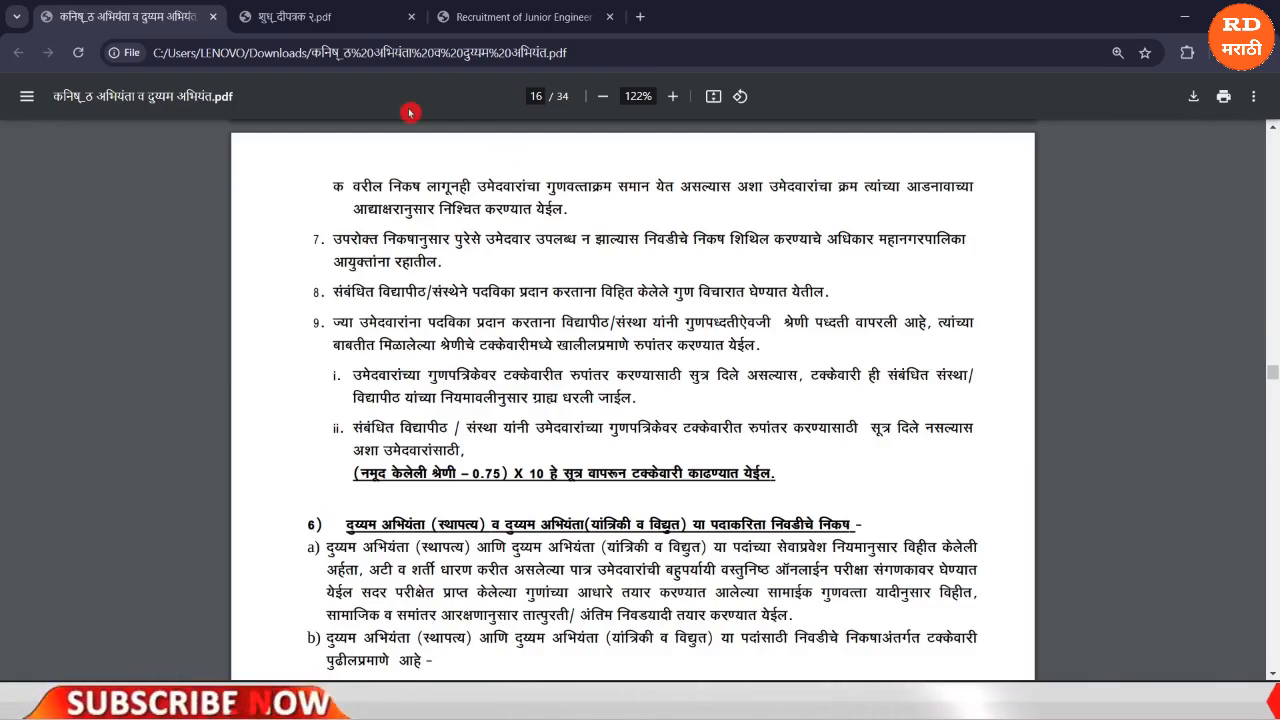
left_click(491, 18)
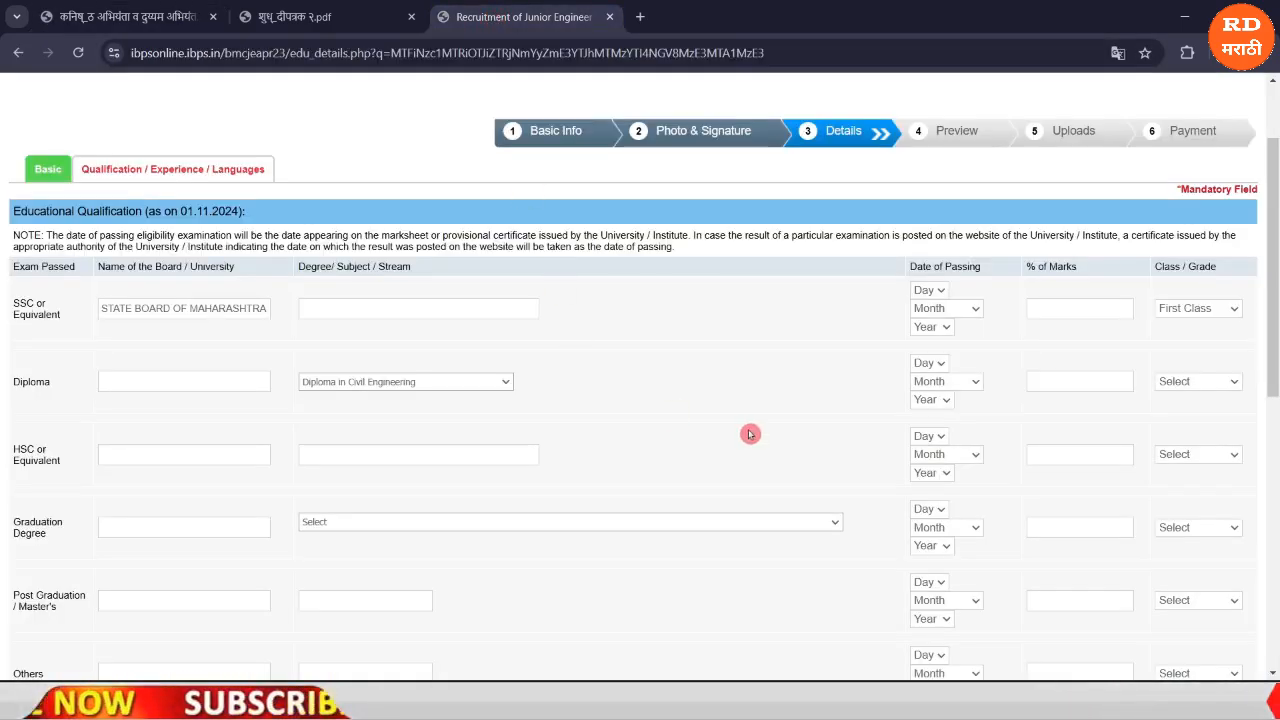
Answer Yes to the C.C.C. certificate and Marathi-subject questions.
scroll(750, 434, "down", 4)
scroll(477, 327, "down", 1)
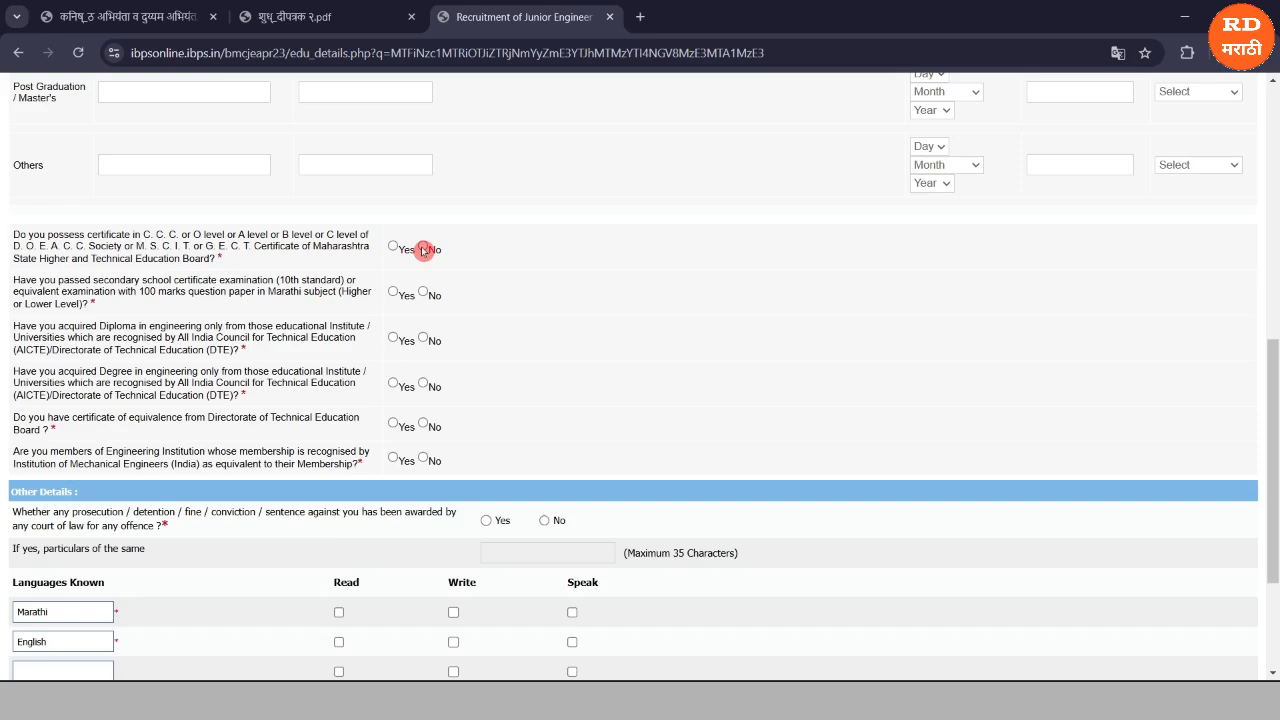
left_click(423, 249)
left_click(393, 249)
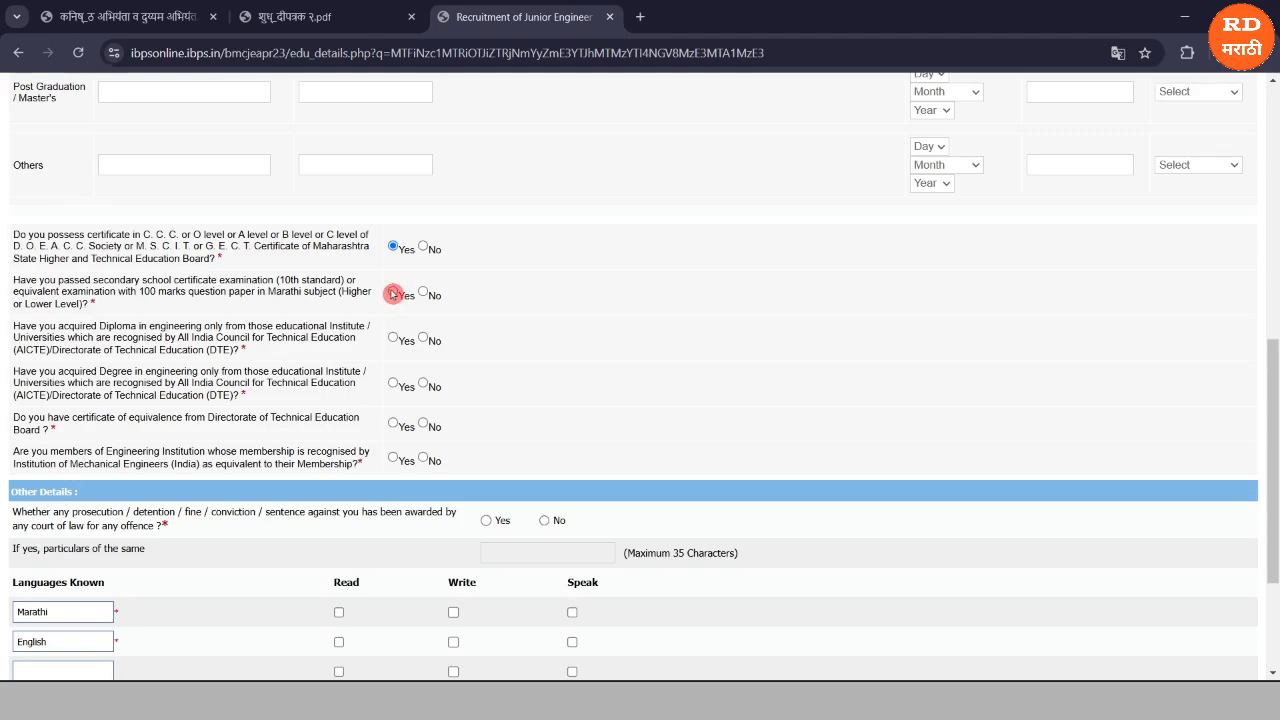
left_click(393, 293)
Answer Yes to the diploma and engineering degree questions, No to equivalence and membership.
left_click(392, 339)
left_click(424, 340)
left_click(393, 338)
left_click(396, 388)
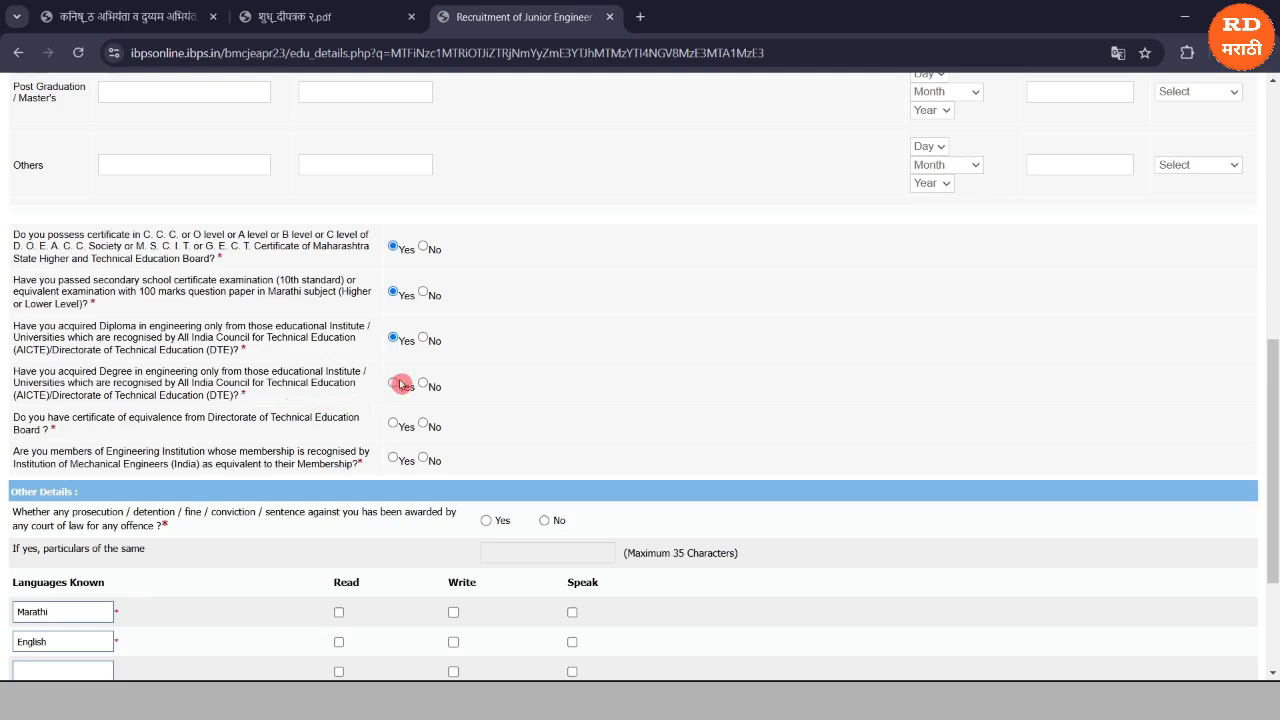
left_click(426, 425)
left_click(157, 474)
left_click(425, 460)
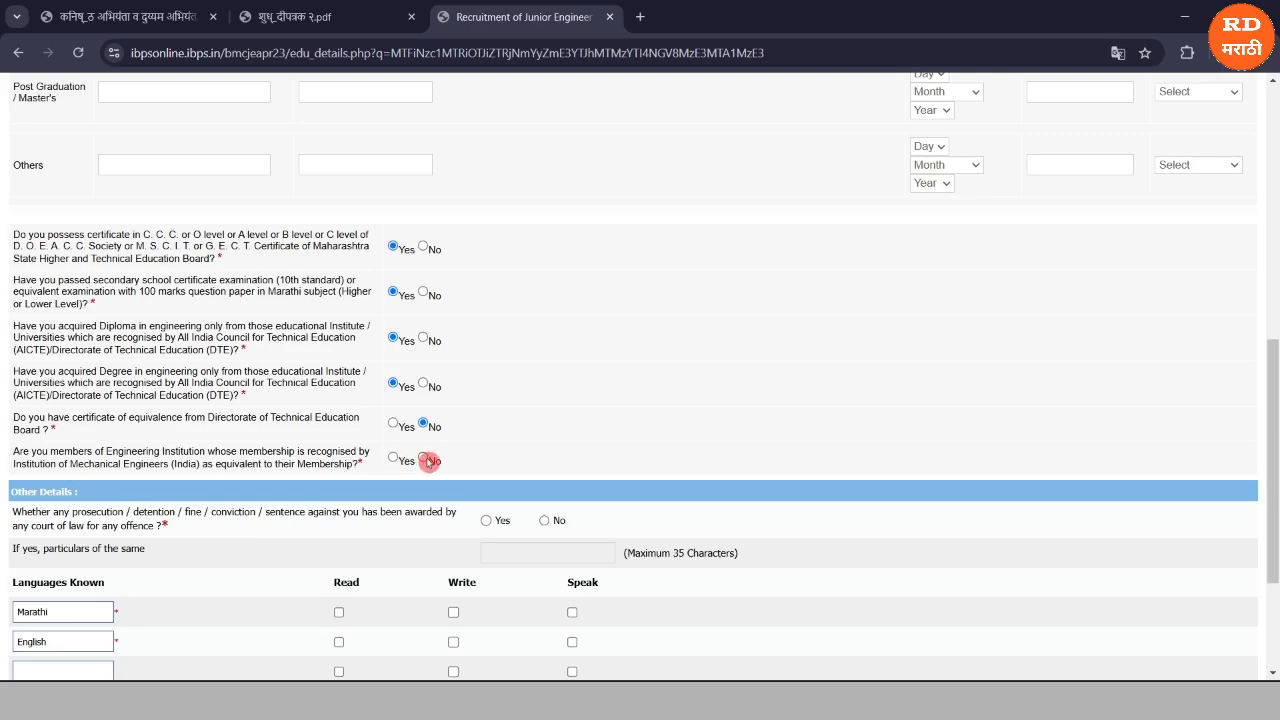
Answer No to prosecution and tick Read, Write and Speak for Marathi and English.
scroll(427, 461, "down", 3)
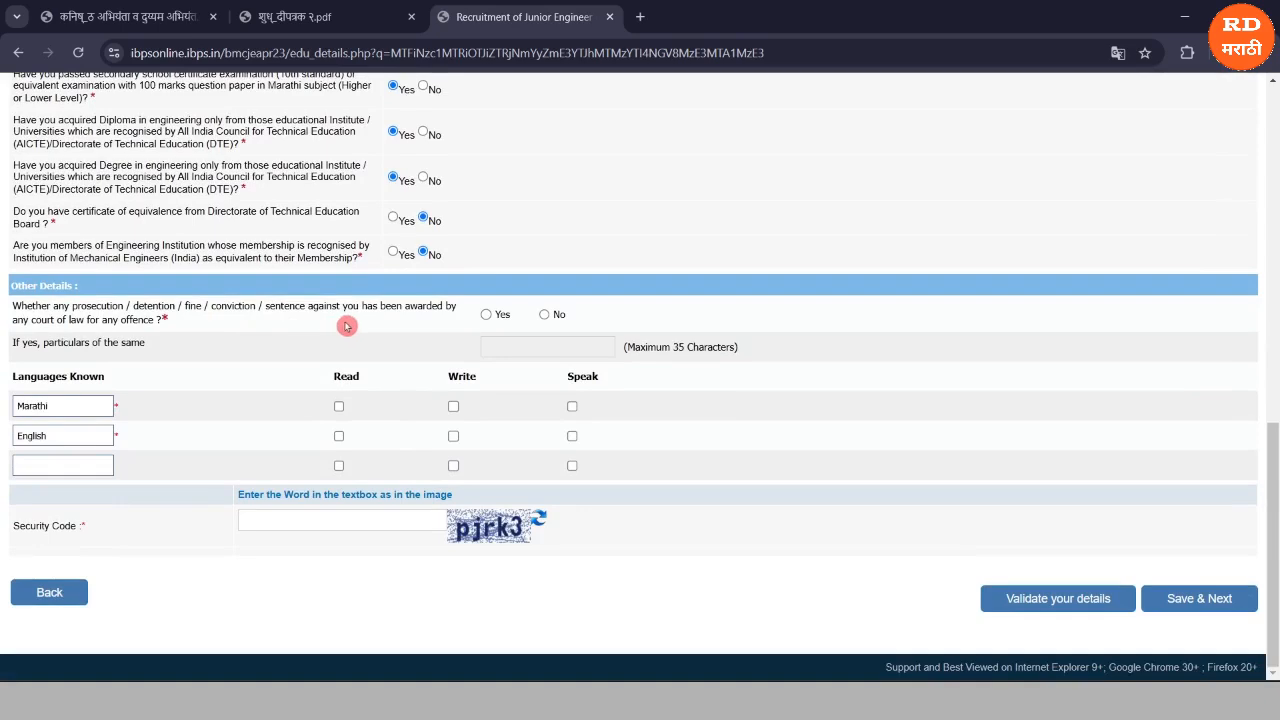
left_click(544, 316)
left_click(29, 470)
left_click(338, 406)
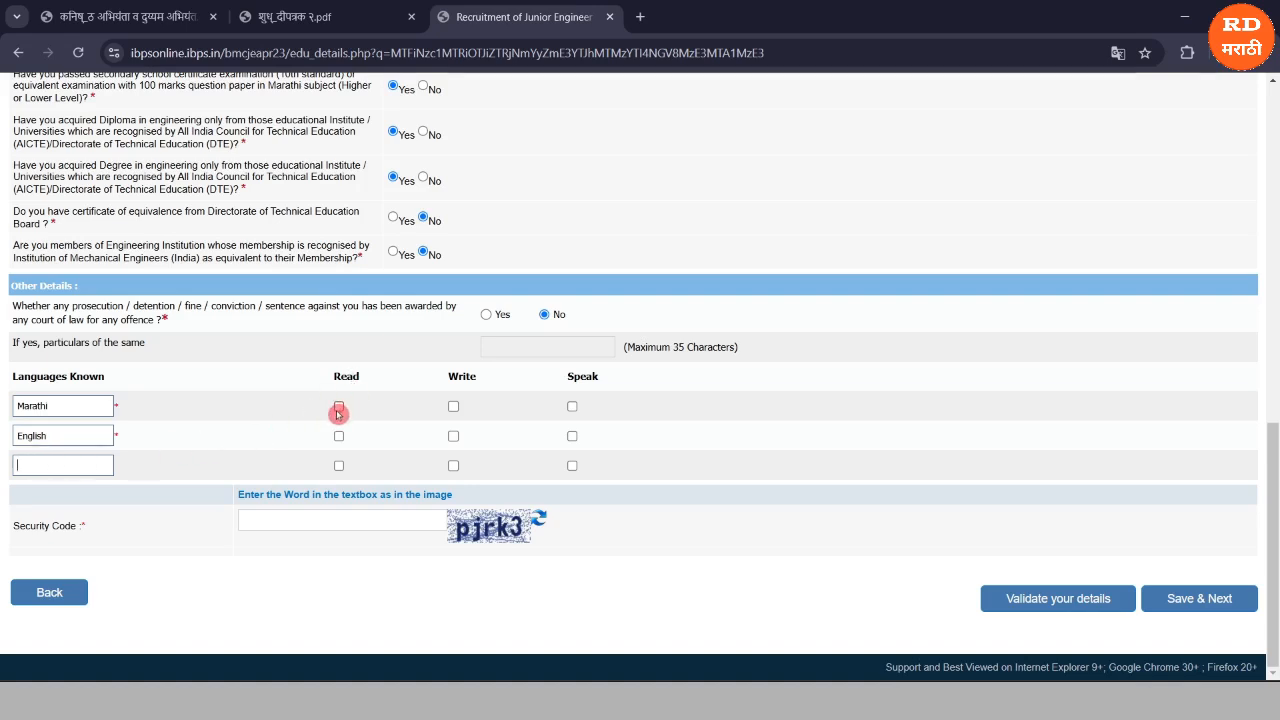
left_click(453, 406)
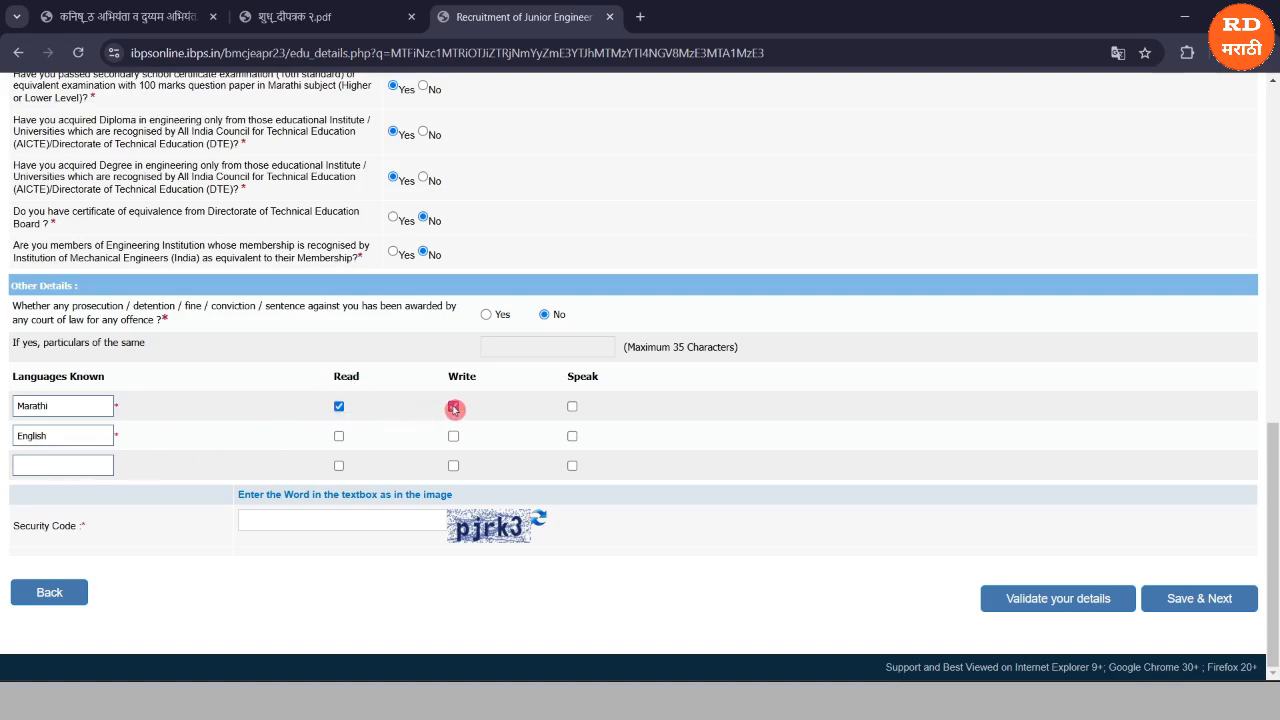
left_click(568, 407)
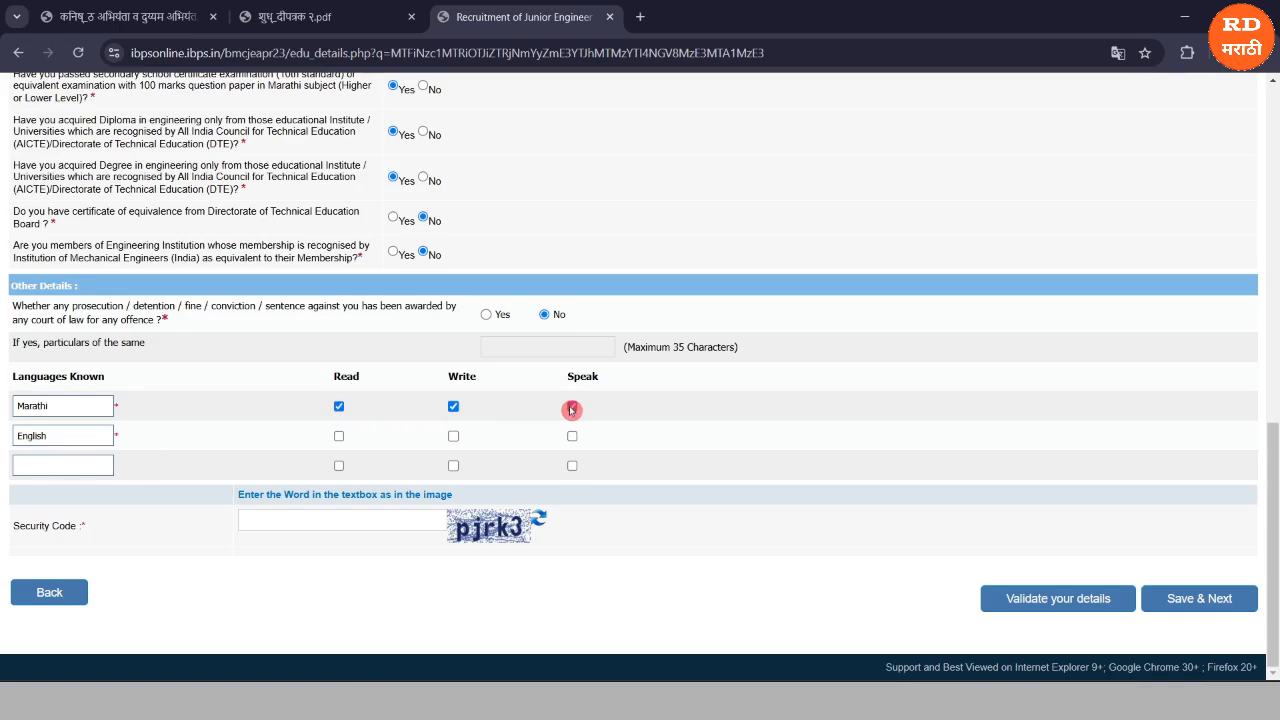
left_click(339, 437)
left_click(453, 436)
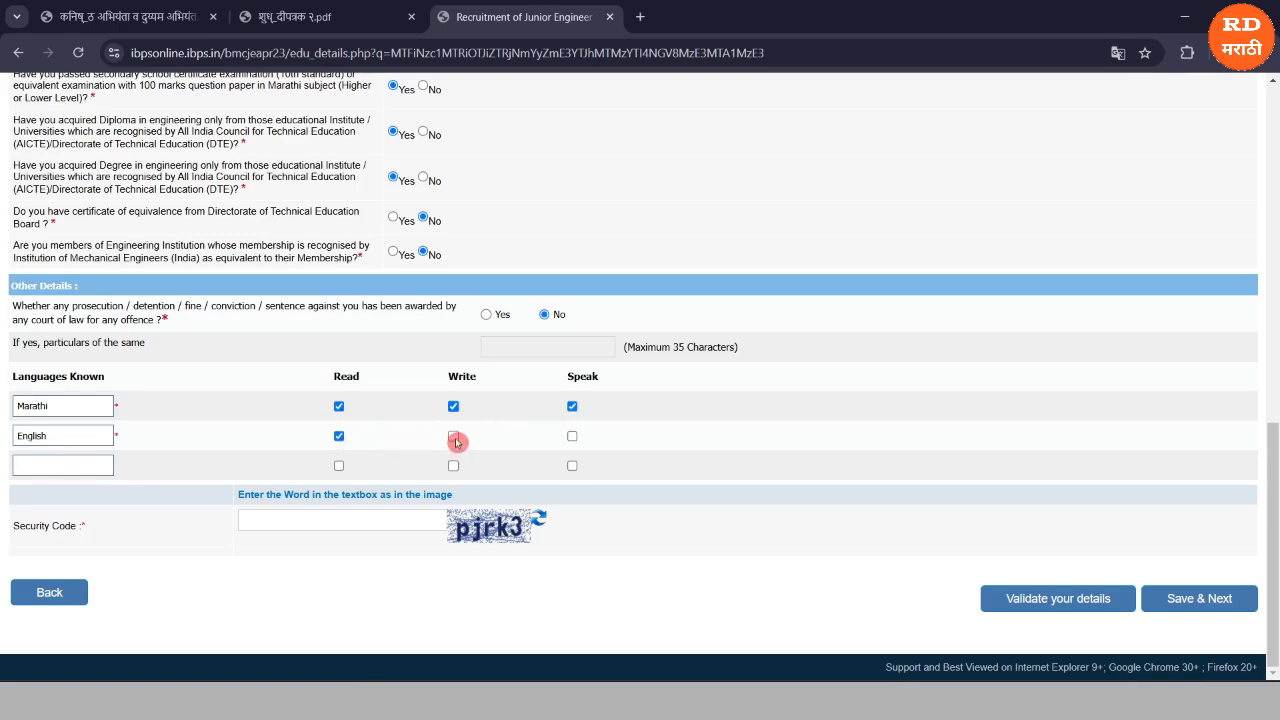
left_click(572, 437)
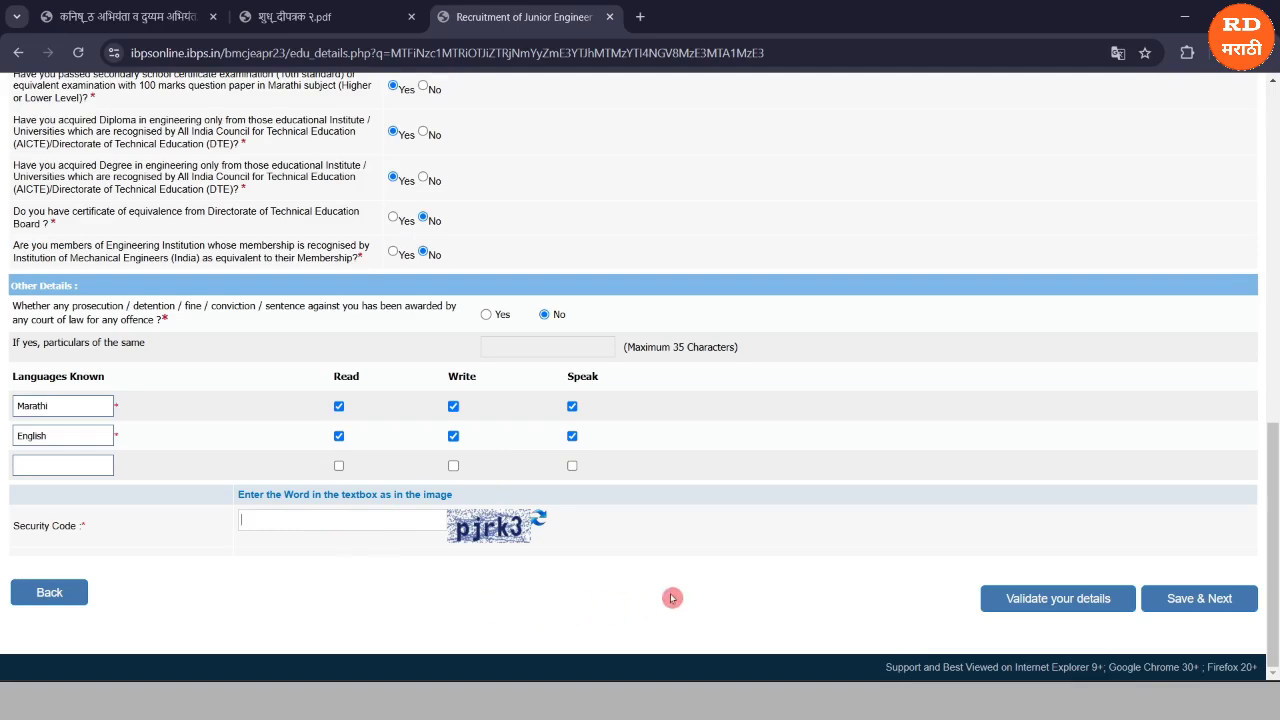
Enter the security code, validate the details, and Save & Next to the registration preview.
type("pjrk3")
left_click(1021, 594)
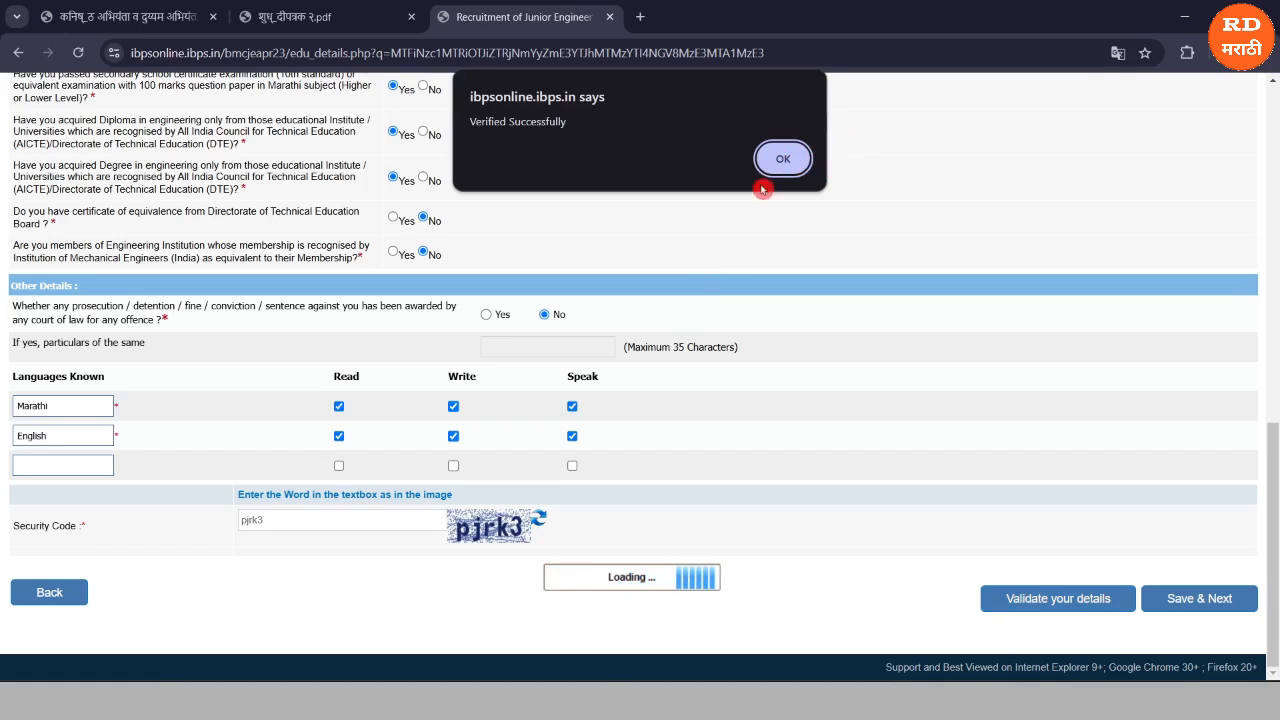
left_click(783, 160)
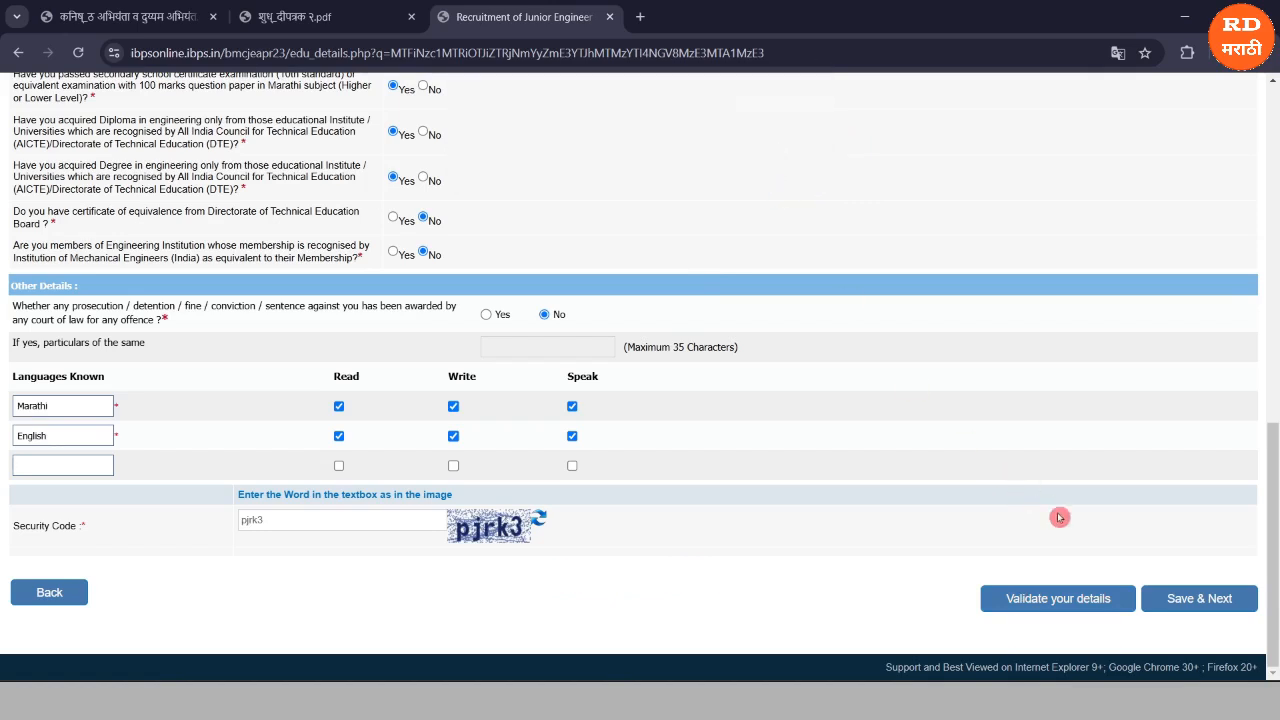
left_click(1192, 612)
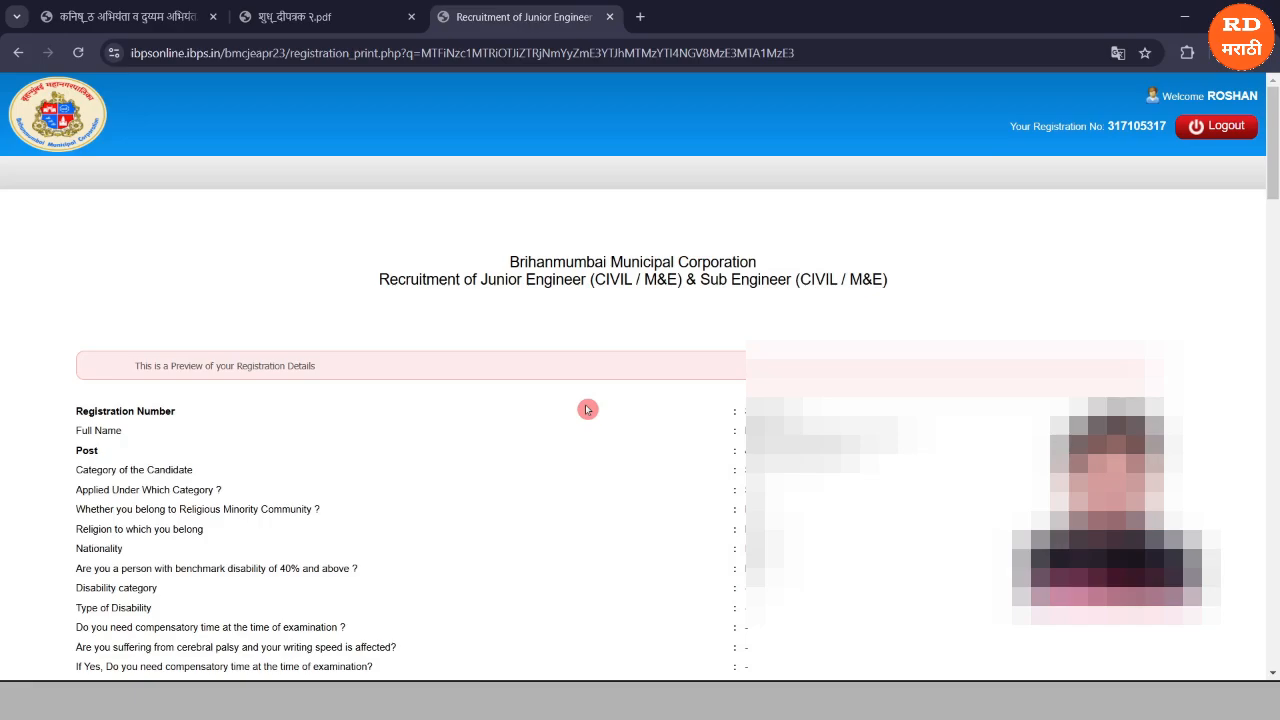
Scroll the registration preview down past the 900.00 fee to the Declaration section.
scroll(587, 409, "down", 3)
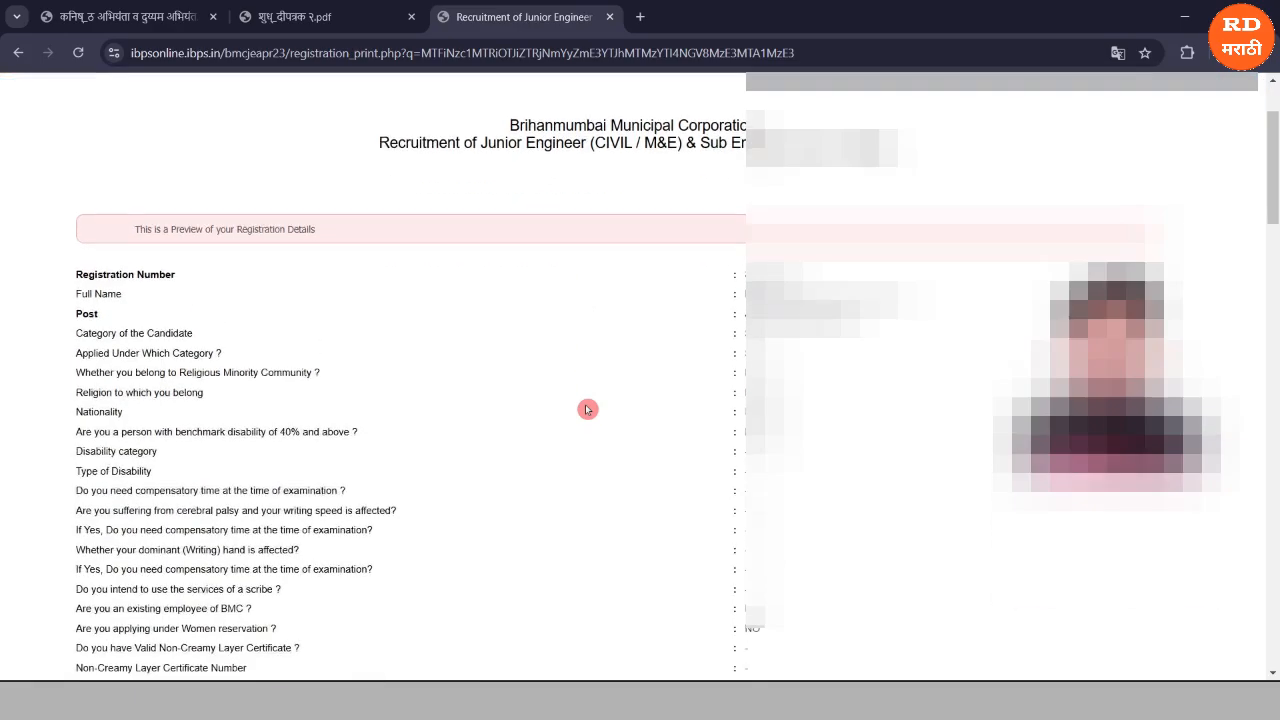
scroll(587, 409, "down", 15)
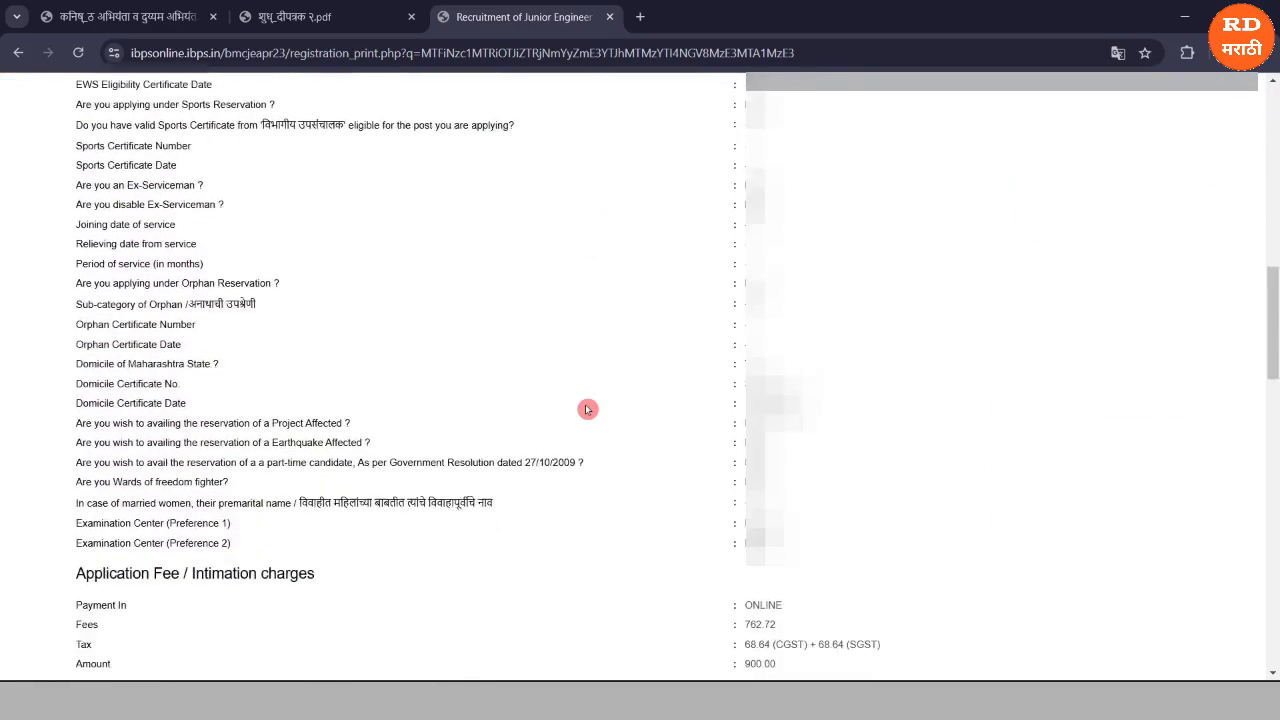
scroll(635, 189, "down", 8)
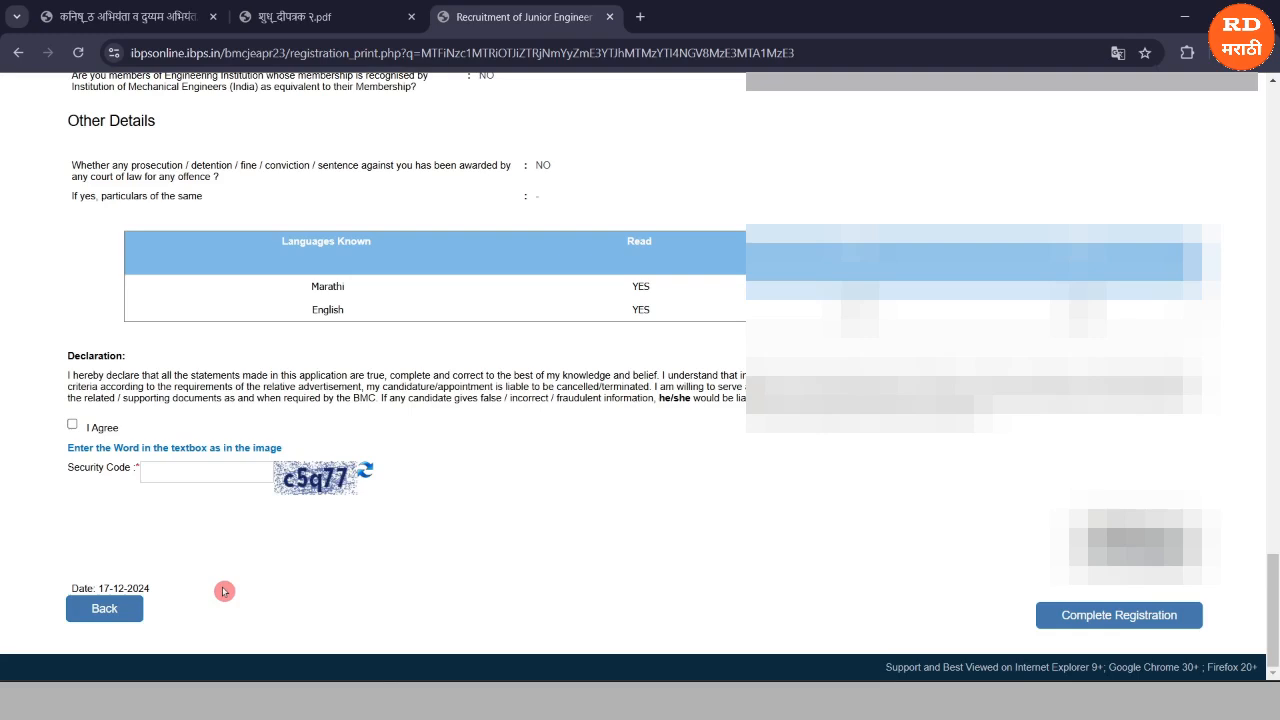
Accept the declaration, enter the security code, and complete registration, confirming both alerts.
left_click(72, 428)
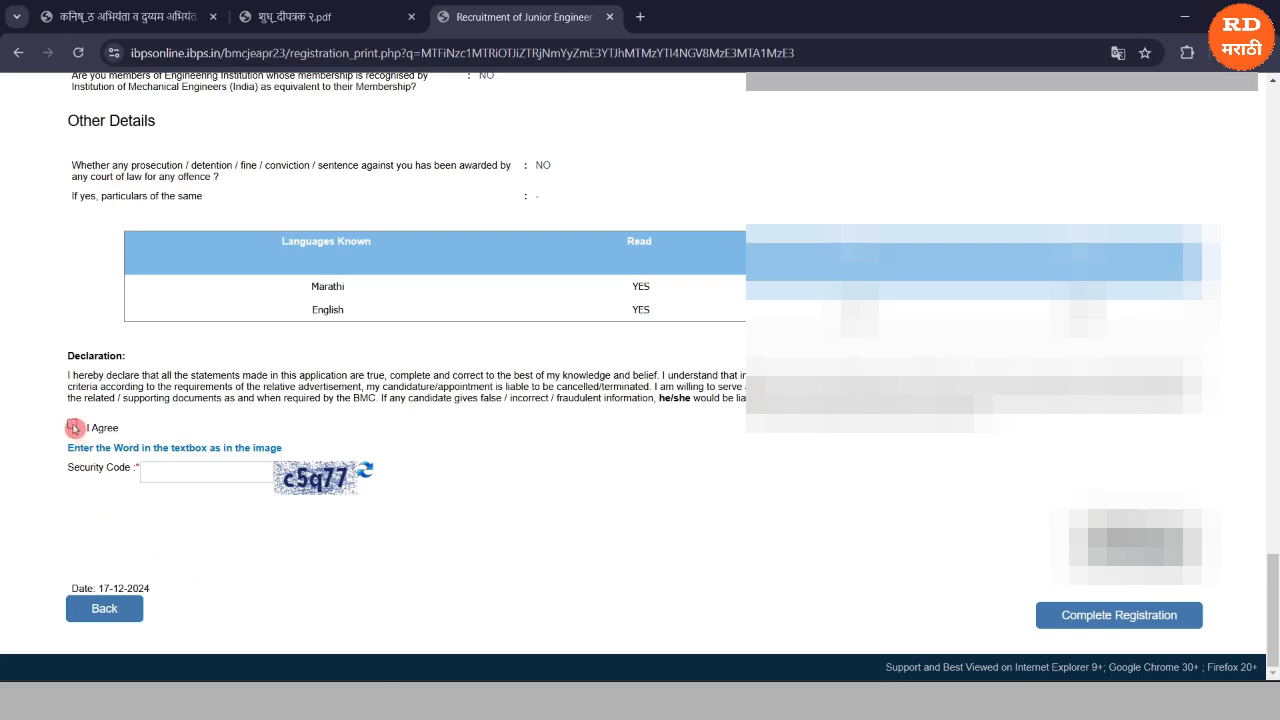
left_click(165, 469)
type("c5q77")
left_click(1053, 623)
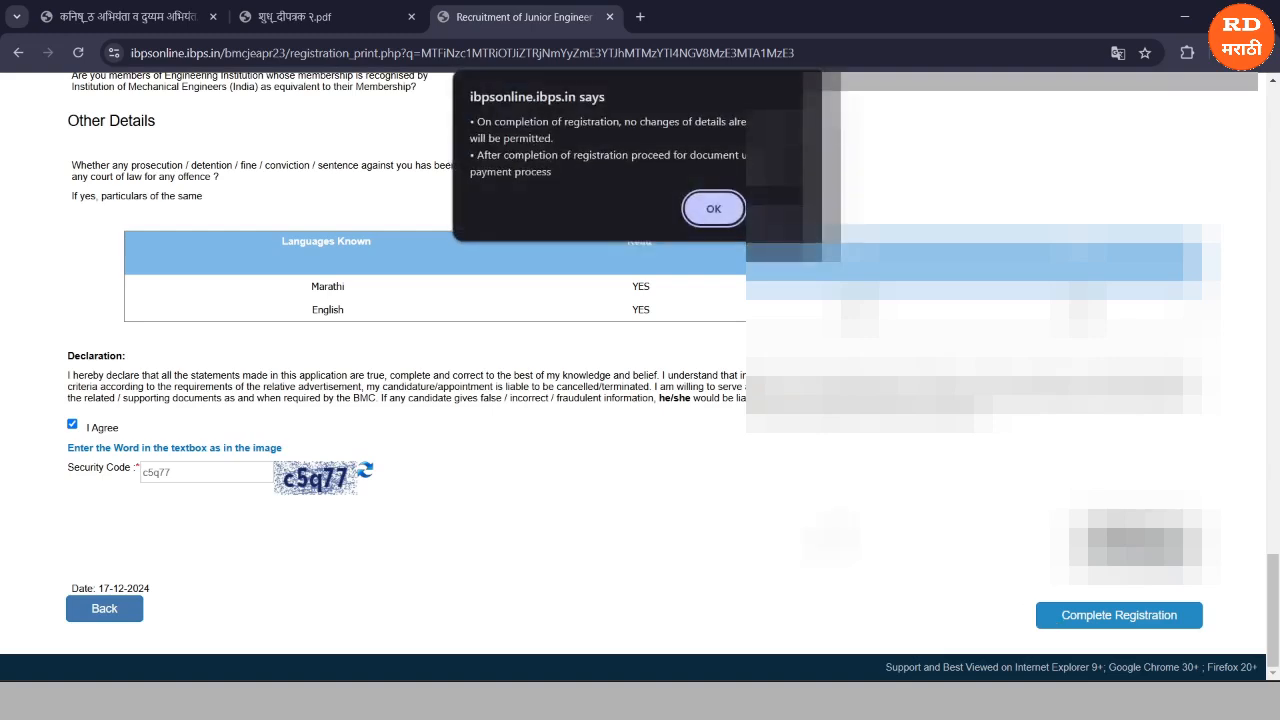
left_click(697, 212)
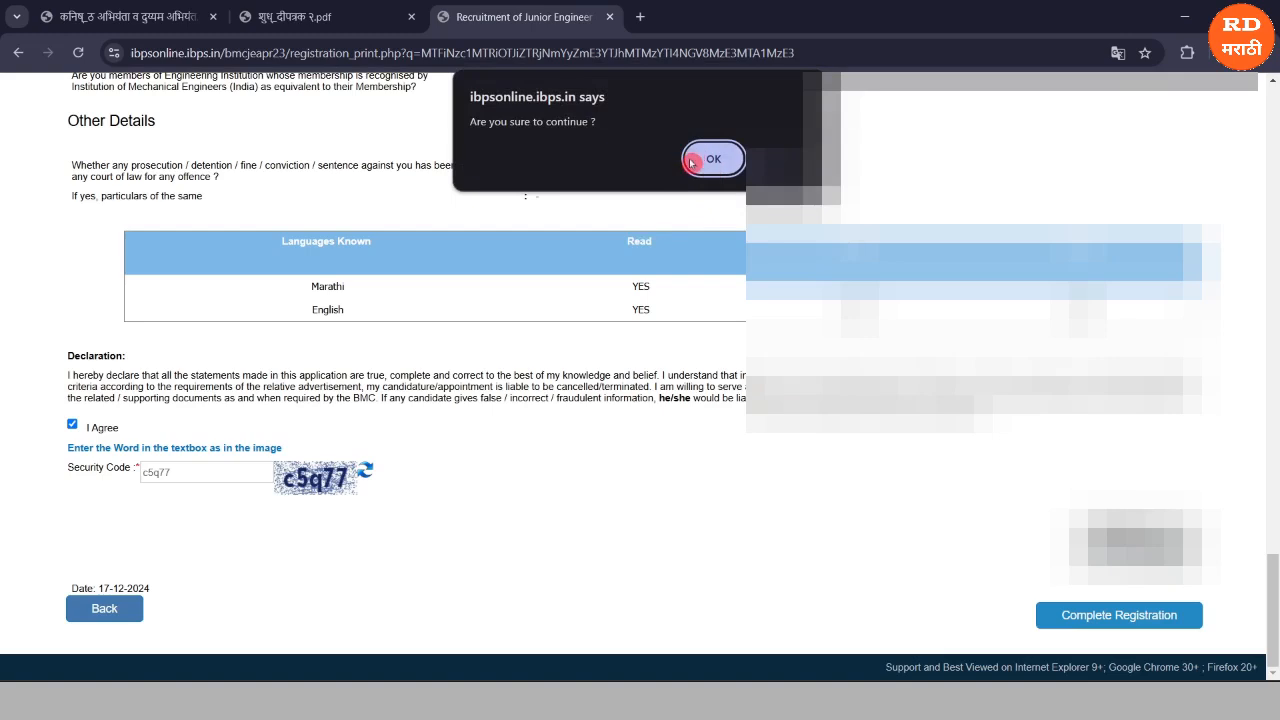
left_click(707, 162)
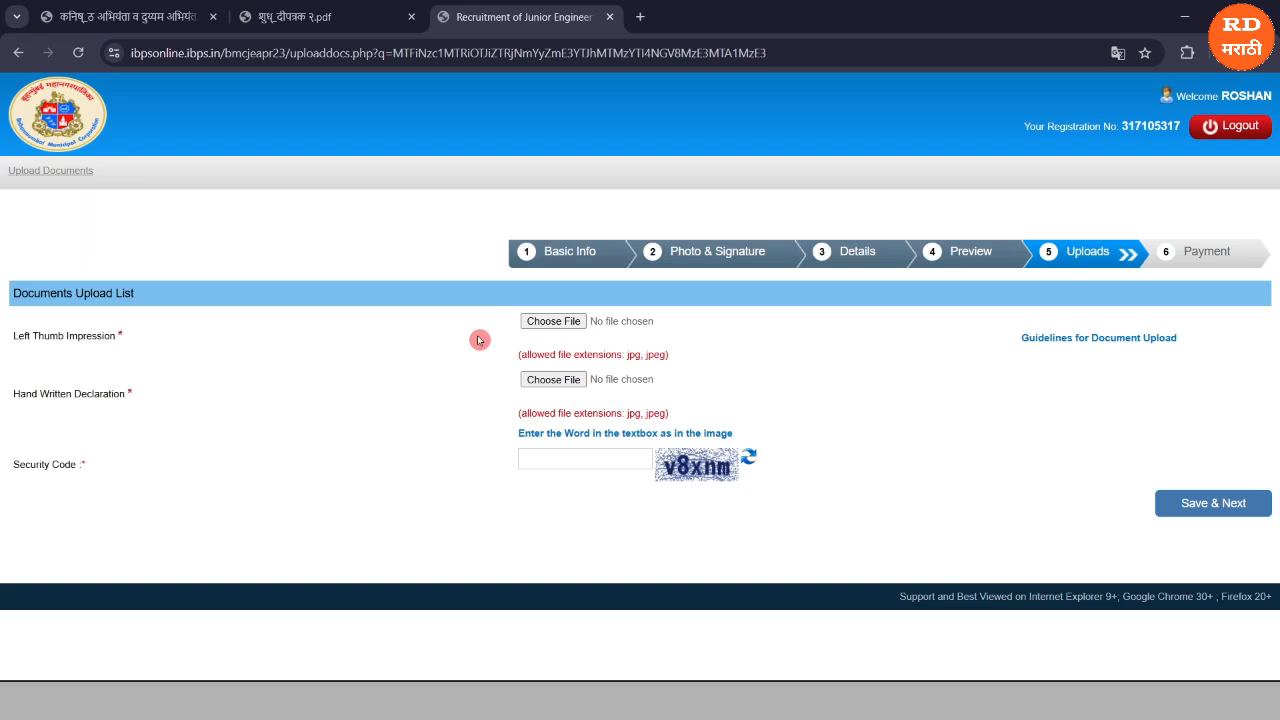
Upload and accept the left thumb impression image, then begin selecting the handwritten declaration file.
left_click(532, 328)
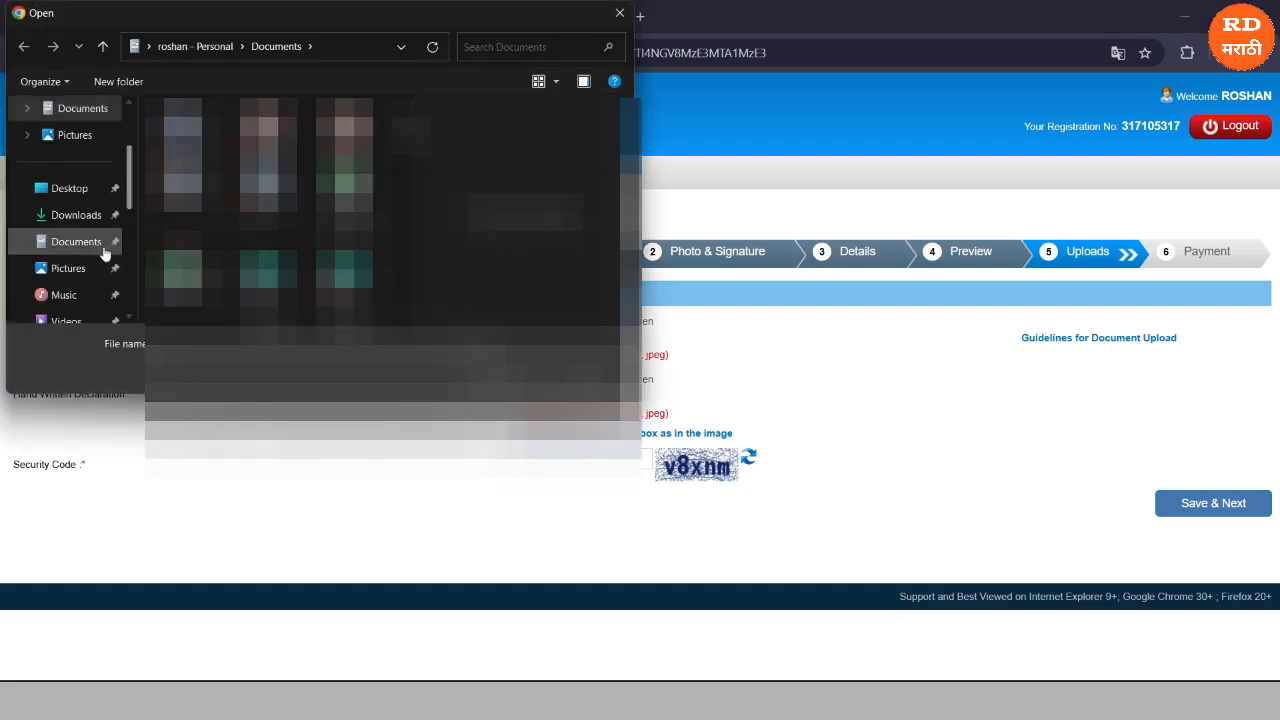
double_click(268, 190)
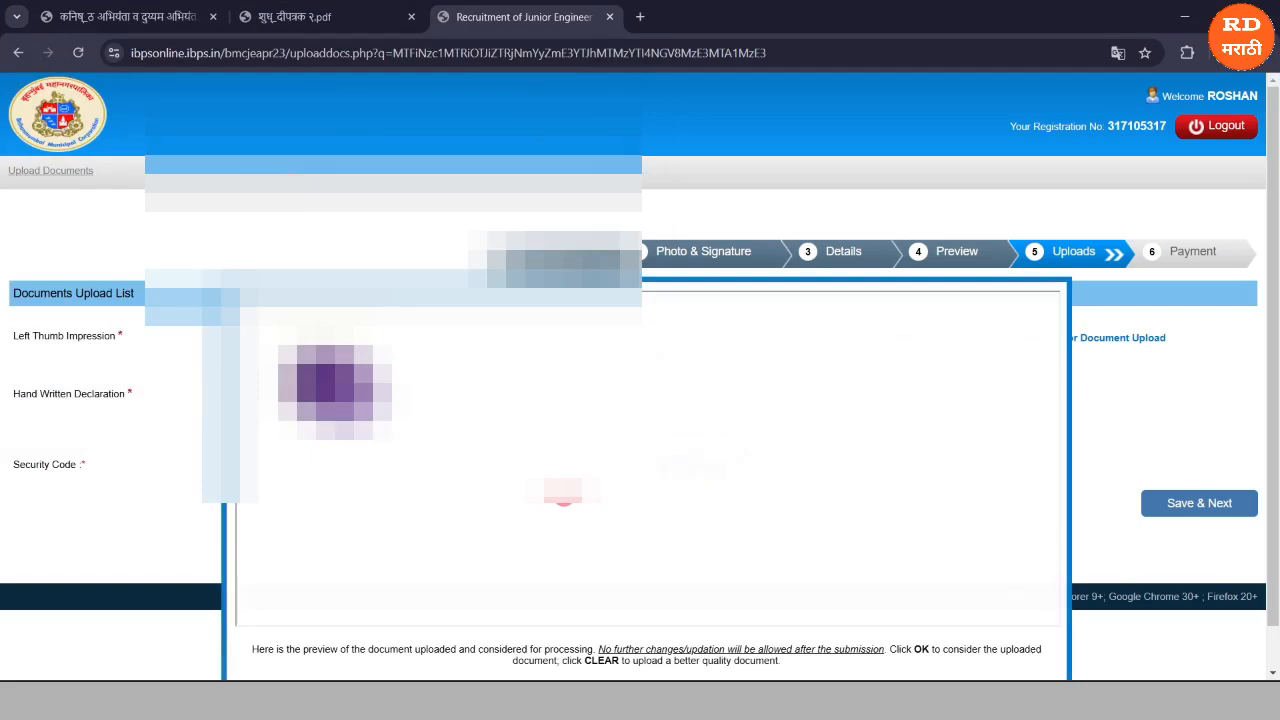
scroll(640, 376, "down", 1)
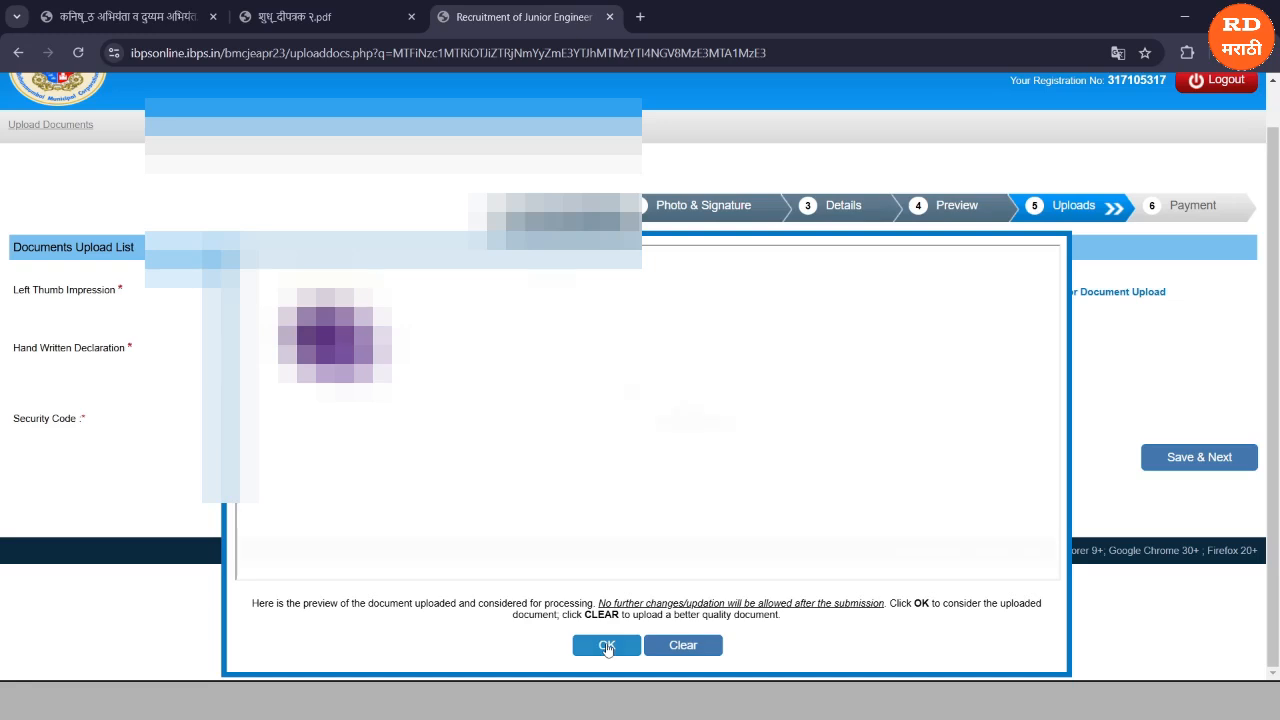
left_click(607, 646)
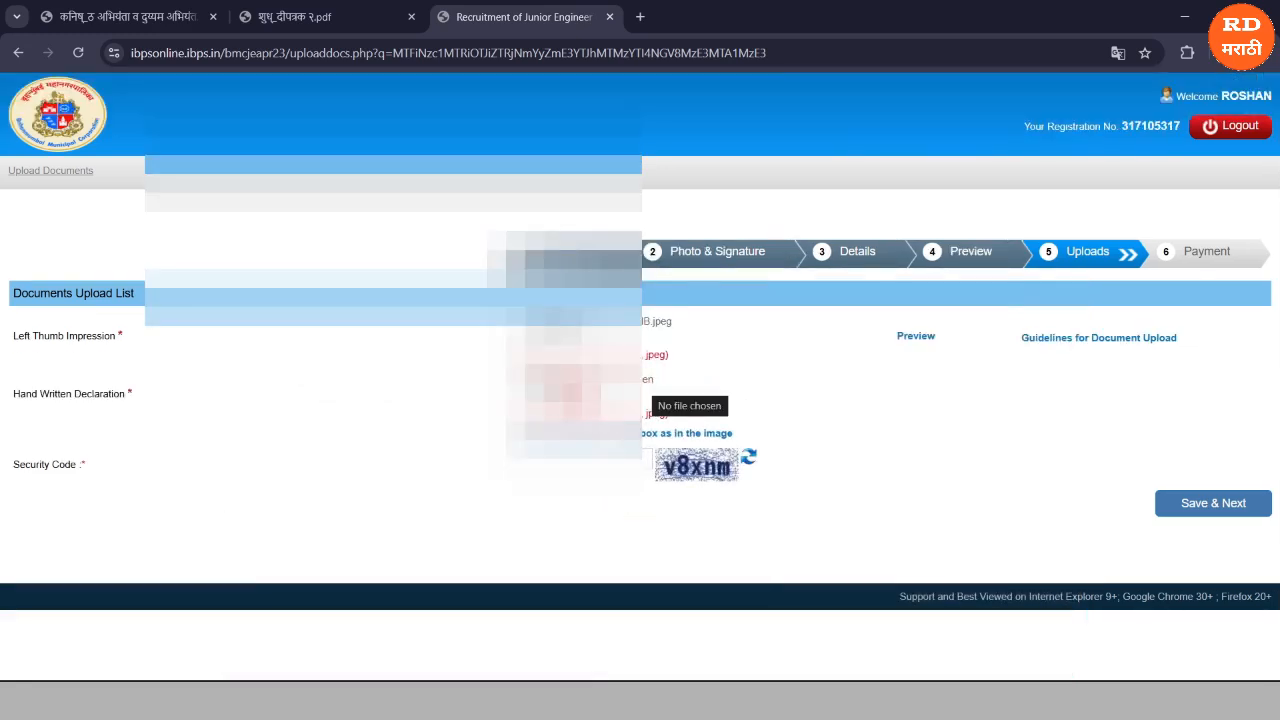
left_click(600, 388)
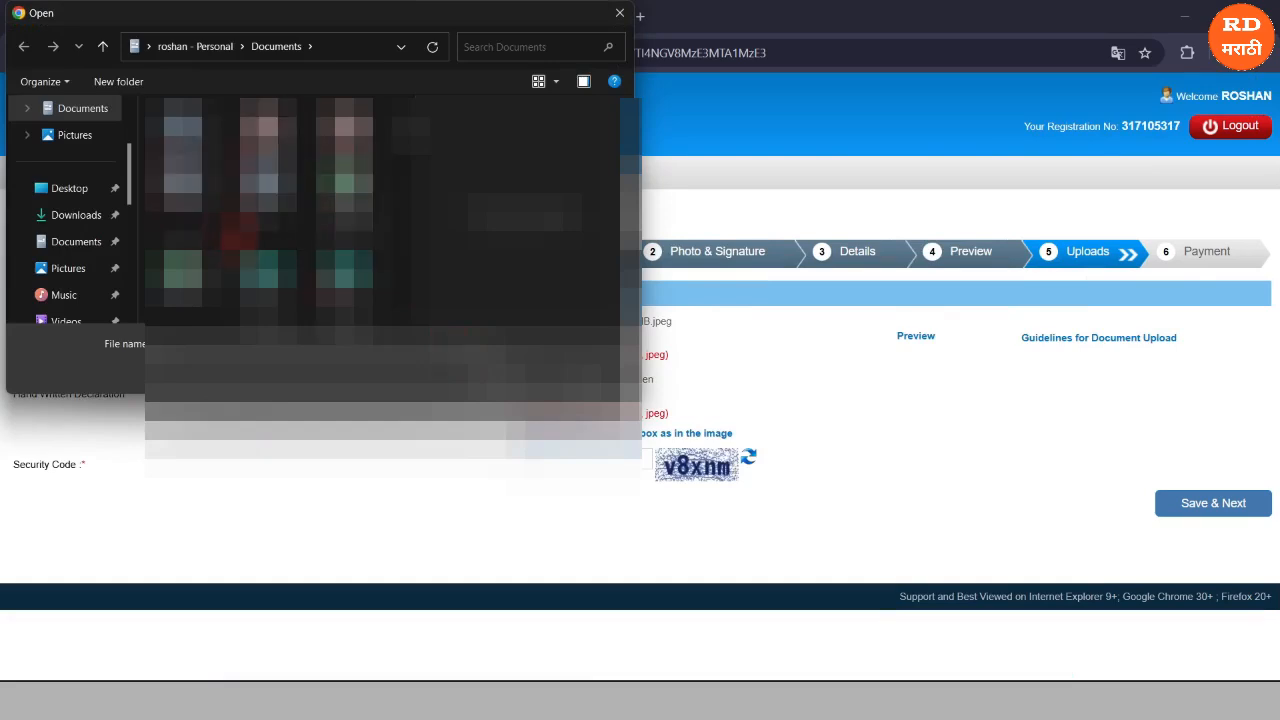
Attach DECLARATION.jpg as the hand-written declaration and accept its upload preview.
scroll(261, 209, "down", 2)
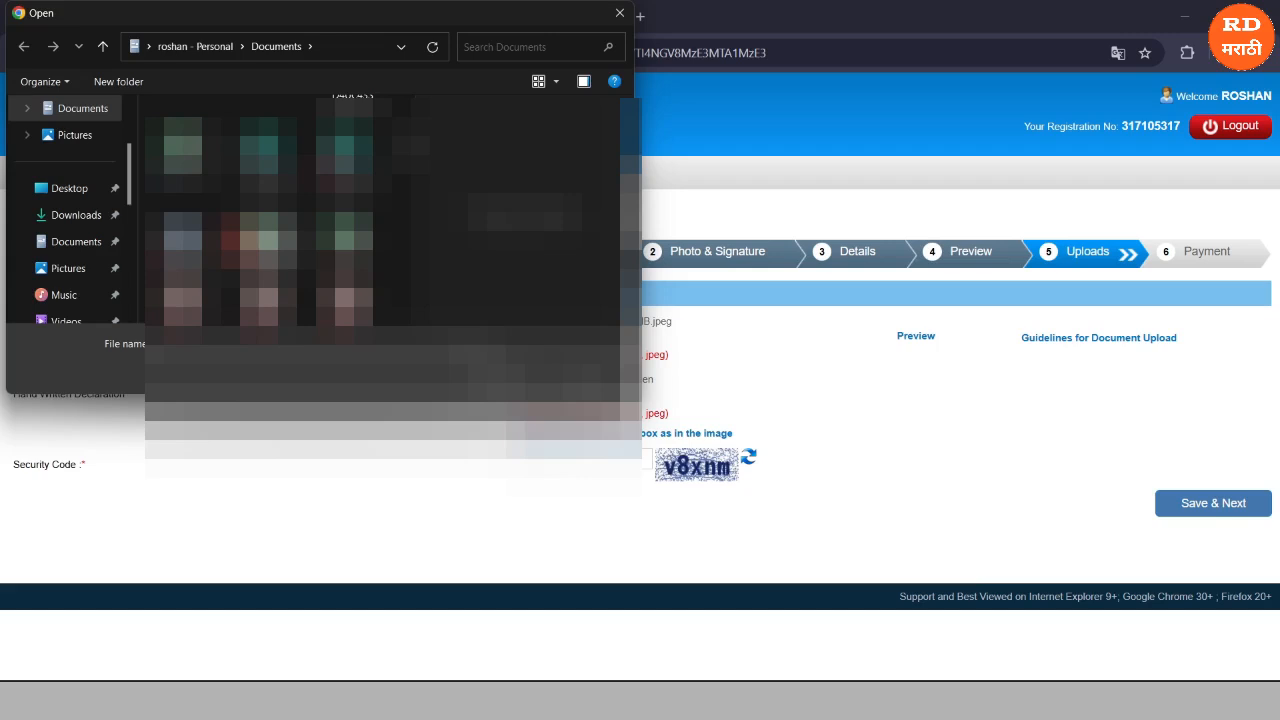
double_click(190, 241)
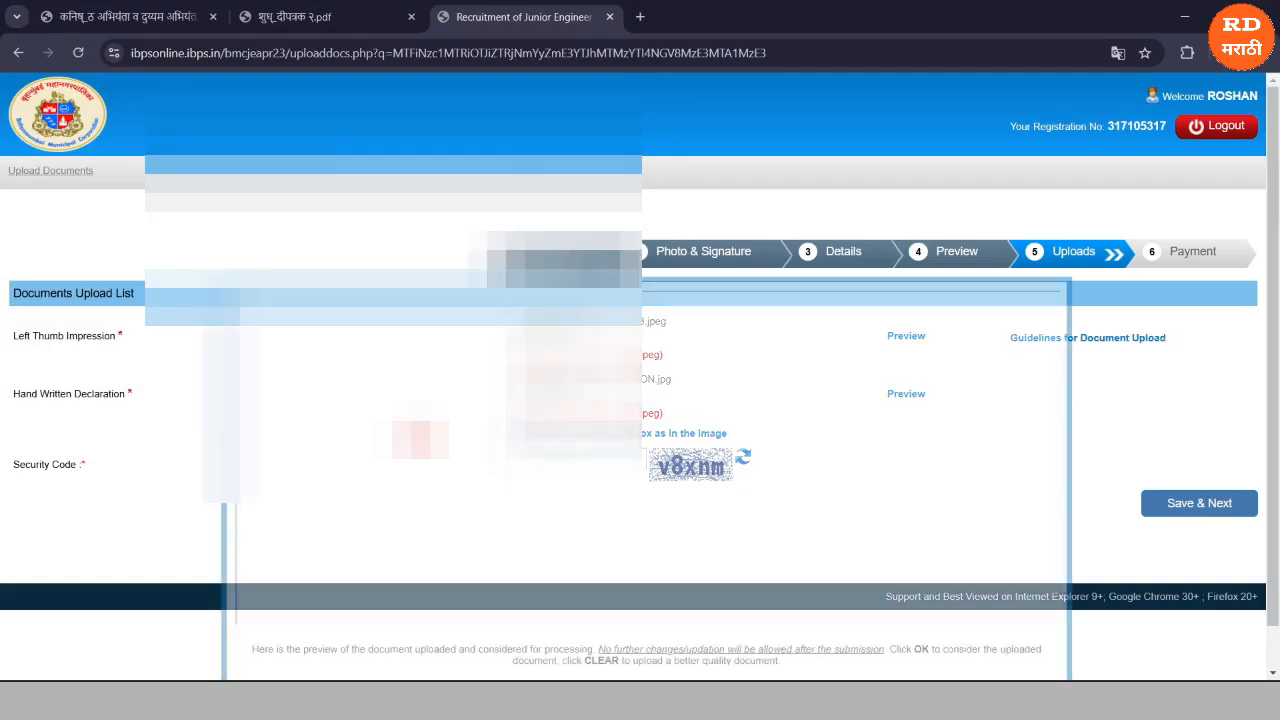
scroll(585, 630, "down", 1)
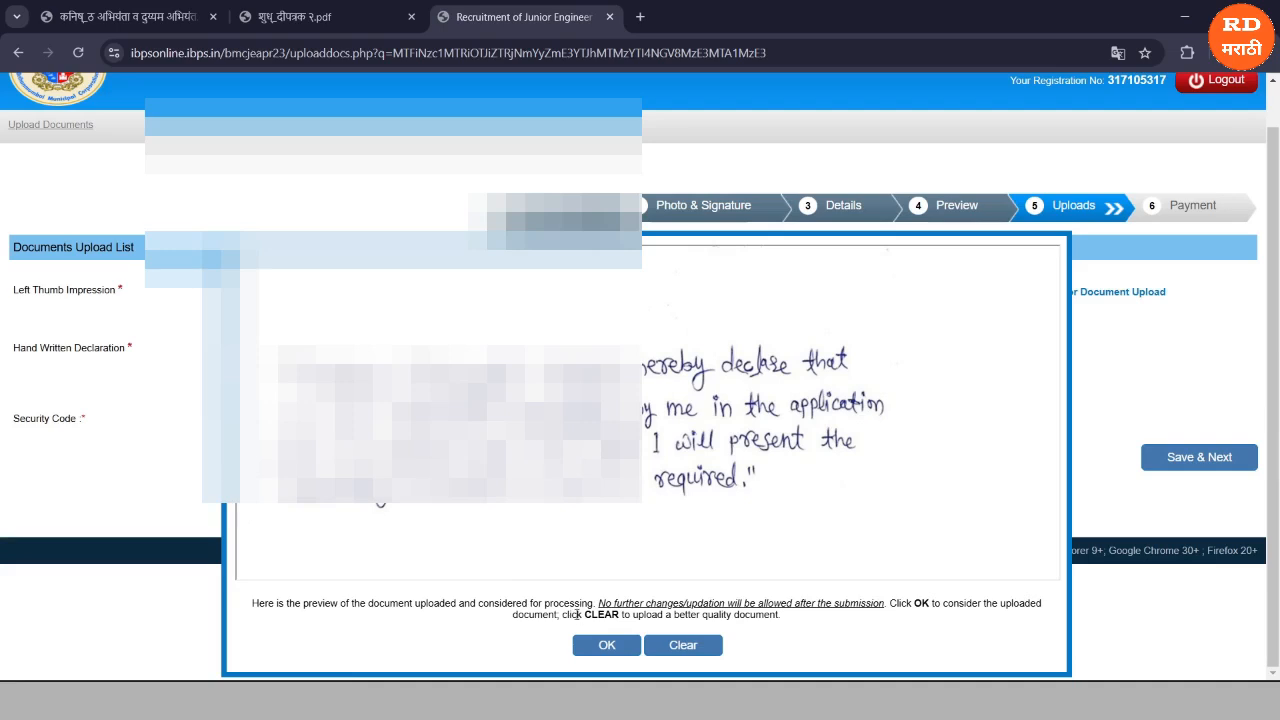
left_click(596, 645)
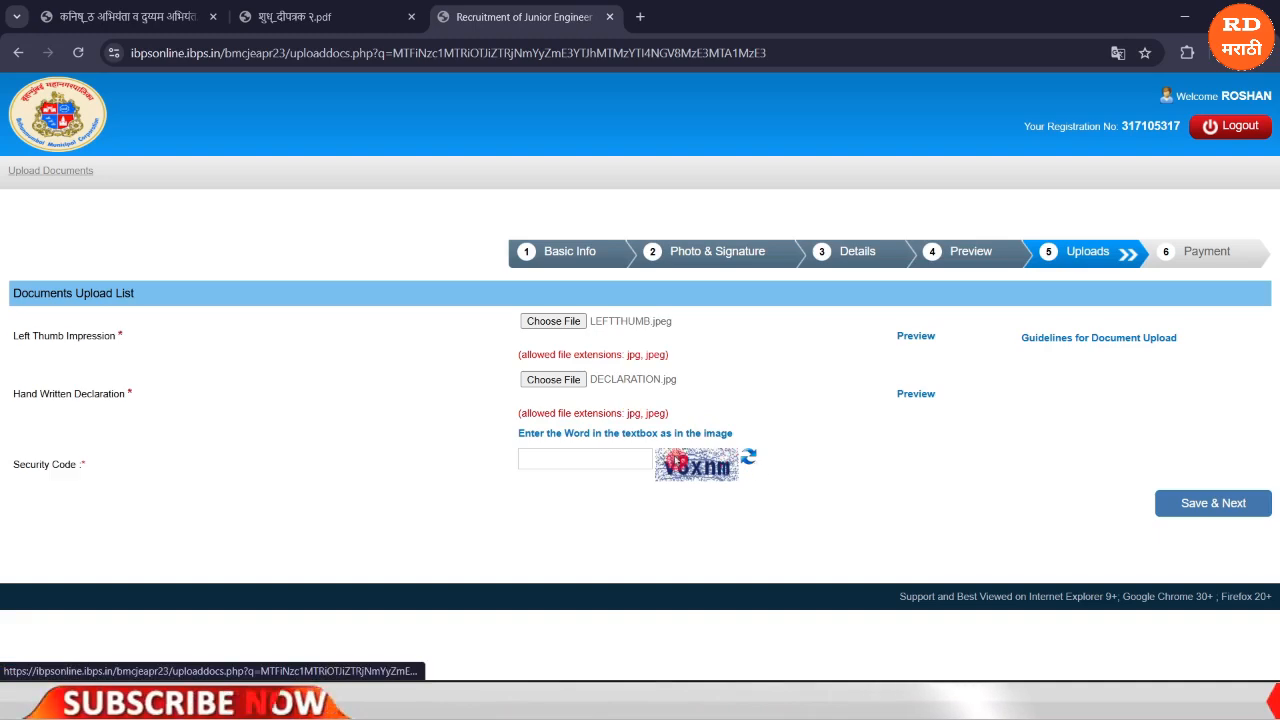
Enter the security code and save the uploaded documents, confirming the final submission.
left_click(600, 461)
type("v8xnm")
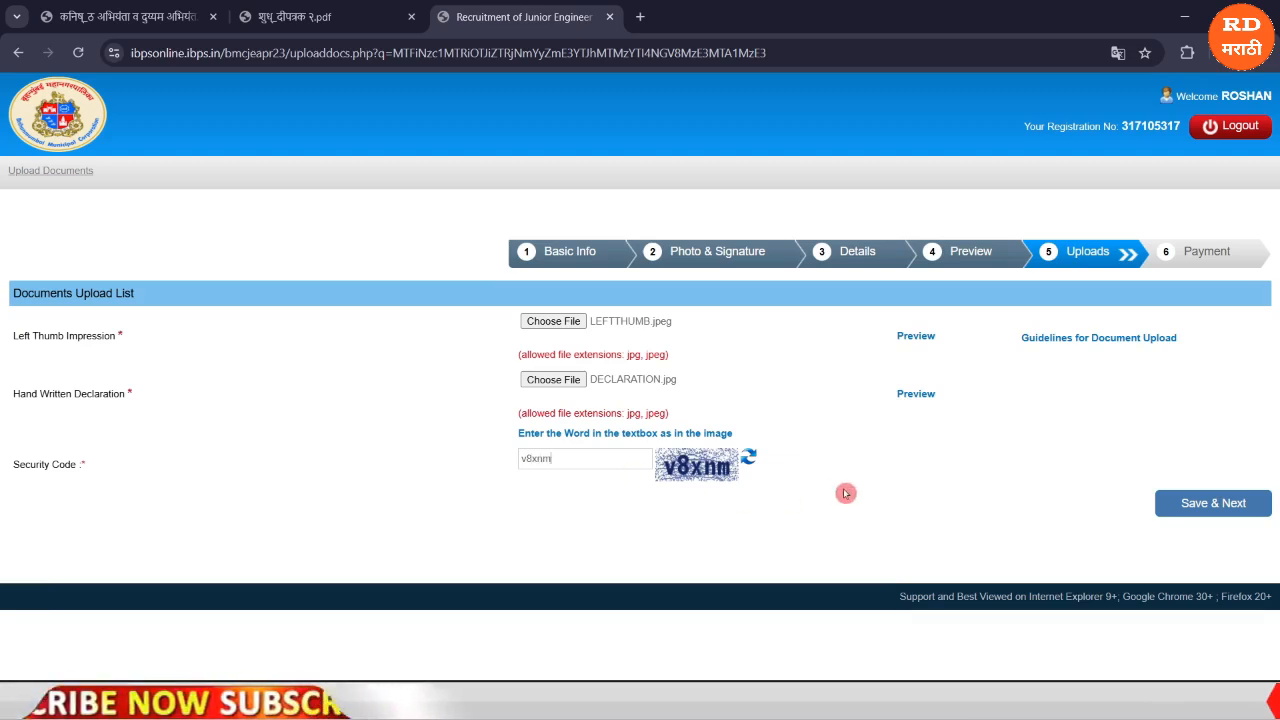
left_click(1189, 512)
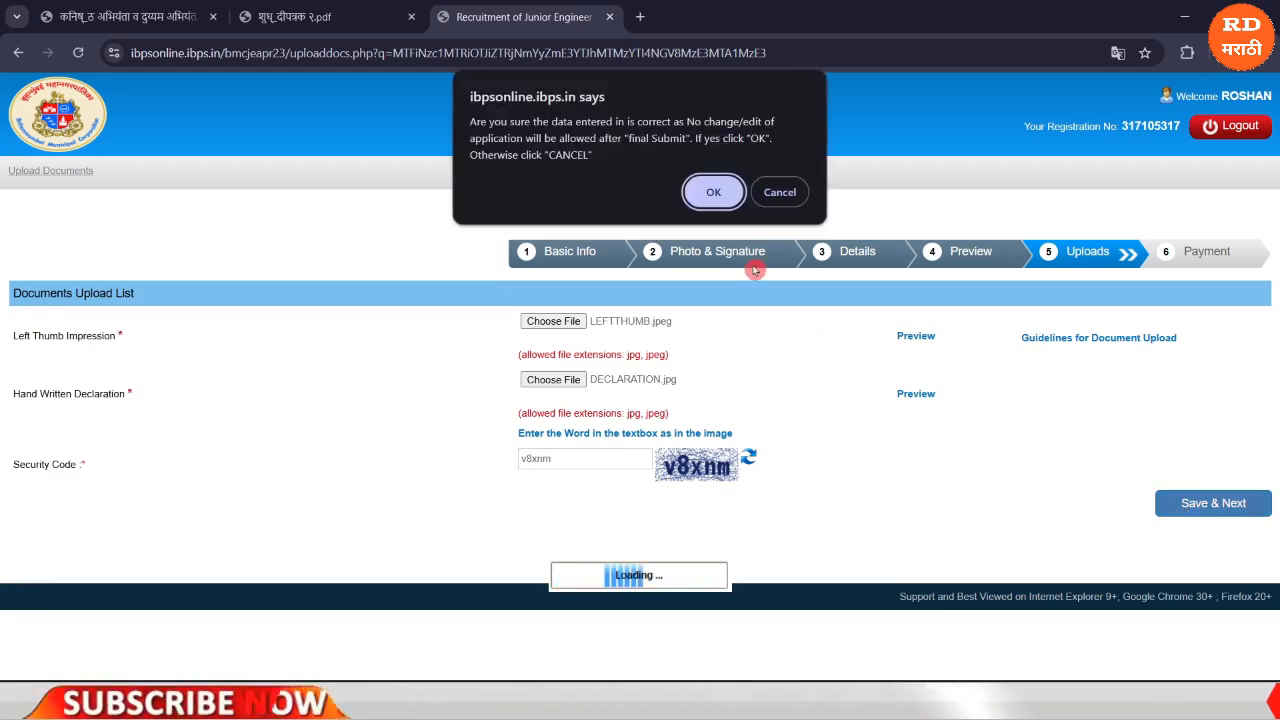
left_click(711, 190)
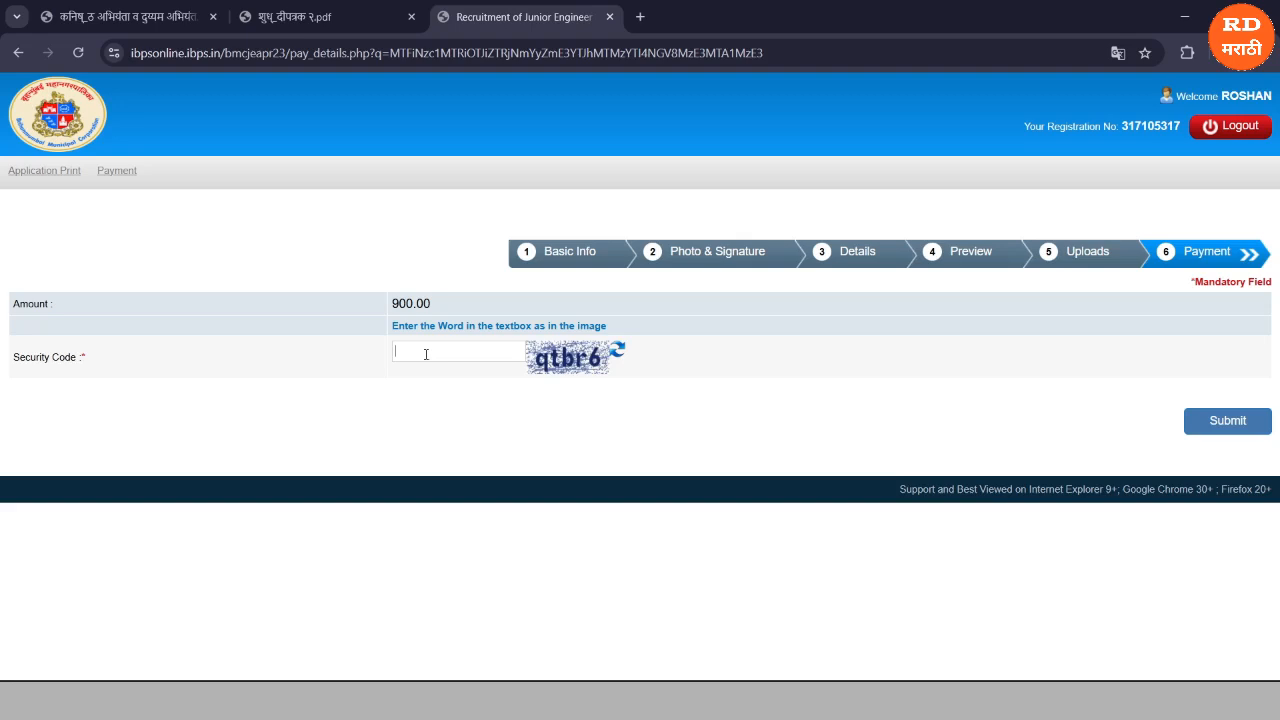
Enter the security code and submit the Payment step, confirming to proceed with the 900.00 fee.
type("qtbr6")
left_click(1212, 424)
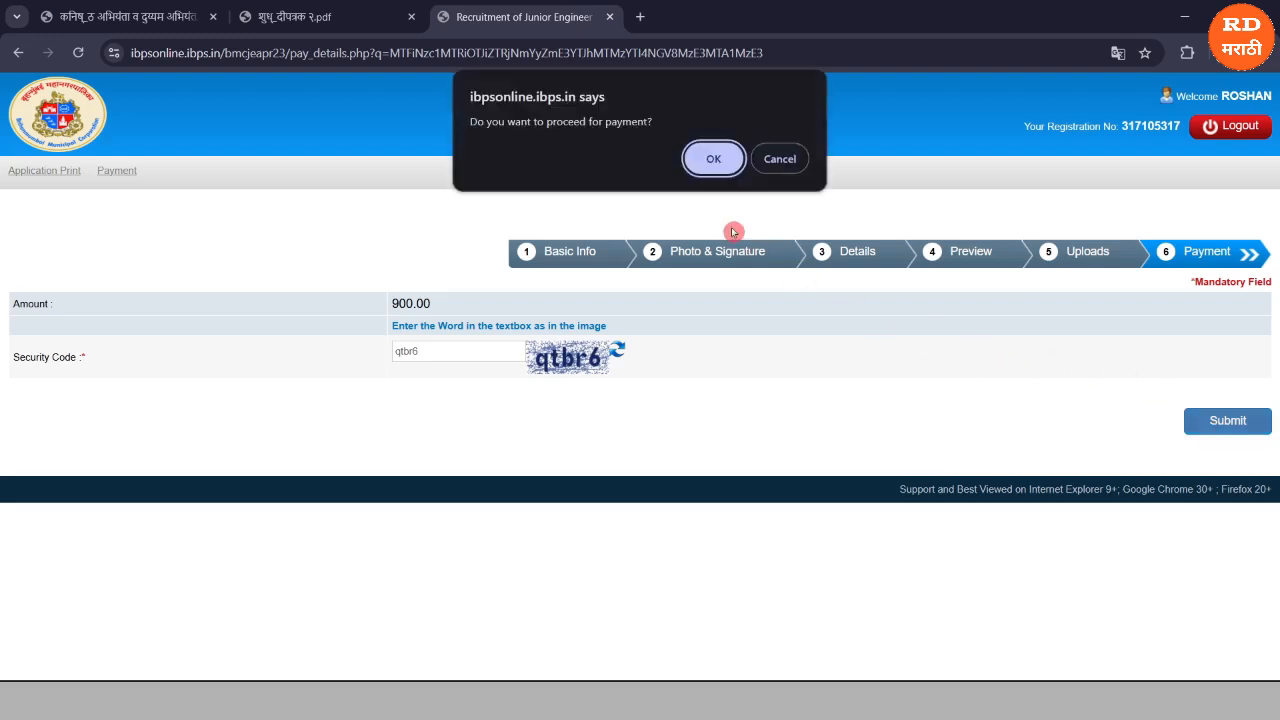
left_click(710, 162)
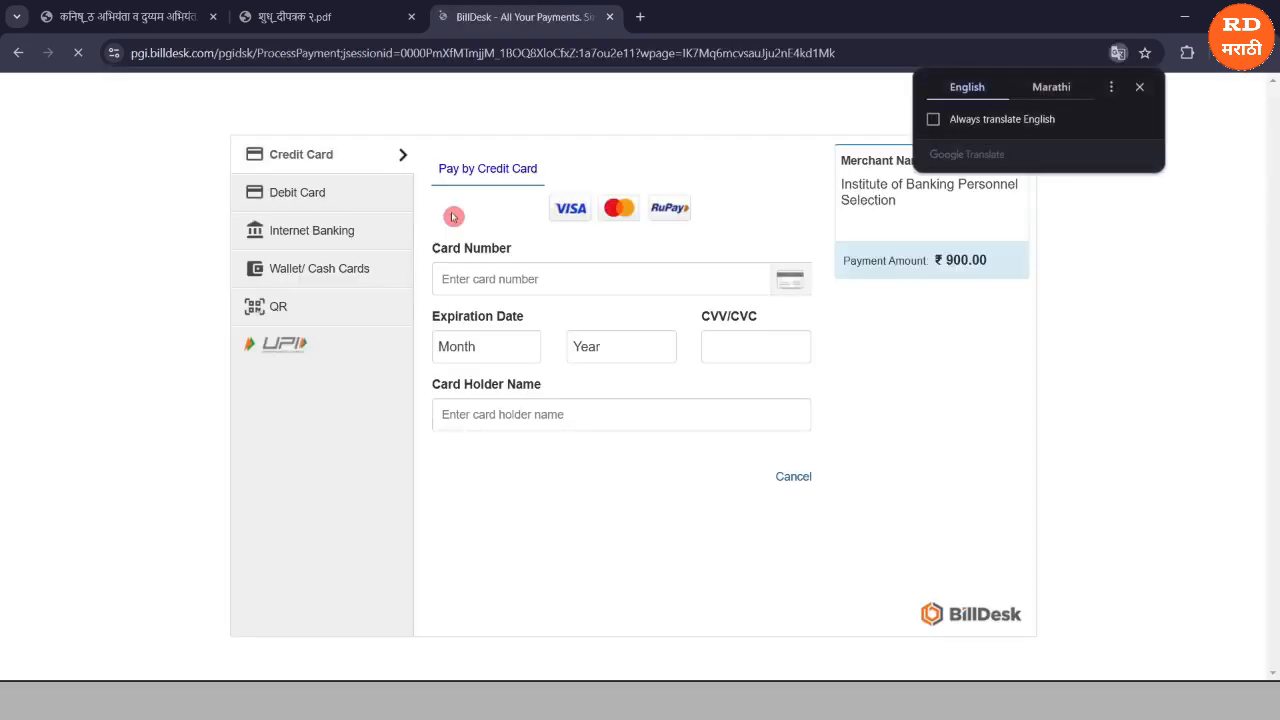
Dismiss the Google Translate offer and open the bmcjeapr23 portal home page in a new tab.
left_click(1139, 88)
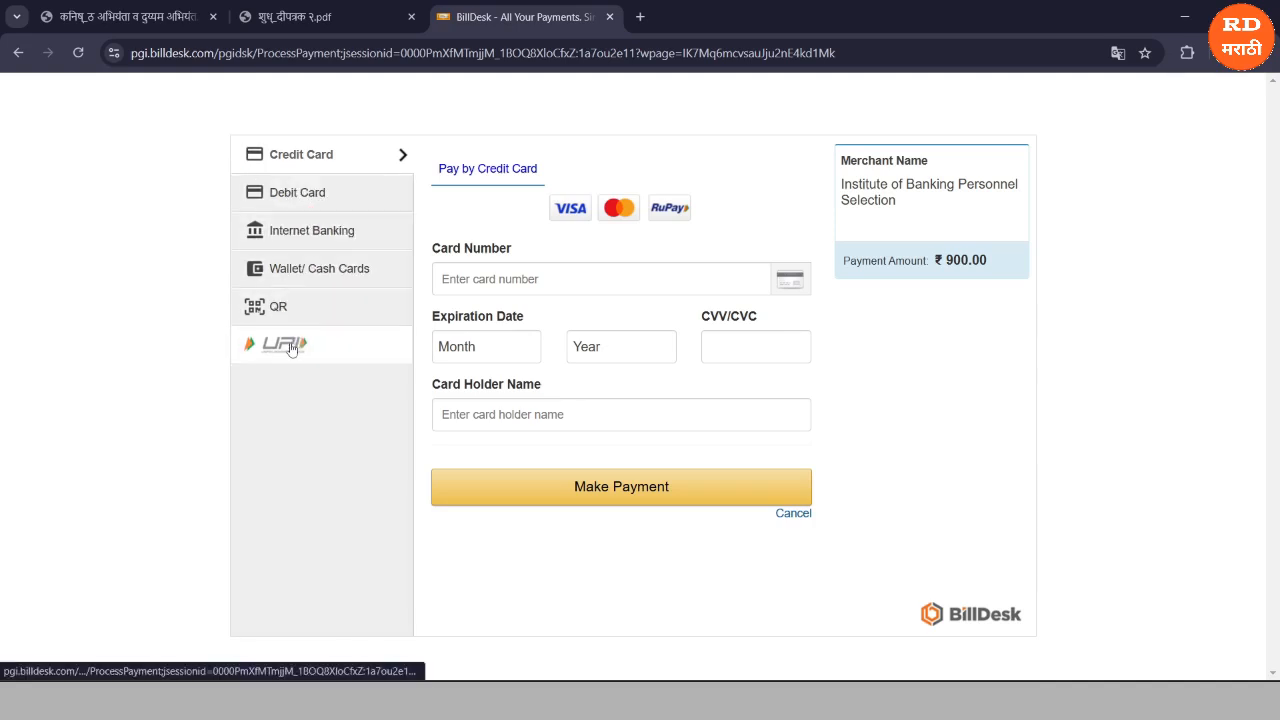
left_click(210, 264)
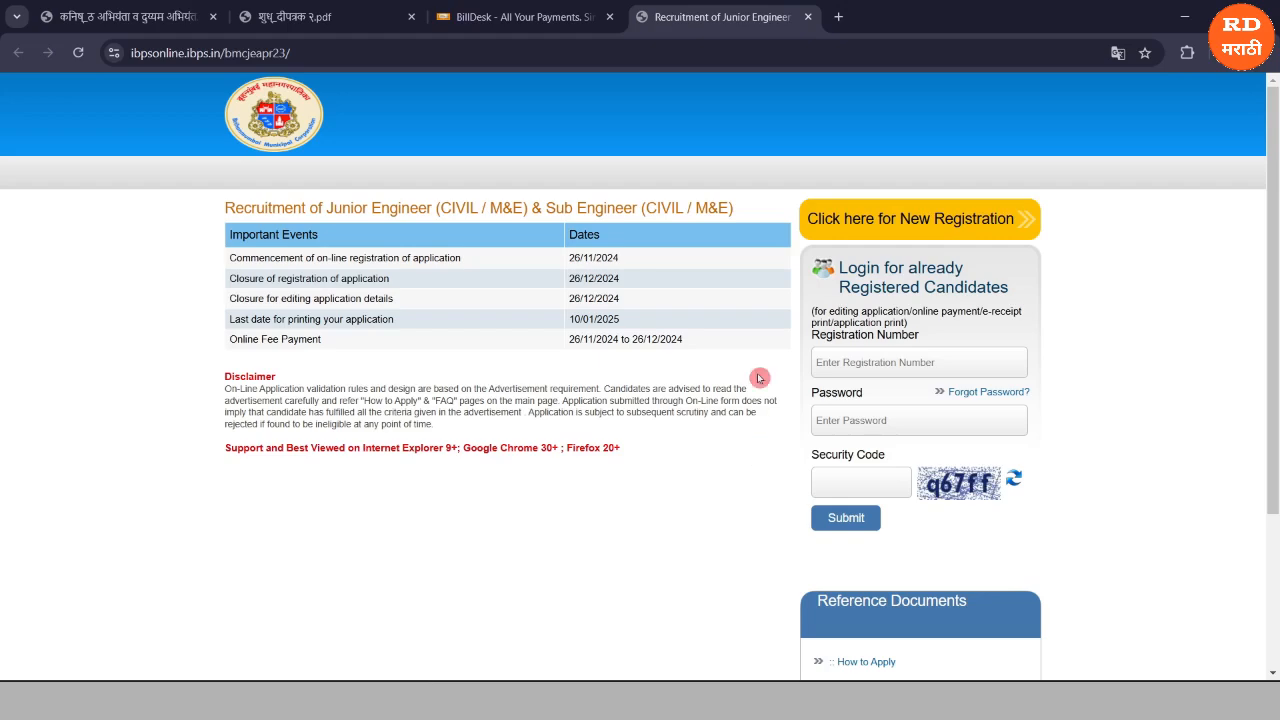
left_click(772, 200)
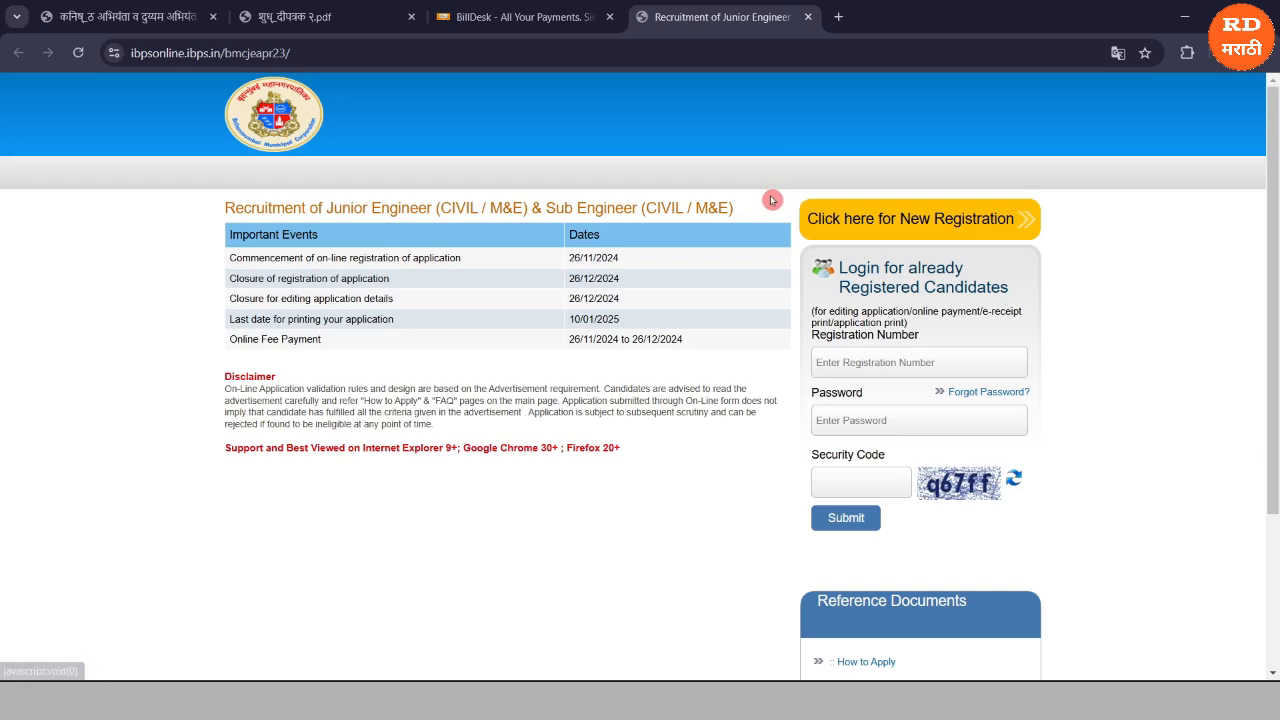